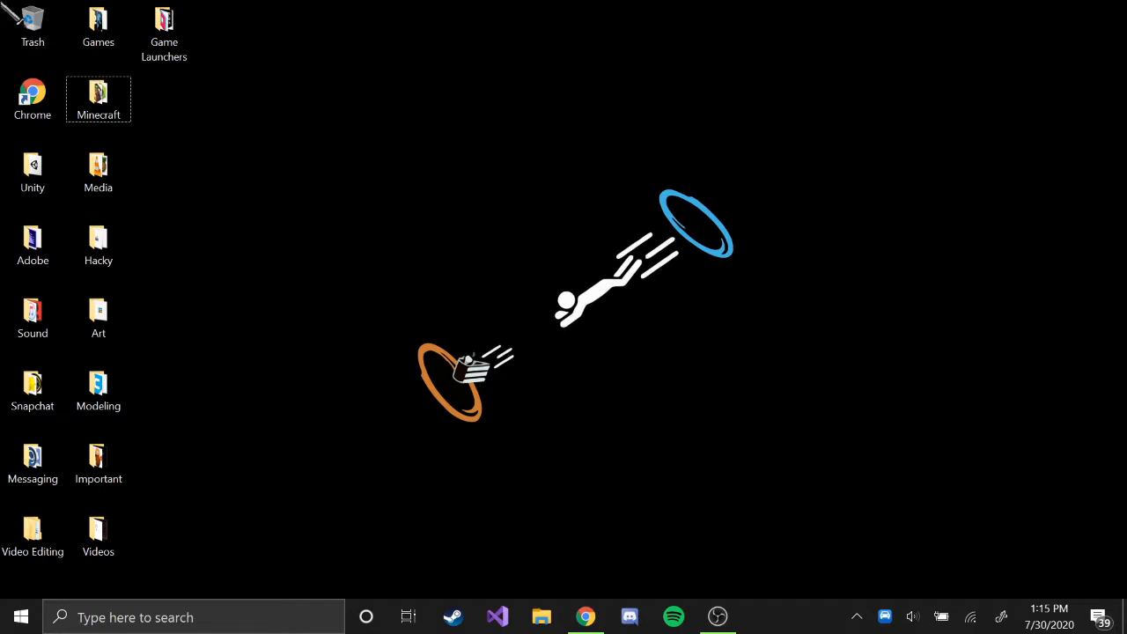
pyautogui.moveTo(476, 77); pyautogui.dragTo(13, 488)
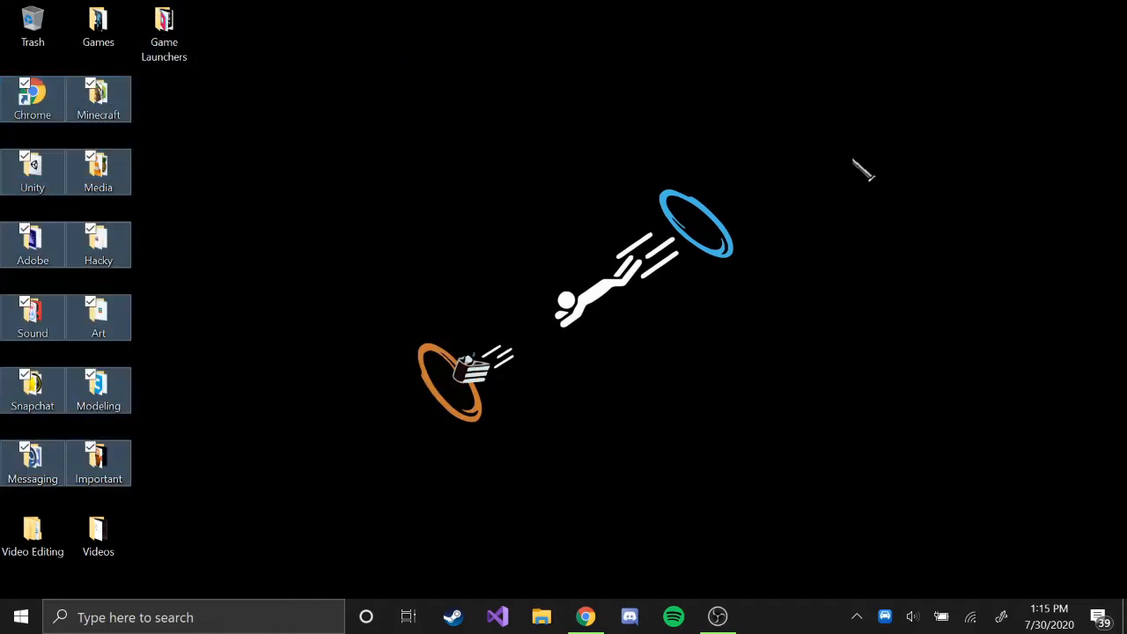
pyautogui.click(892, 196)
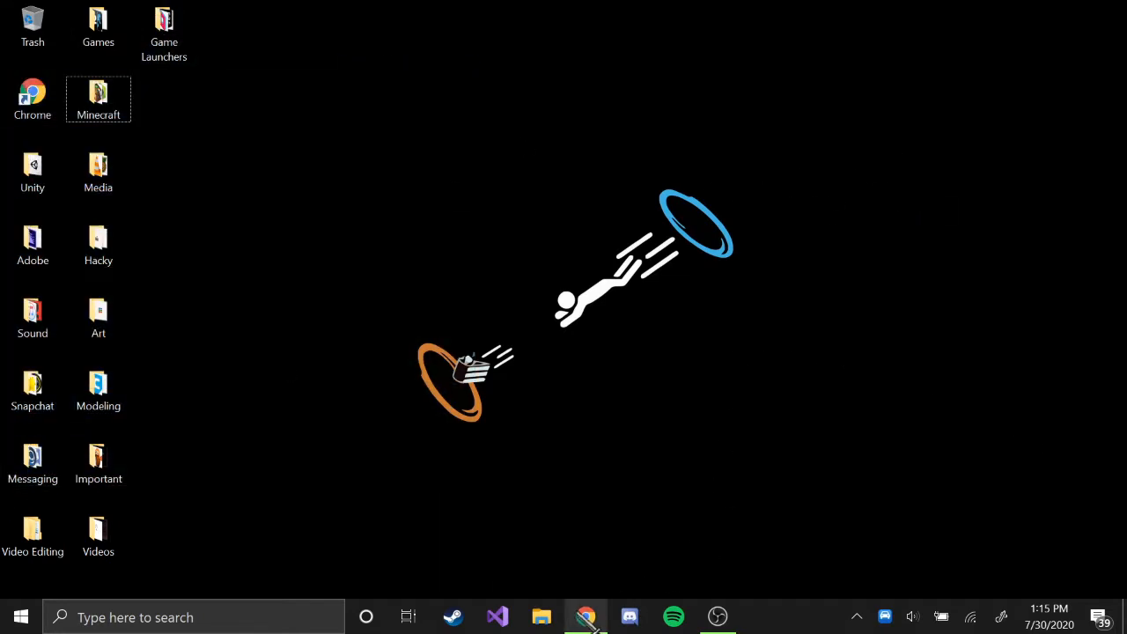
# - Open a new Chrome window and go to YouTube
pyautogui.rightClick(578, 611)
pyautogui.click(839, 358)
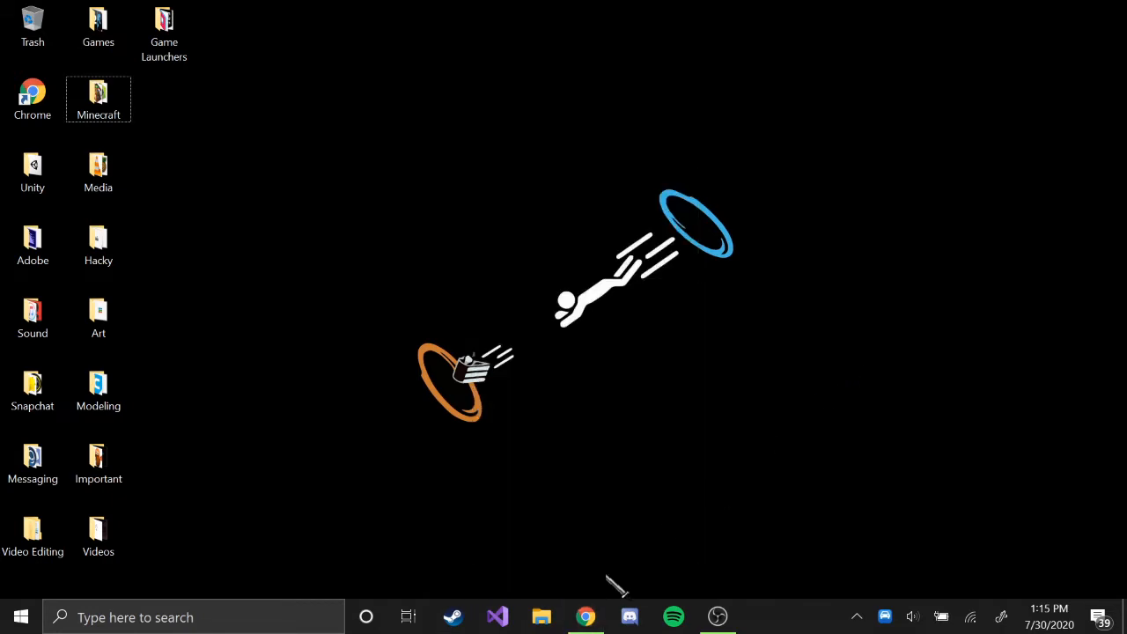
pyautogui.moveTo(606, 620); pyautogui.dragTo(624, 490)
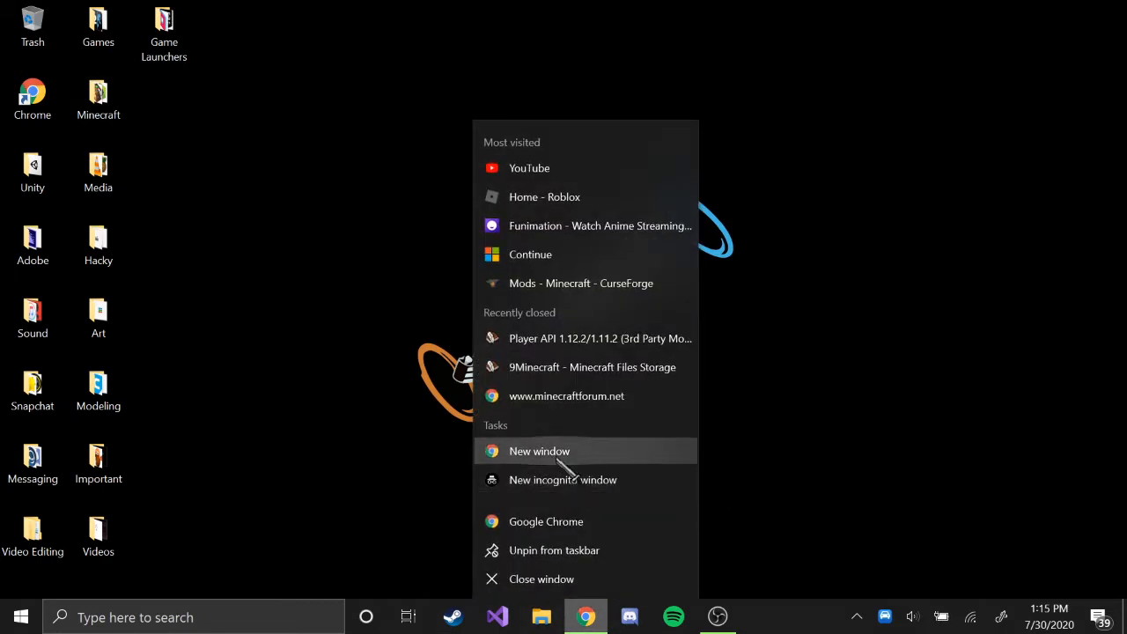
pyautogui.click(568, 453)
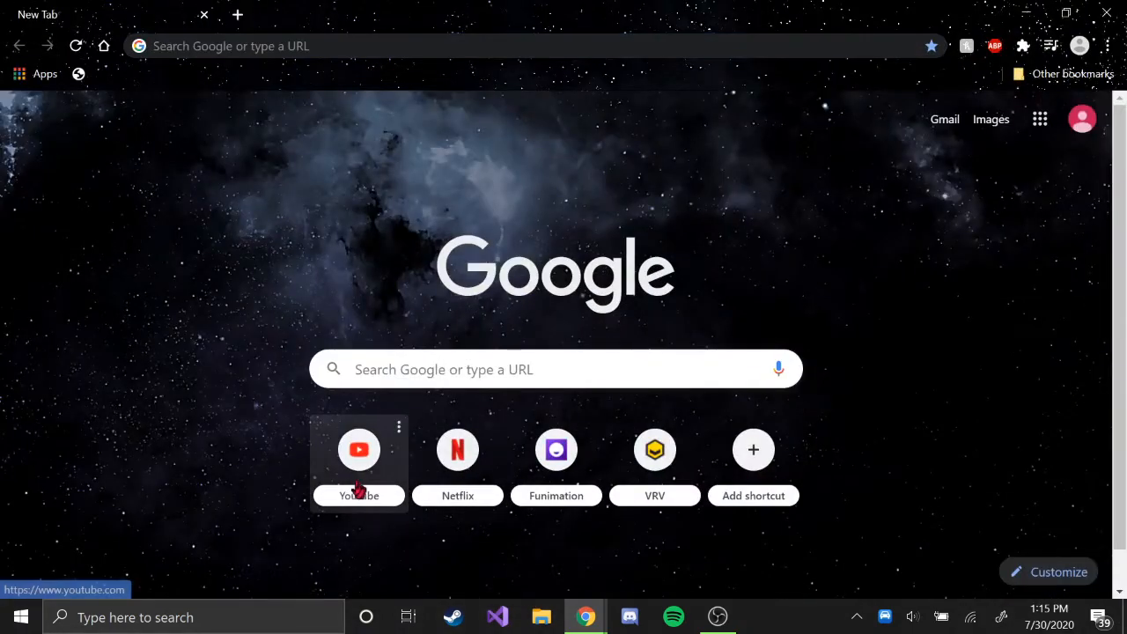
pyautogui.click(358, 484)
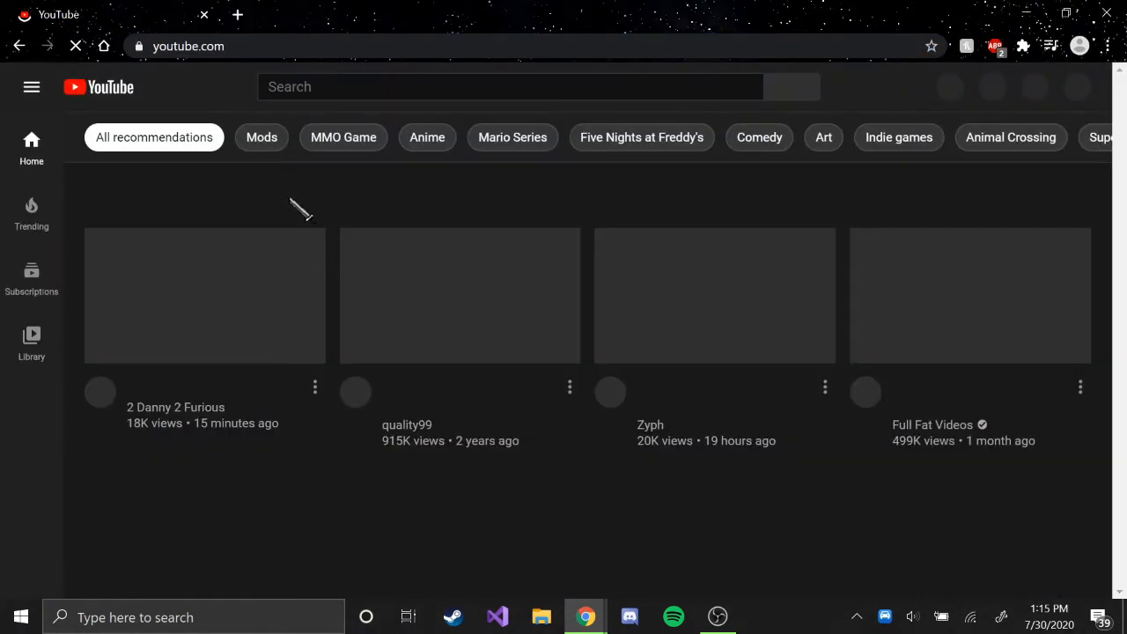
# - Open the signed-in account's own YouTube channel page
pyautogui.click(1019, 86)
pyautogui.click(1072, 87)
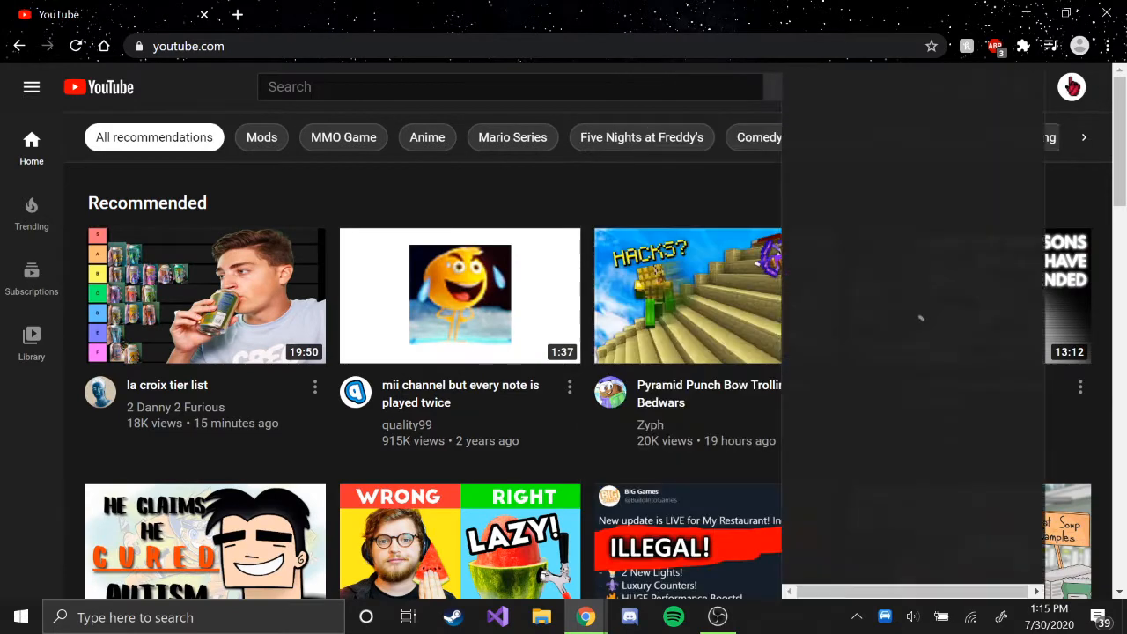
pyautogui.click(946, 162)
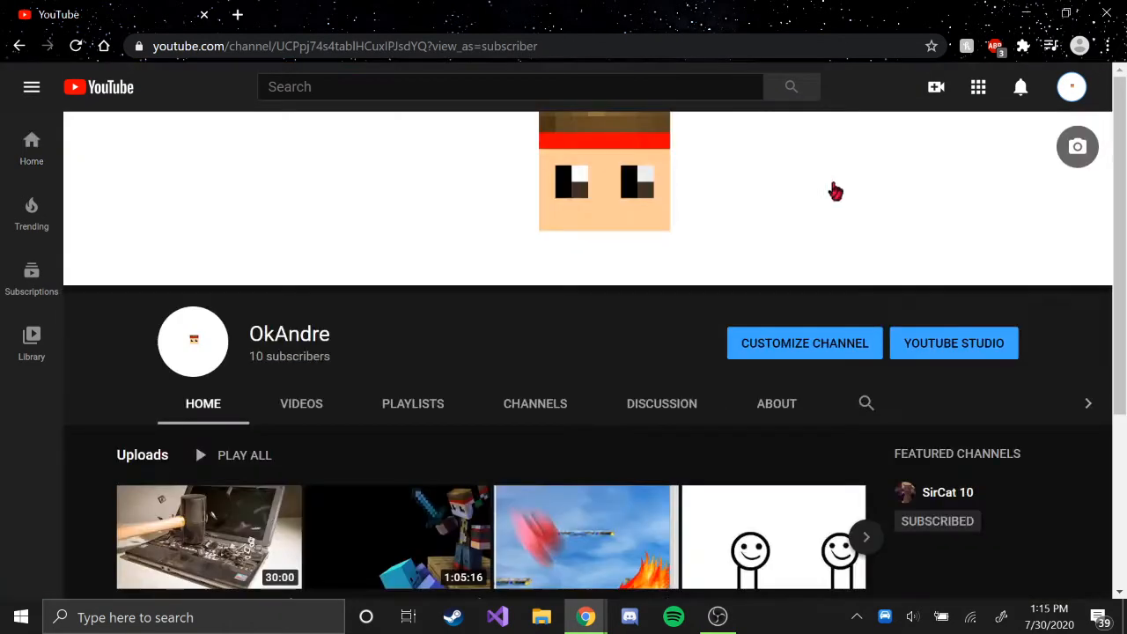
# - Look through the channel's uploaded videos and minimize the browser window
pyautogui.scroll(-2, 498, 385)
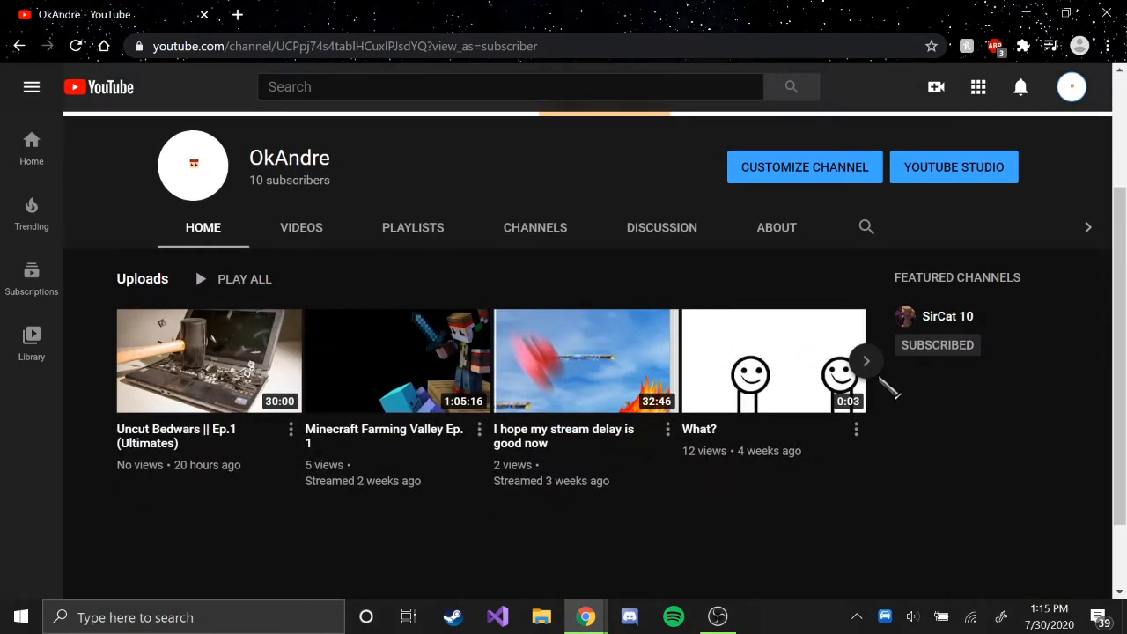
pyautogui.click(866, 360)
pyautogui.click(866, 362)
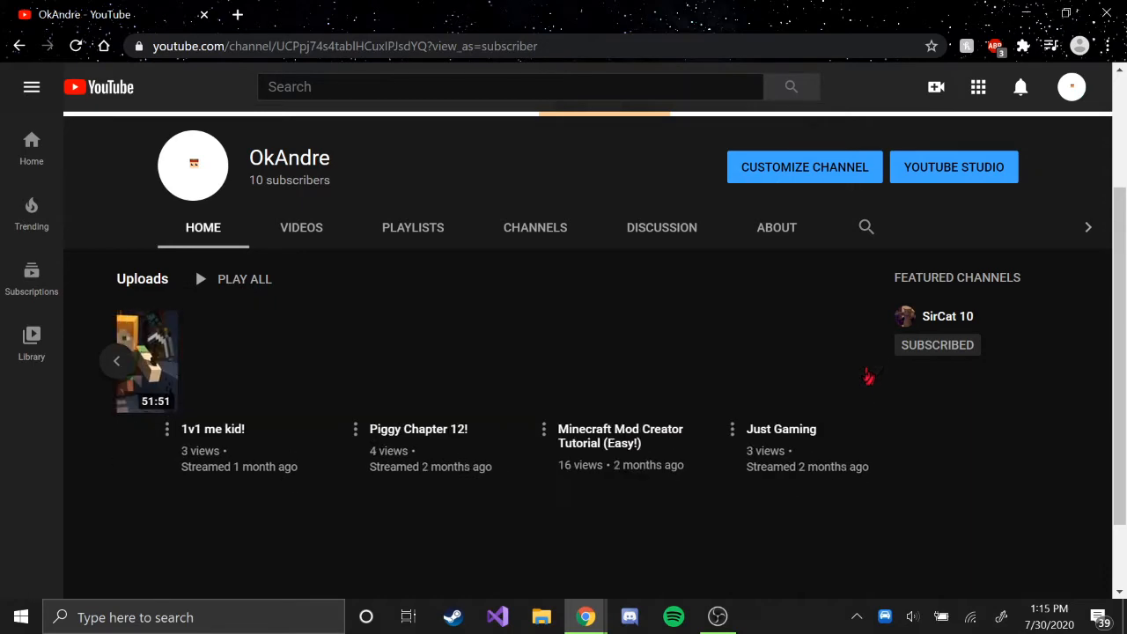
pyautogui.click(868, 376)
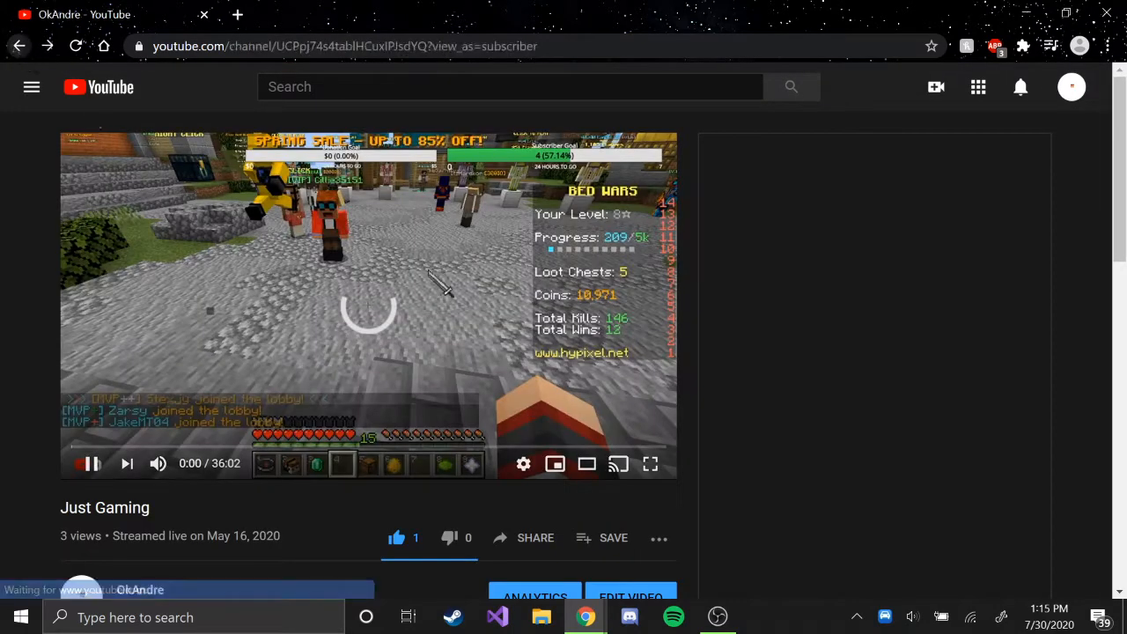
pyautogui.click(18, 46)
pyautogui.click(110, 364)
pyautogui.click(109, 364)
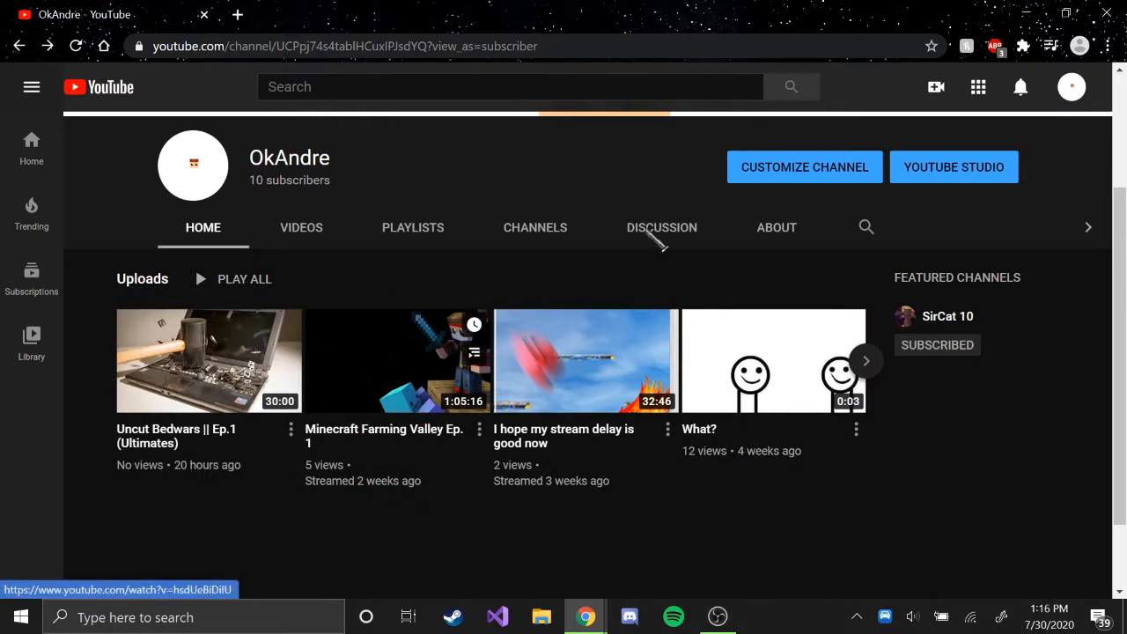
pyautogui.click(1025, 14)
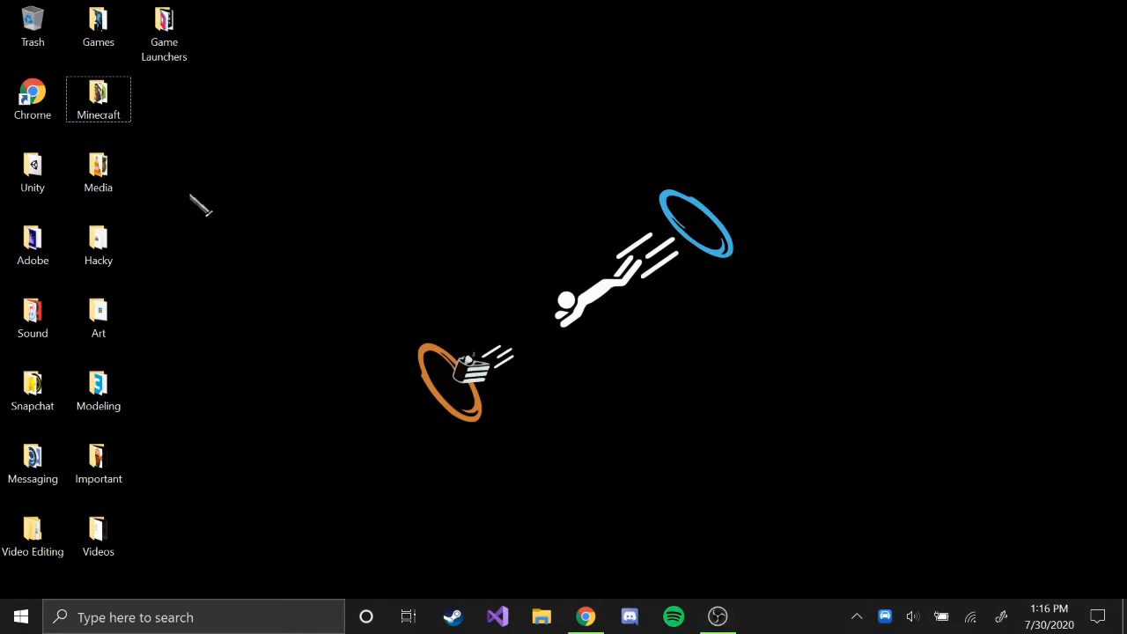
# - Launch Mine-imator from the Minecraft folder on the desktop and minimize the folder window
pyautogui.doubleClick(115, 81)
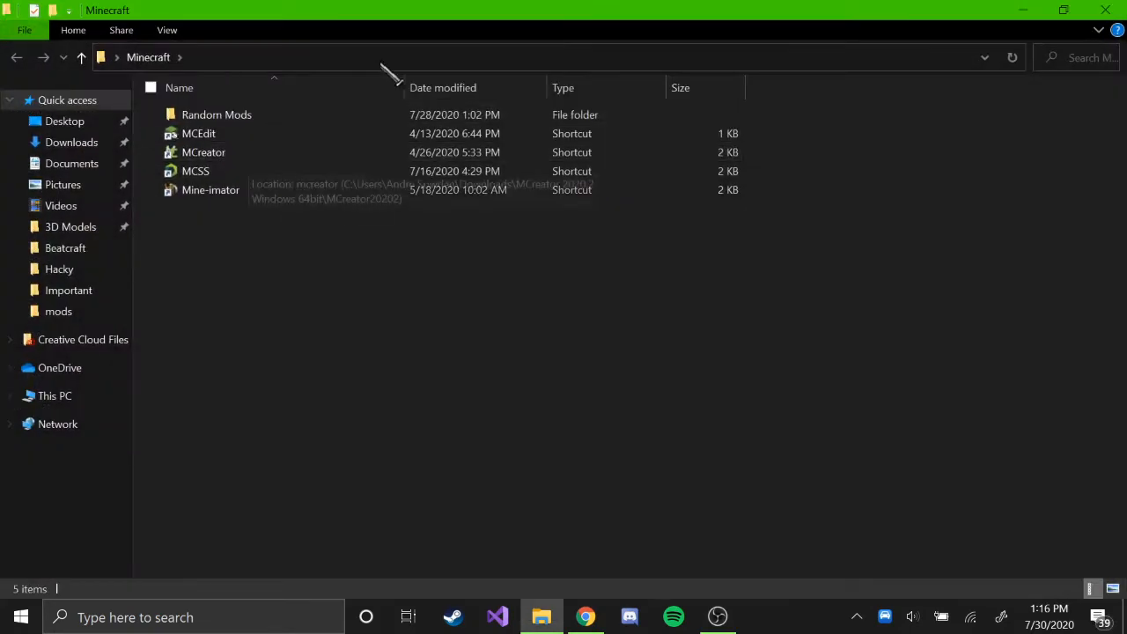
pyautogui.click(210, 199)
pyautogui.moveTo(394, 394); pyautogui.dragTo(122, 175)
pyautogui.click(409, 211)
pyautogui.moveTo(254, 282); pyautogui.dragTo(293, 191)
pyautogui.click(847, 183)
pyautogui.moveTo(828, 210); pyautogui.dragTo(179, 184)
pyautogui.click(283, 260)
pyautogui.doubleClick(272, 189)
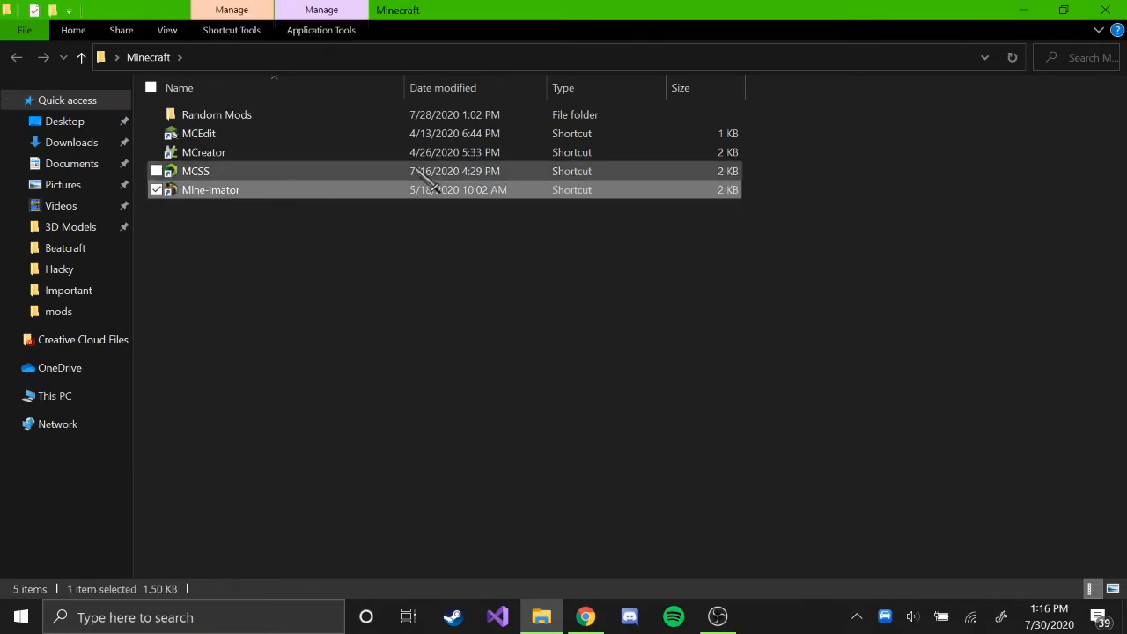
pyautogui.click(1023, 11)
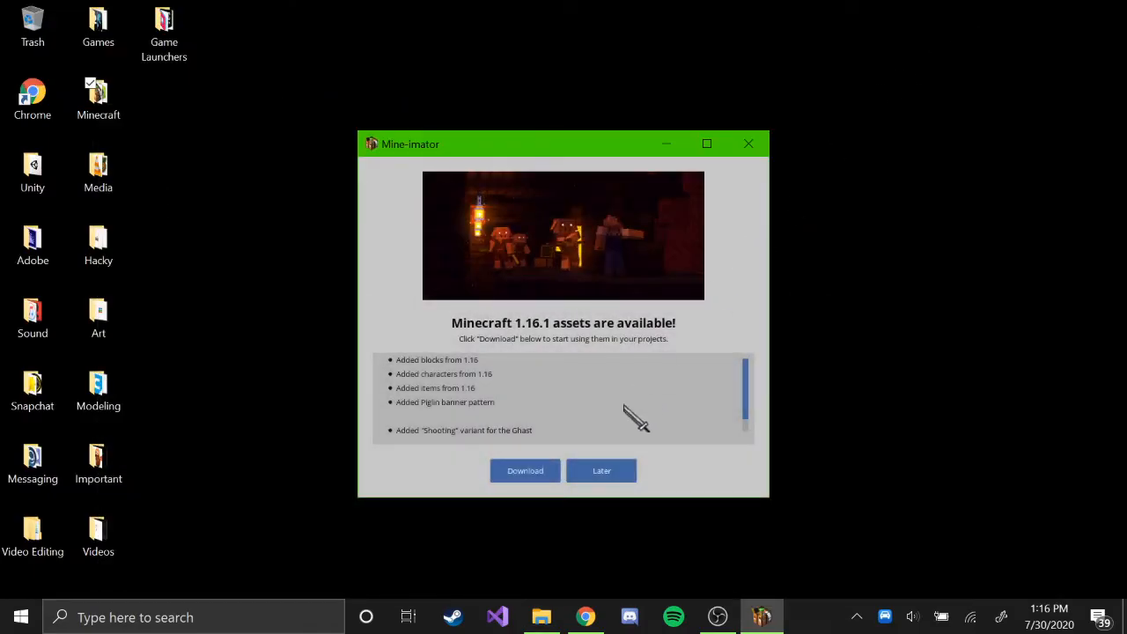
# - Download the Minecraft 1.16.1 assets for Mine-imator
pyautogui.click(502, 481)
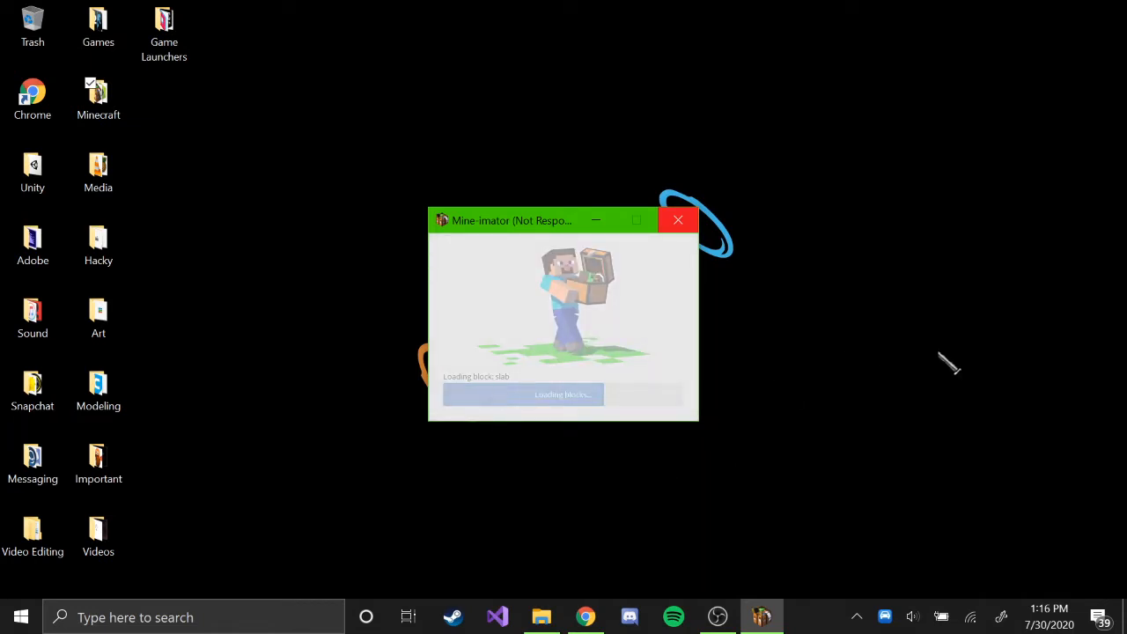
pyautogui.click(678, 220)
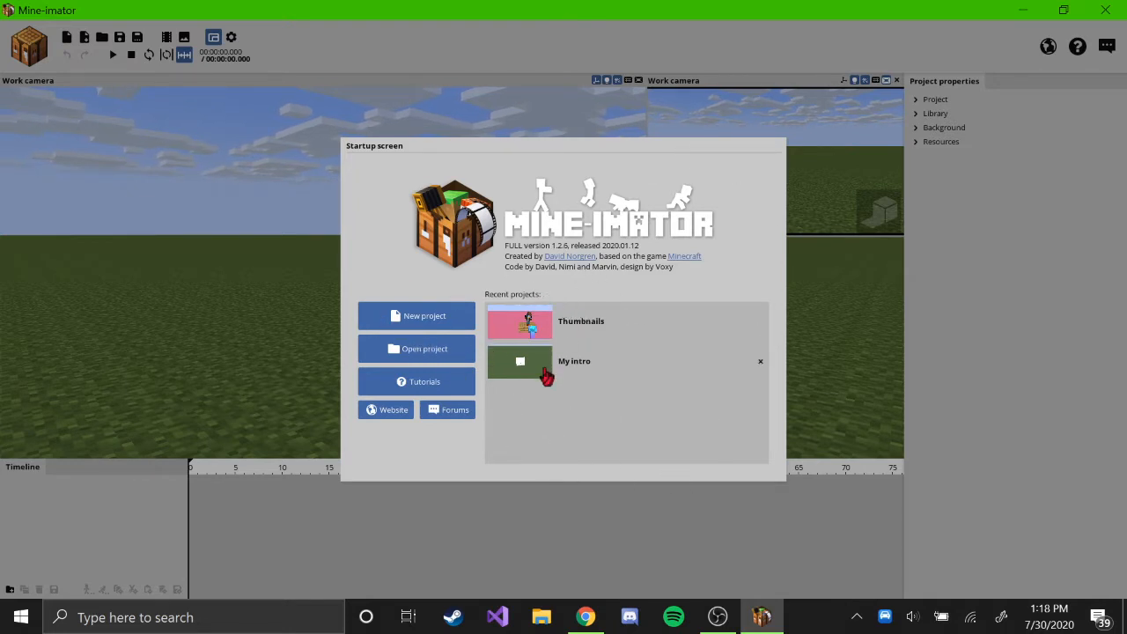
# - Open the recent project Thumbnails and switch the active camera's high-quality rendering on and off again
pyautogui.click(622, 324)
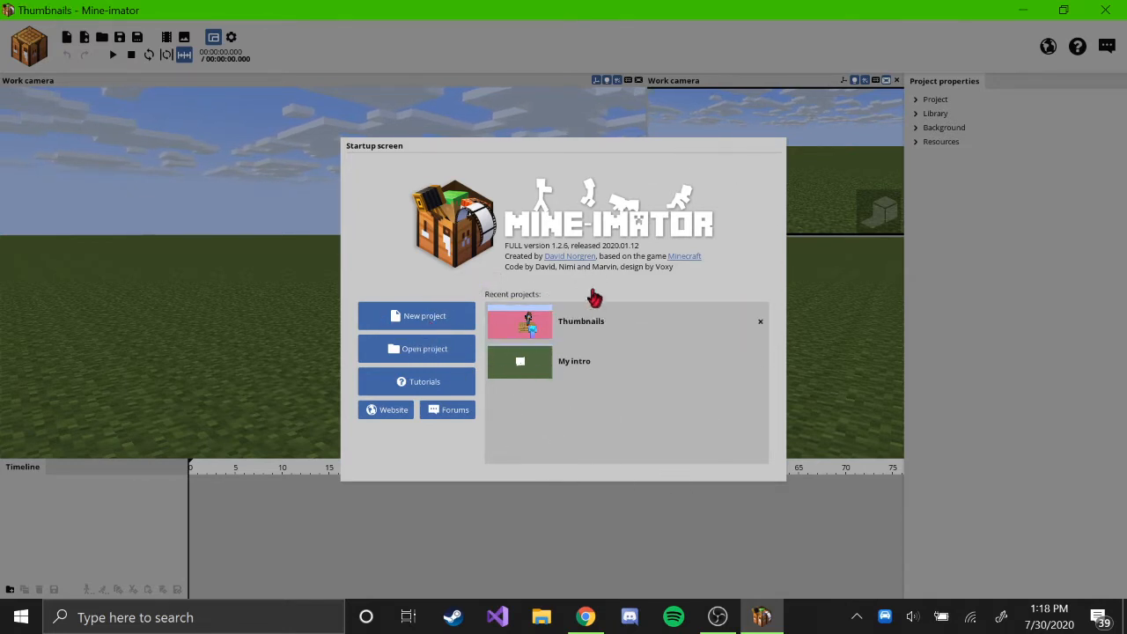
pyautogui.moveTo(431, 189); pyautogui.dragTo(387, 182)
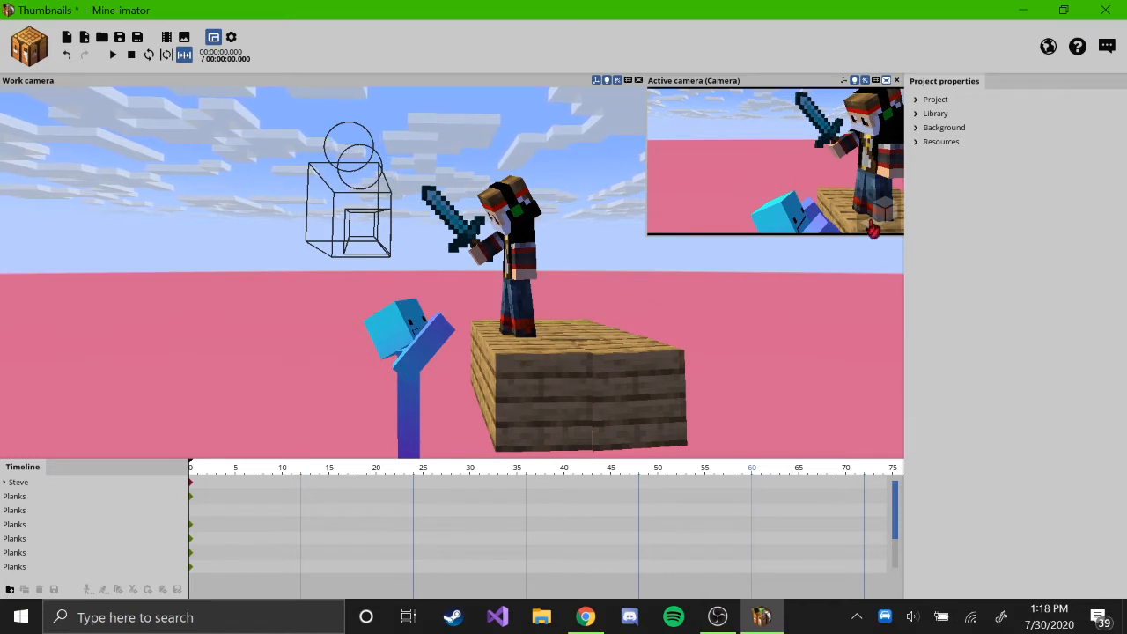
pyautogui.click(871, 223)
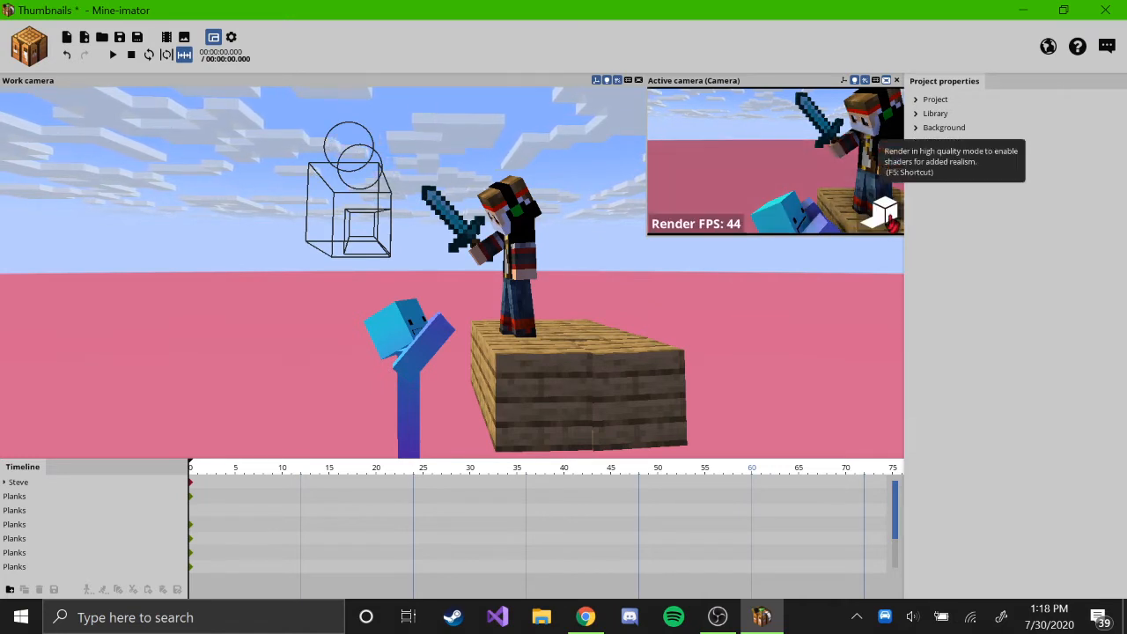
pyautogui.click(881, 211)
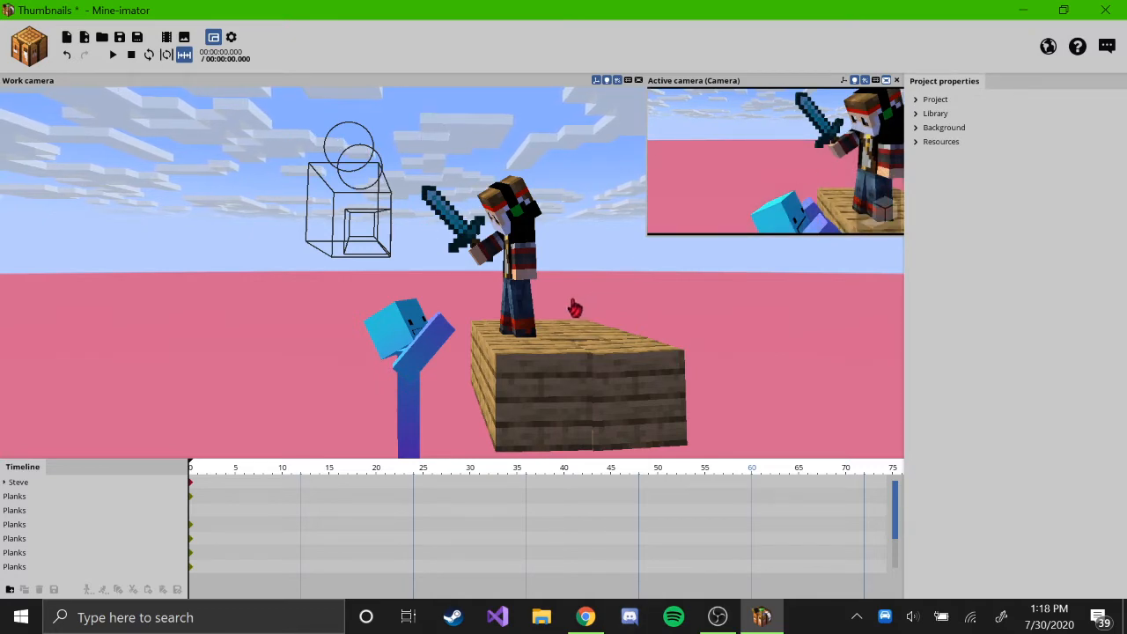
# - Examine the characters, plank platform and camera in the Thumbnails scene from several angles
pyautogui.moveTo(423, 264); pyautogui.dragTo(740, 352)
pyautogui.click(387, 370)
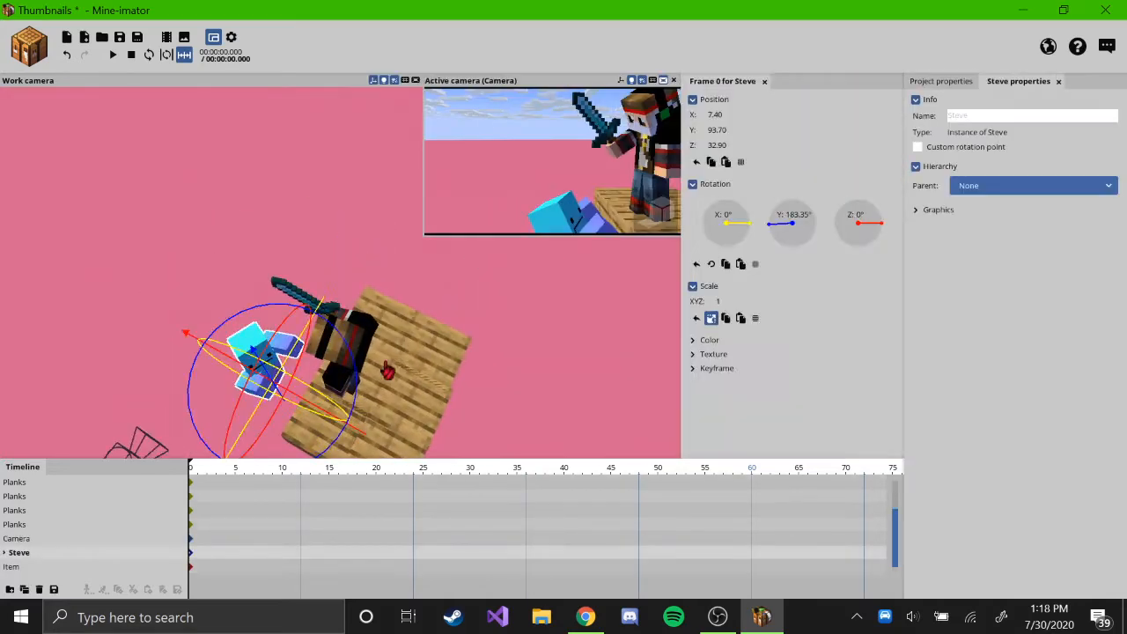
pyautogui.click(486, 335)
pyautogui.moveTo(486, 335); pyautogui.dragTo(169, 340)
pyautogui.moveTo(361, 275); pyautogui.dragTo(435, 264)
pyautogui.scroll(-3, 425, 269)
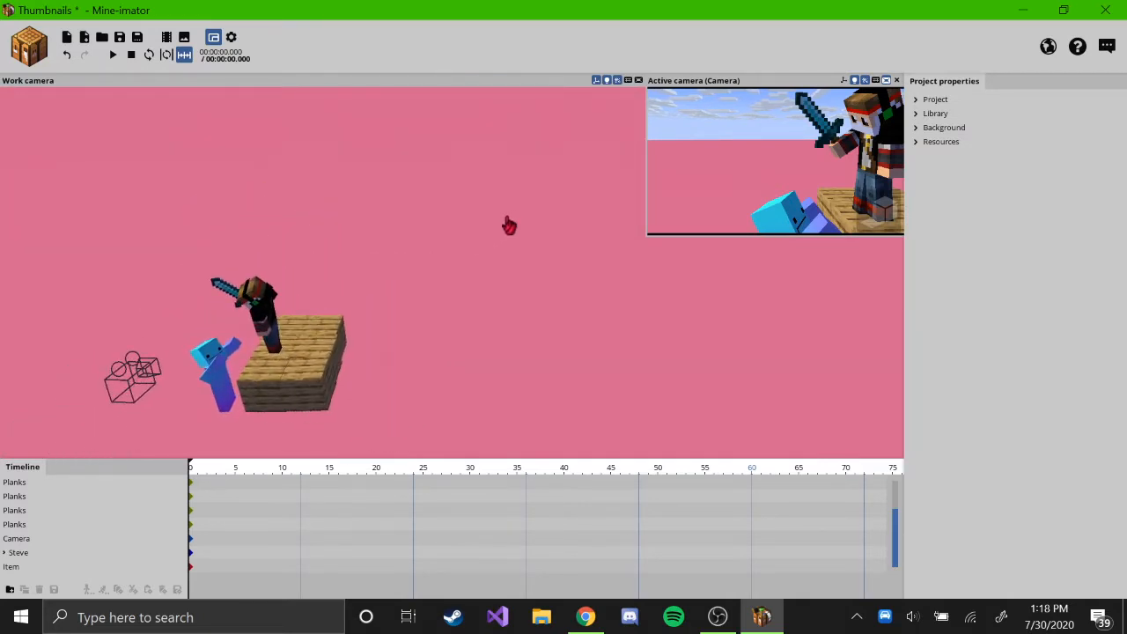
pyautogui.moveTo(300, 254)
pyautogui.mouseDown(button='right')
pyautogui.moveTo(339, 229)
pyautogui.moveTo(298, 254)
pyautogui.mouseUp(button='right')
pyautogui.moveTo(301, 261); pyautogui.dragTo(360, 219)
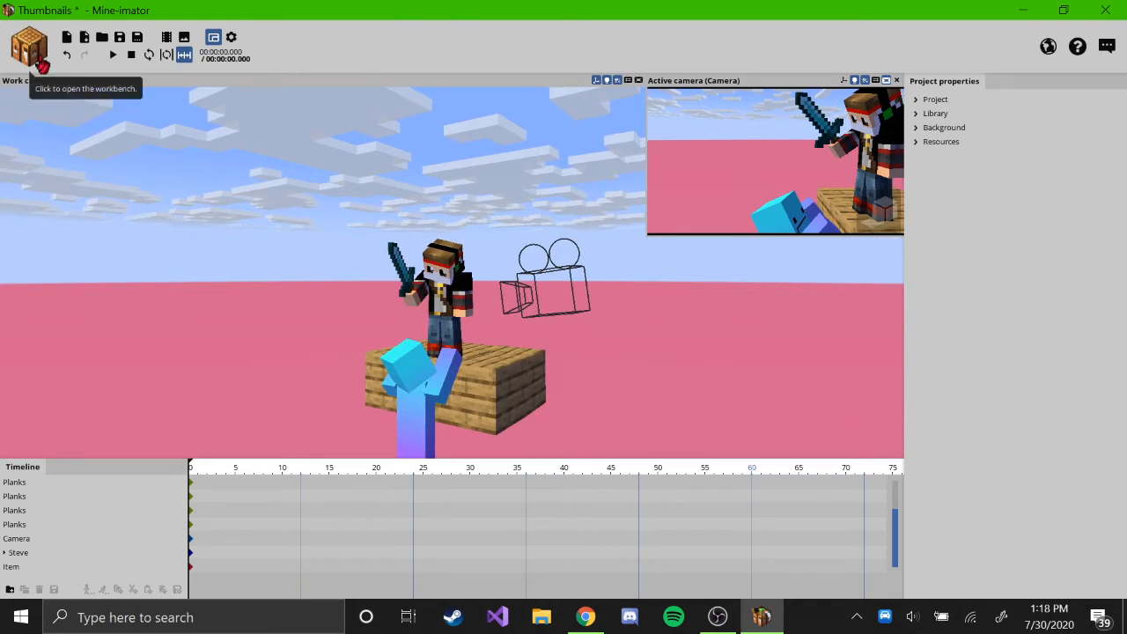
pyautogui.click(66, 39)
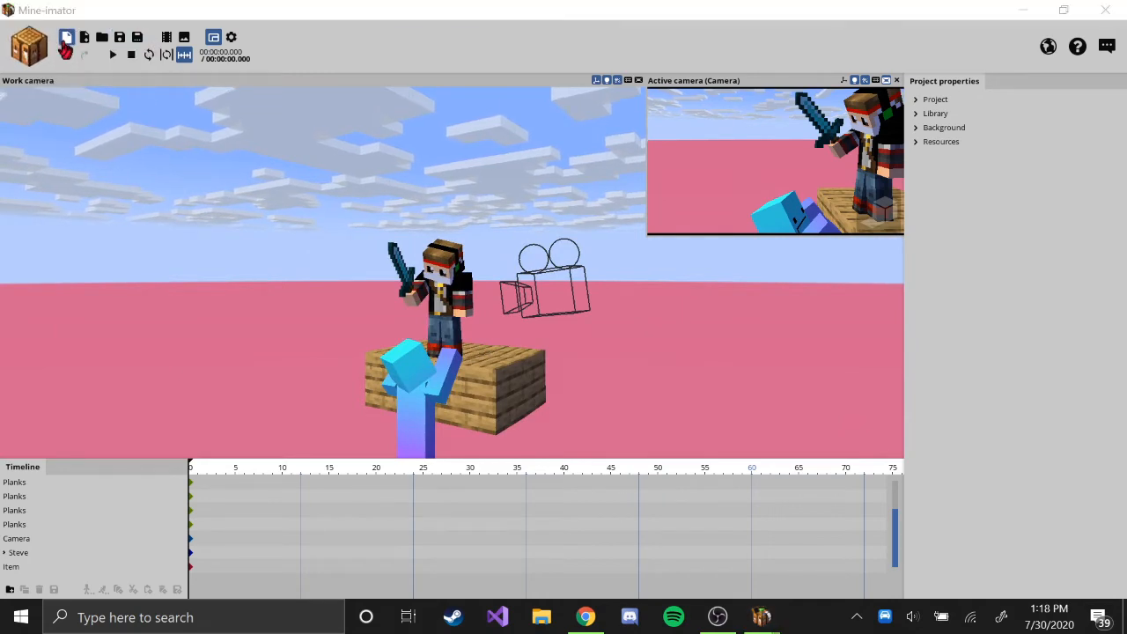
pyautogui.click(453, 322)
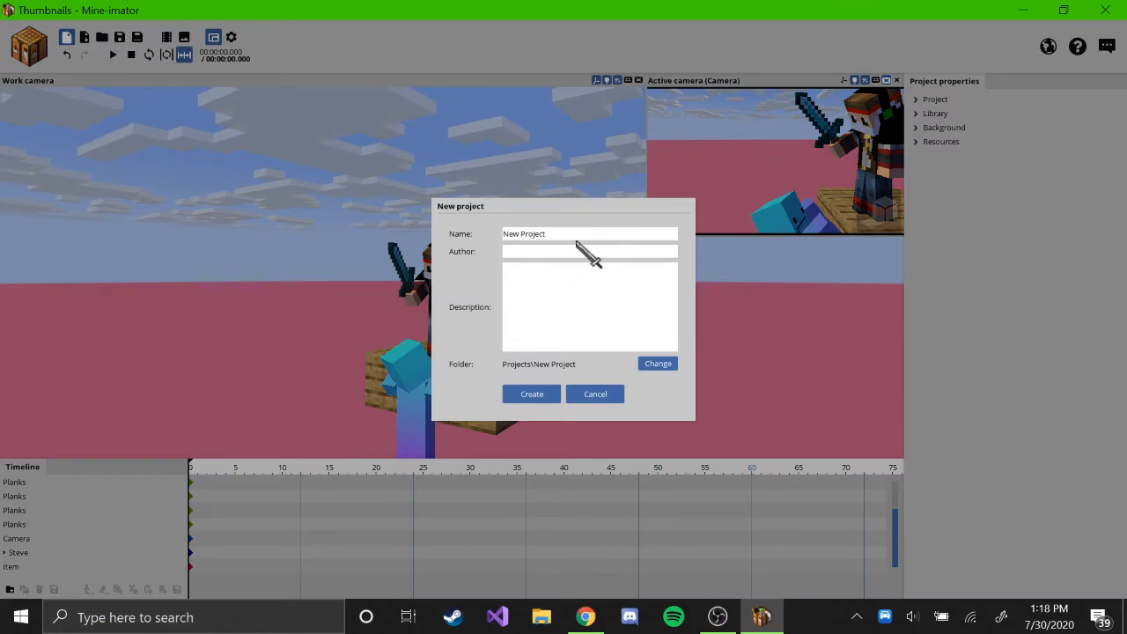
pyautogui.click(596, 393)
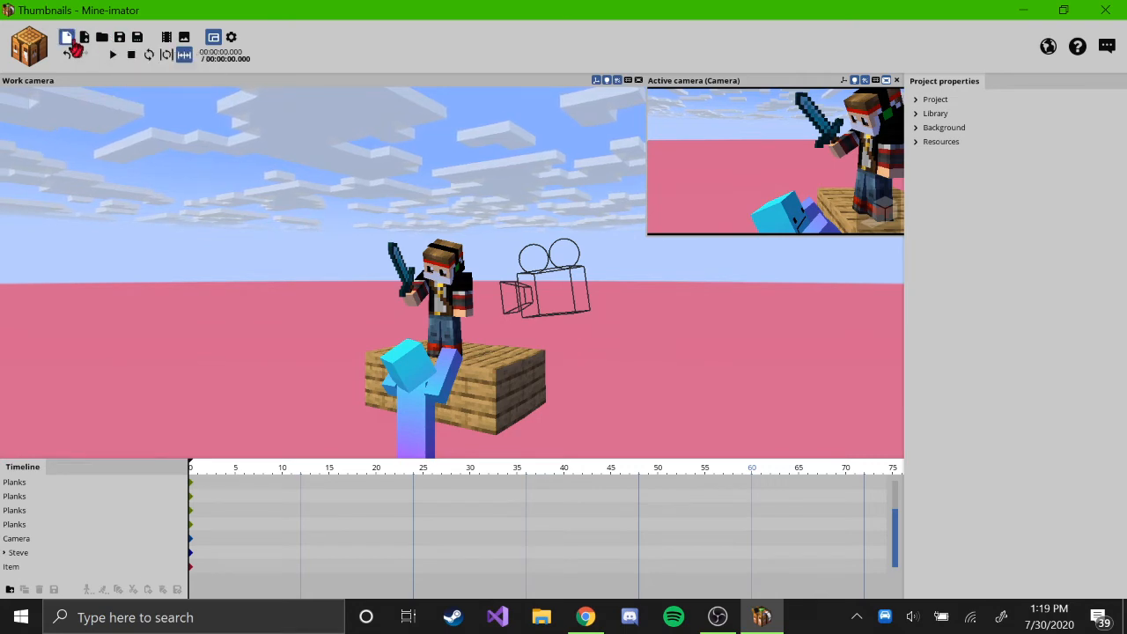
# - Create a new project named 2 in the default projects folder
pyautogui.click(67, 37)
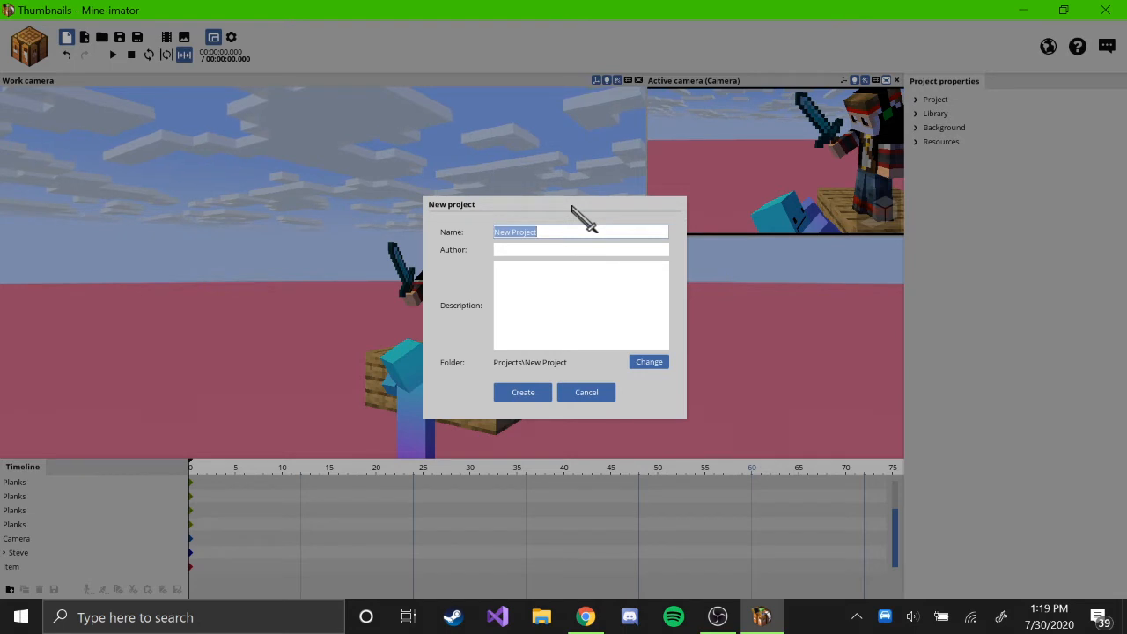
pyautogui.write('T')
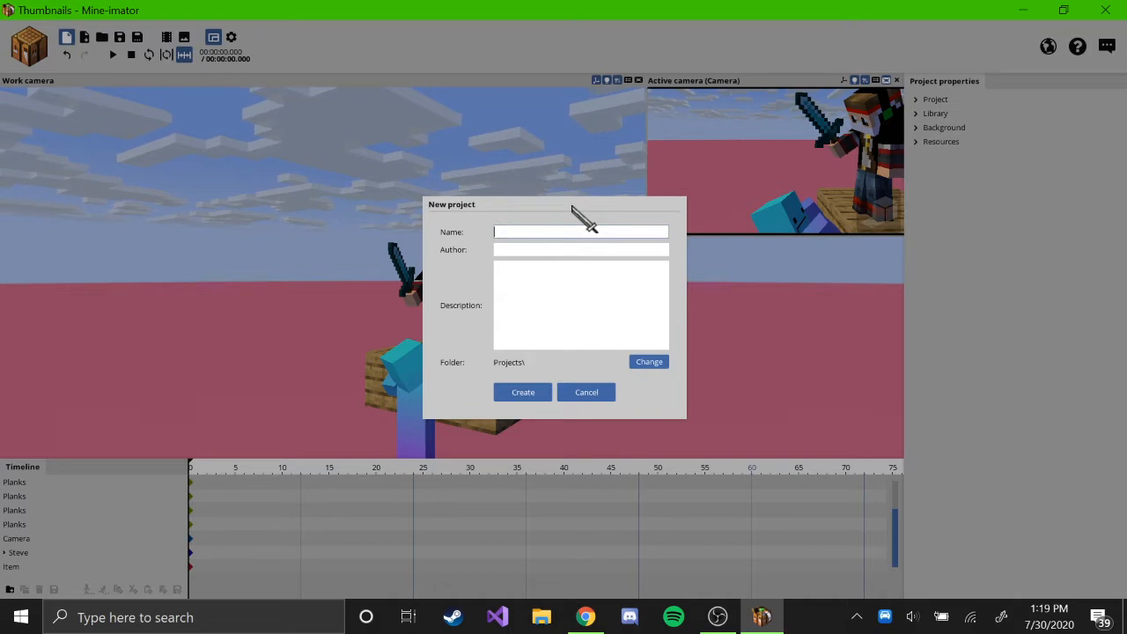
pyautogui.write('2')
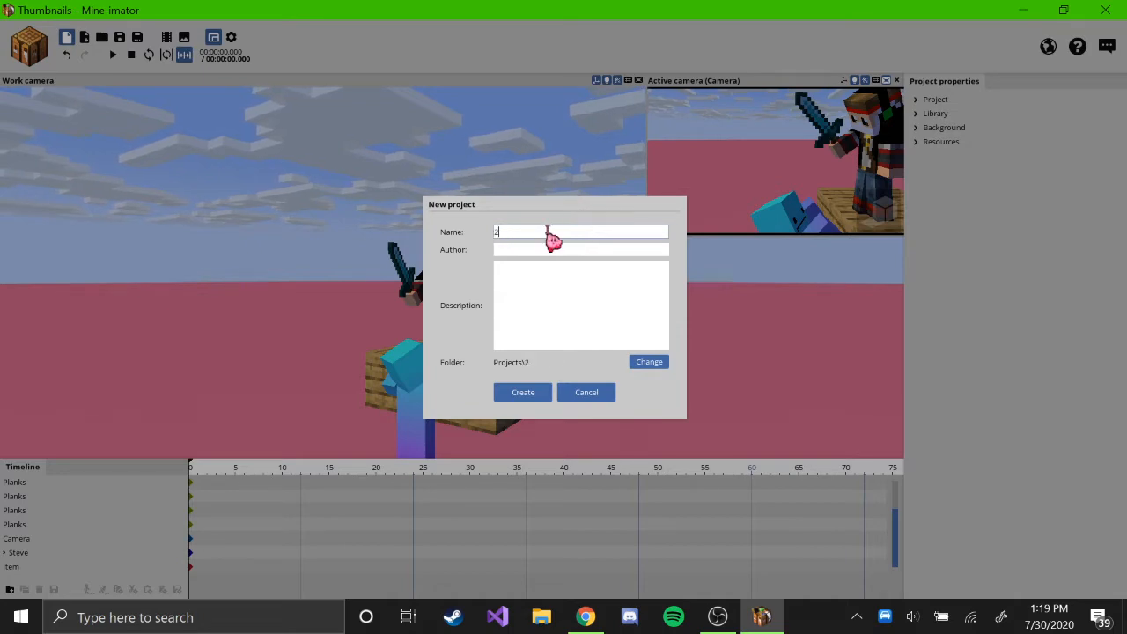
pyautogui.click(519, 396)
# - Create a Human character with the Steve variant, using a skin downloaded by entering a Minecraft username
pyautogui.moveTo(369, 336); pyautogui.dragTo(508, 295)
pyautogui.scroll(-5, 508, 294)
pyautogui.scroll(8, 467, 306)
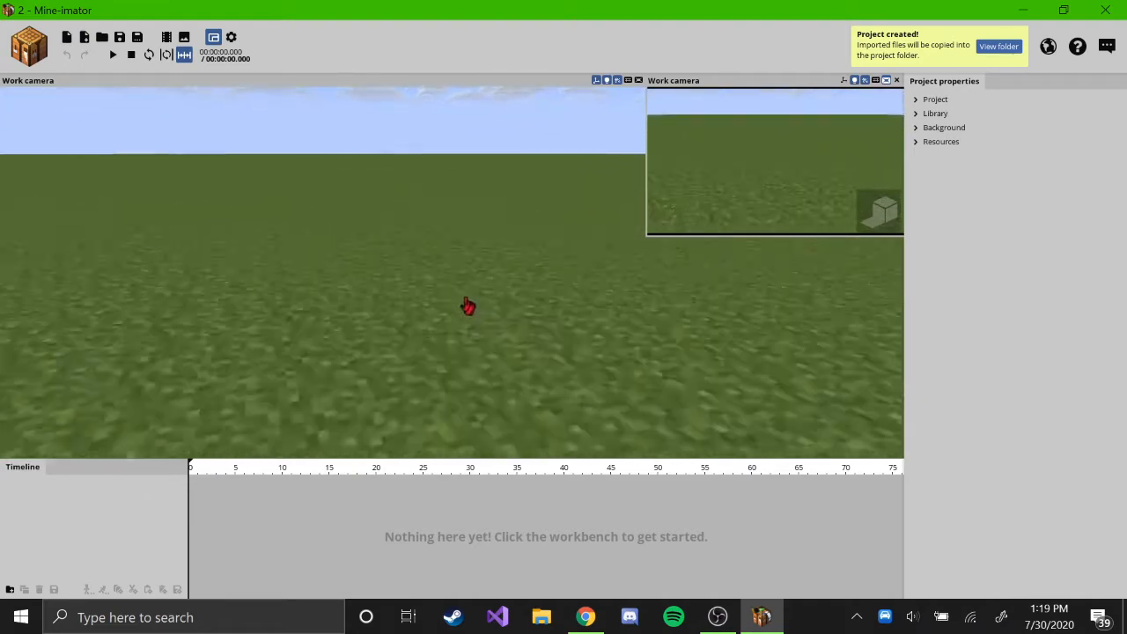
pyautogui.click(49, 51)
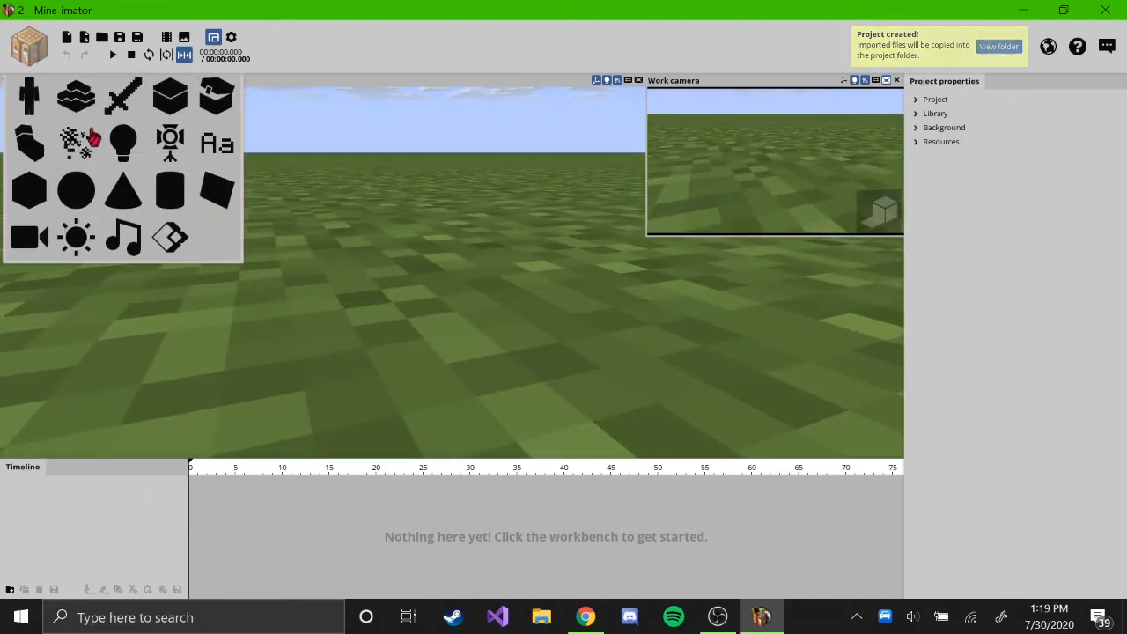
pyautogui.click(34, 110)
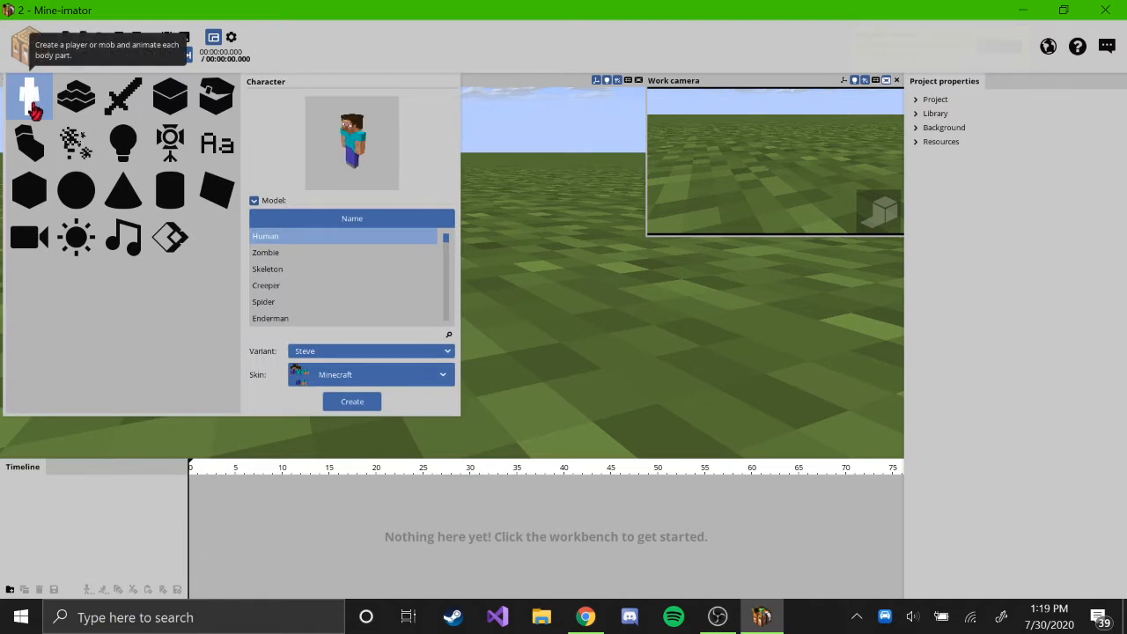
pyautogui.click(372, 378)
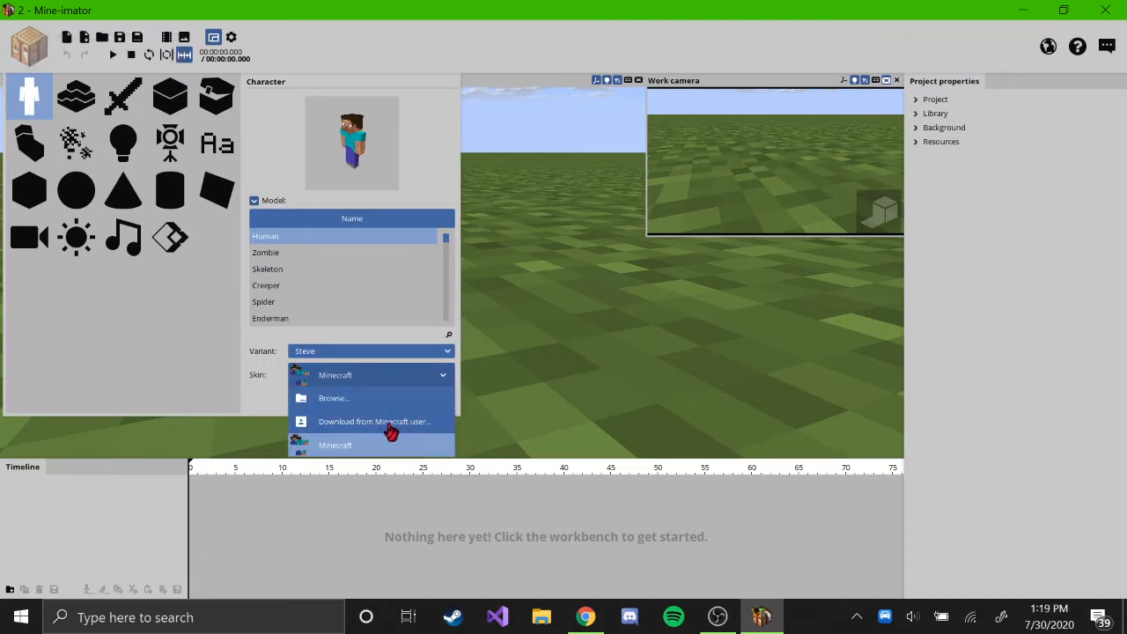
pyautogui.click(355, 423)
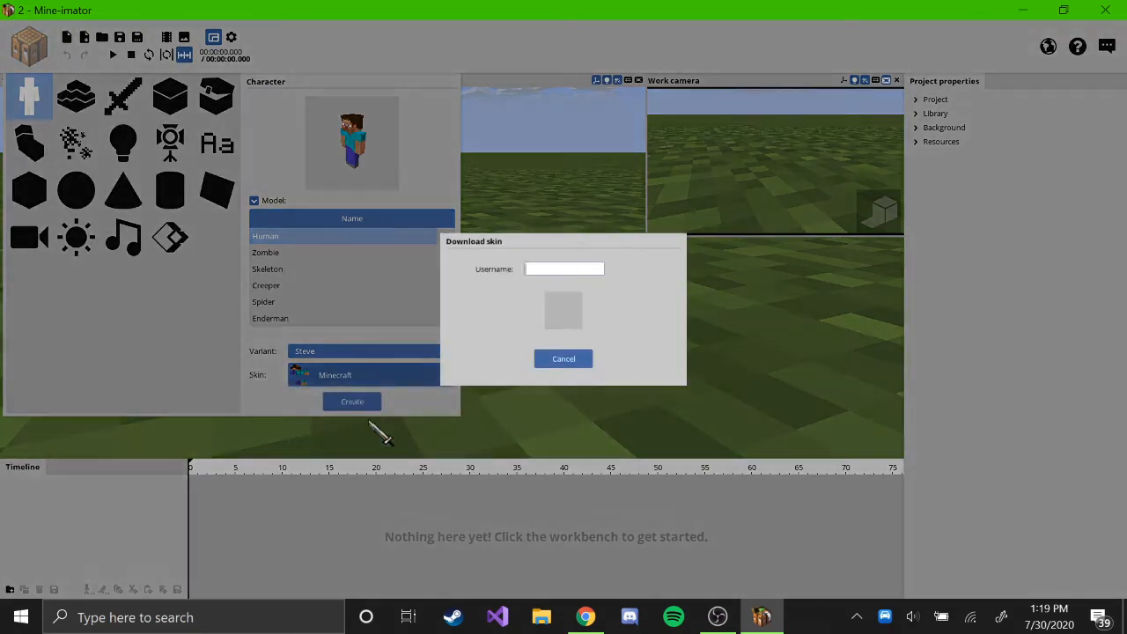
pyautogui.write('D')
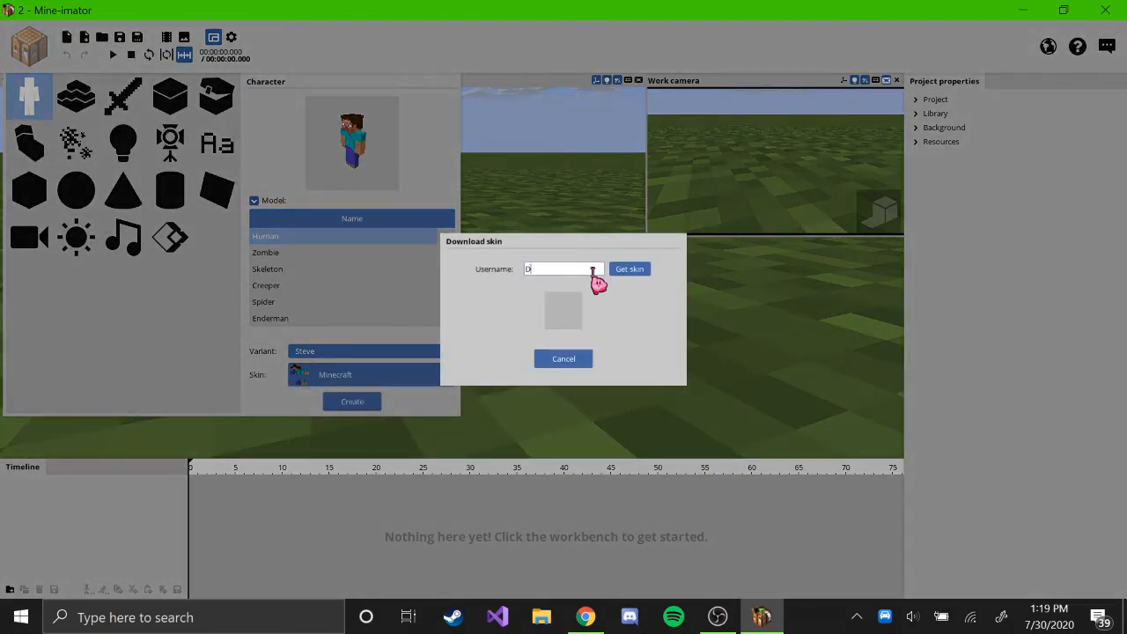
pyautogui.write('rDre44')
pyautogui.click(627, 269)
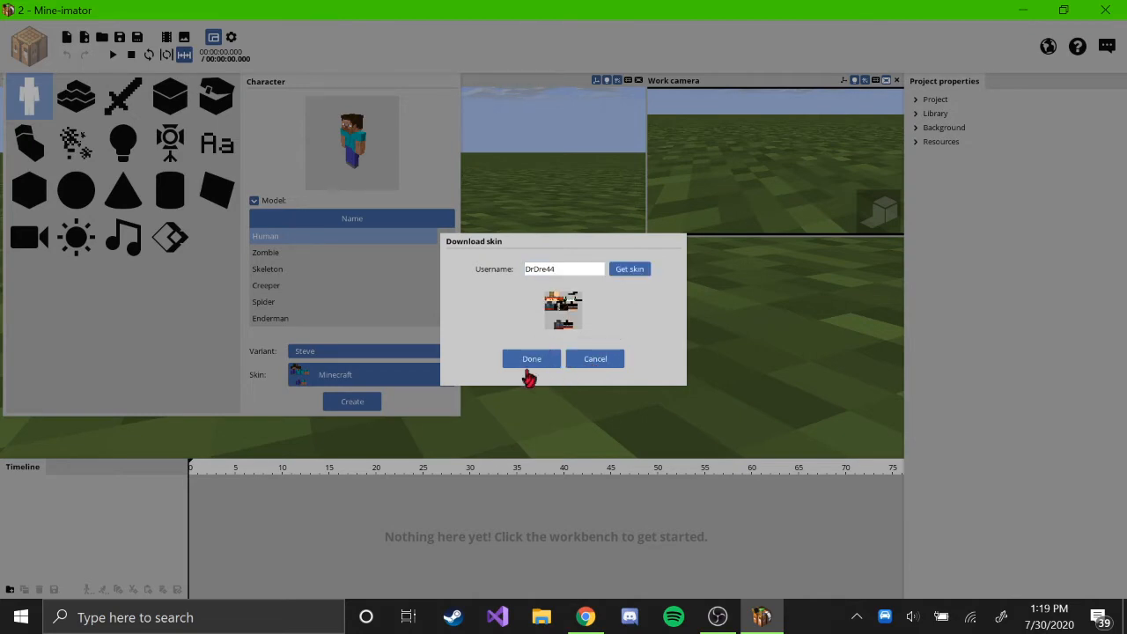
pyautogui.click(530, 363)
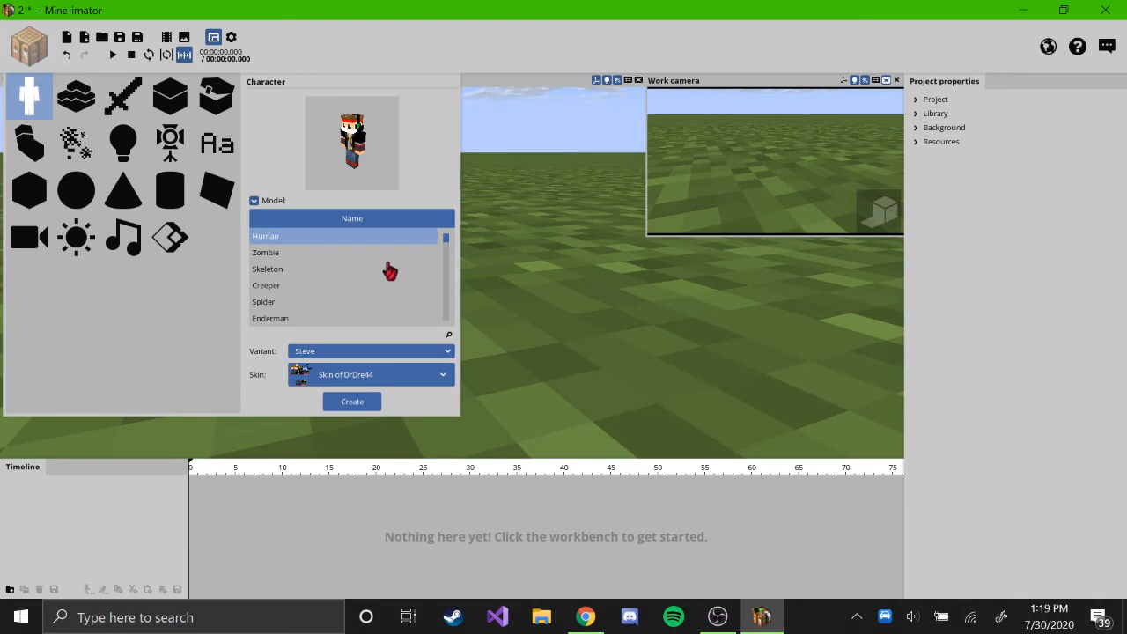
pyautogui.click(350, 403)
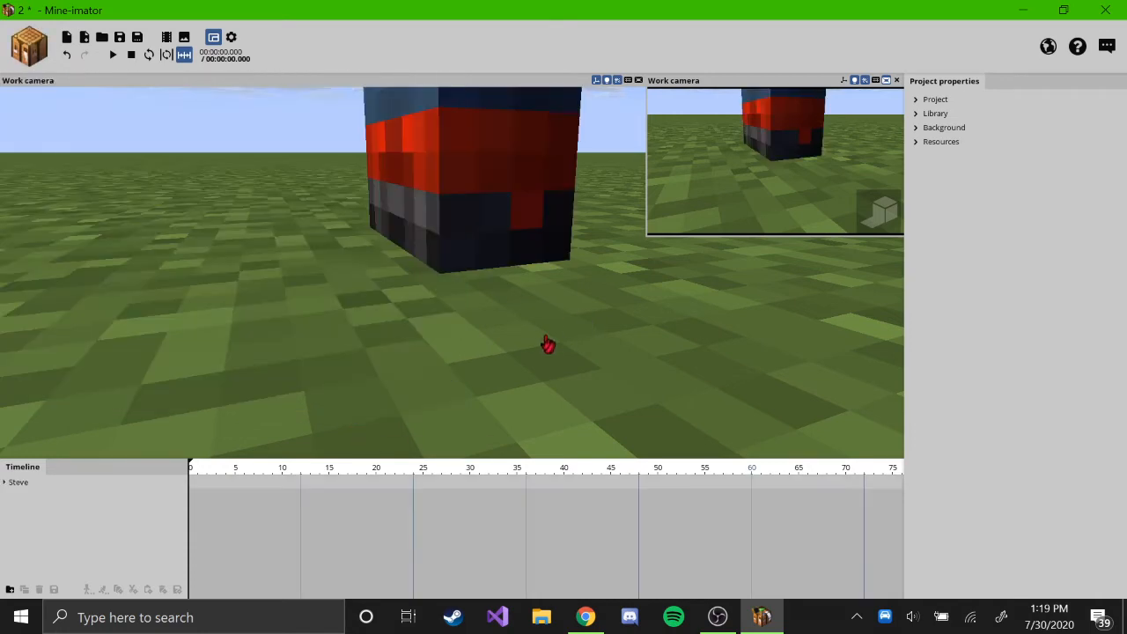
# - Select the character and try moving it vertically, sideways and in depth, undoing each move
pyautogui.scroll(-5, 546, 286)
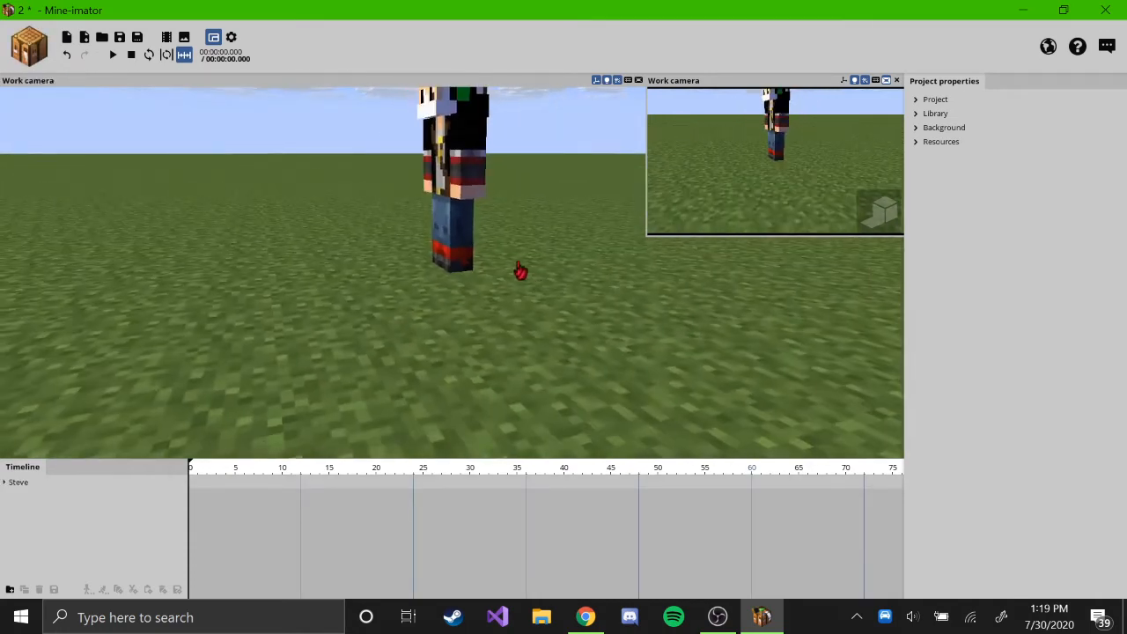
pyautogui.moveTo(529, 277); pyautogui.dragTo(536, 249, button='right')
pyautogui.moveTo(531, 285); pyautogui.dragTo(436, 278)
pyautogui.moveTo(538, 280); pyautogui.dragTo(570, 276, button='right')
pyautogui.click(445, 251)
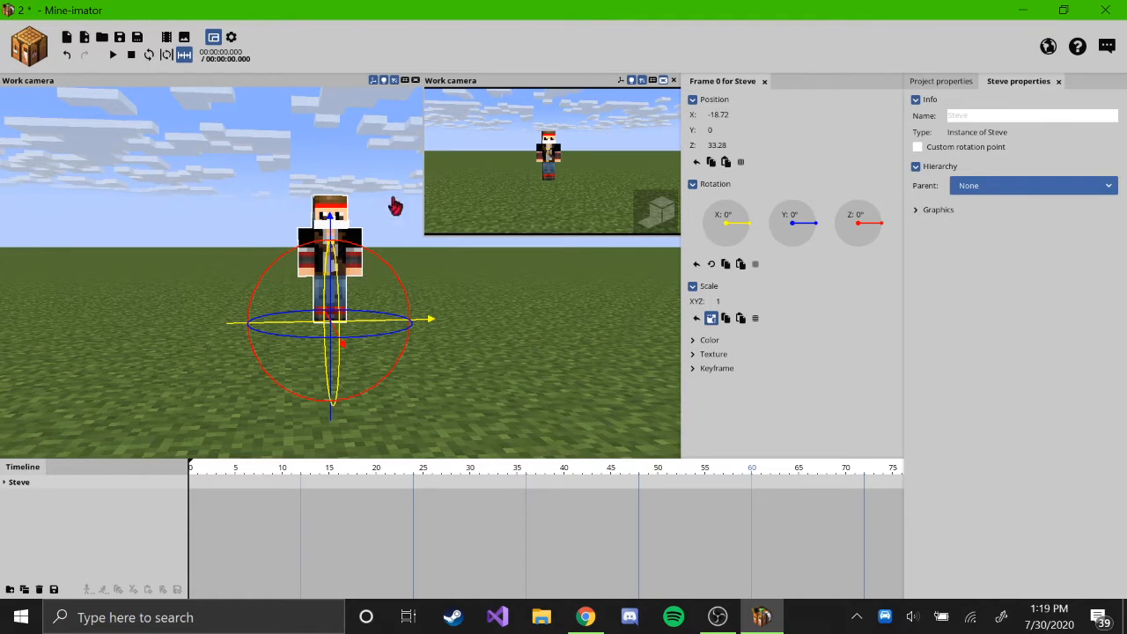
pyautogui.moveTo(331, 264); pyautogui.dragTo(331, 172)
pyautogui.hotkey('ctrl', 'z')
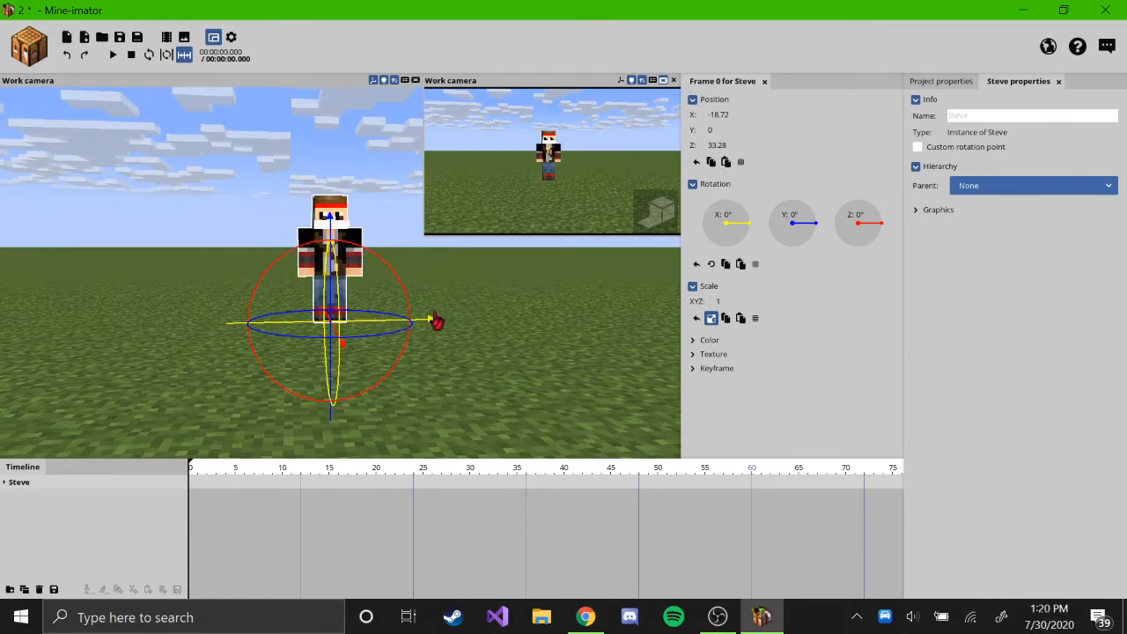
pyautogui.moveTo(437, 322); pyautogui.dragTo(521, 322)
pyautogui.hotkey('ctrl', 'z')
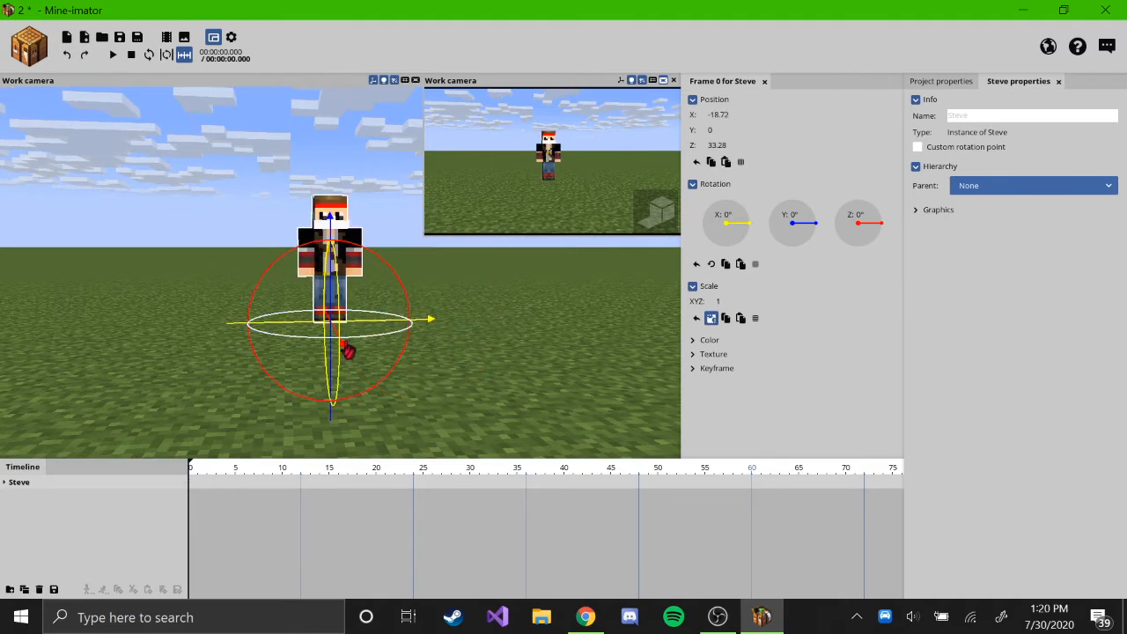
pyautogui.moveTo(347, 350); pyautogui.dragTo(374, 393)
pyautogui.moveTo(373, 391); pyautogui.dragTo(351, 354)
pyautogui.hotkey('ctrl', 'z')
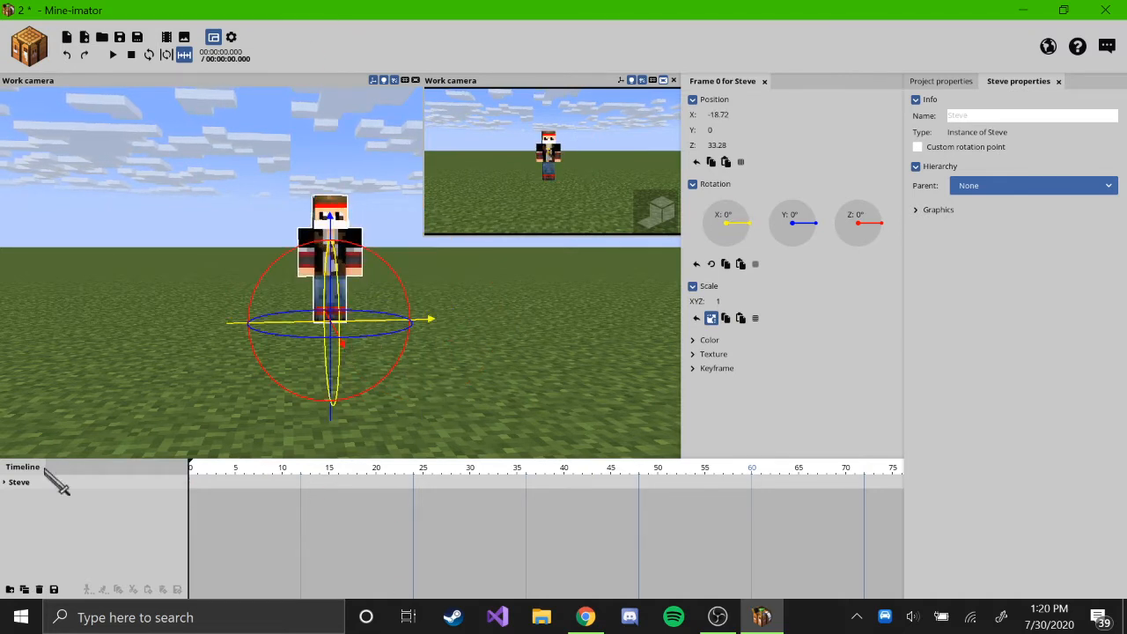
# - Expand the Steve entry in the timeline to reveal the character's body and leg parts
pyautogui.click(37, 511)
pyautogui.click(447, 254)
pyautogui.scroll(3, 480, 254)
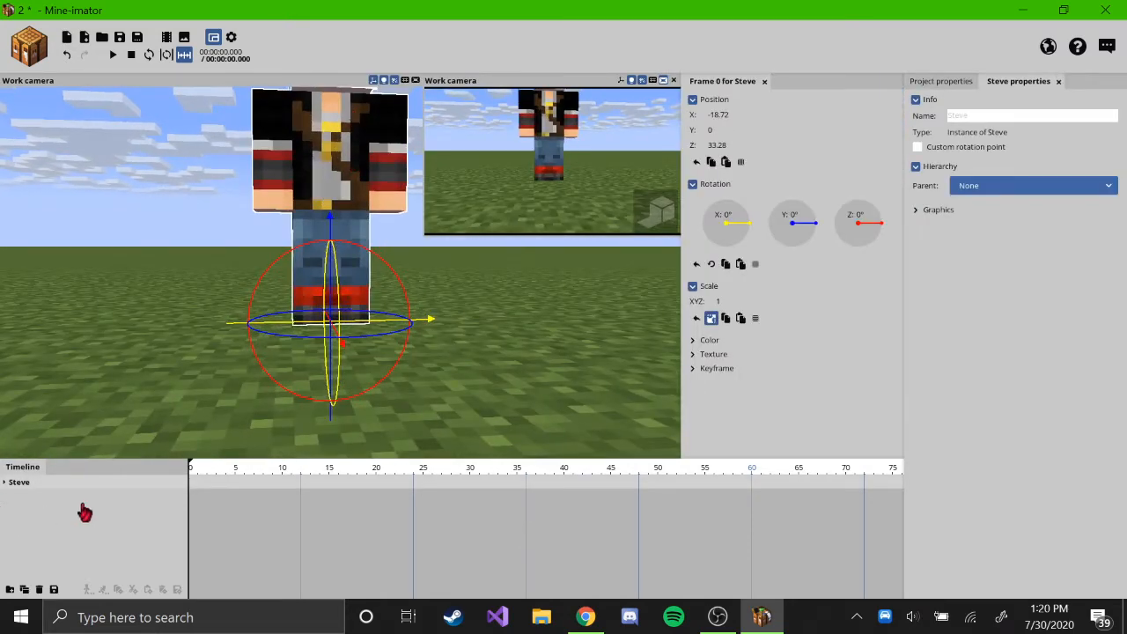
pyautogui.click(5, 482)
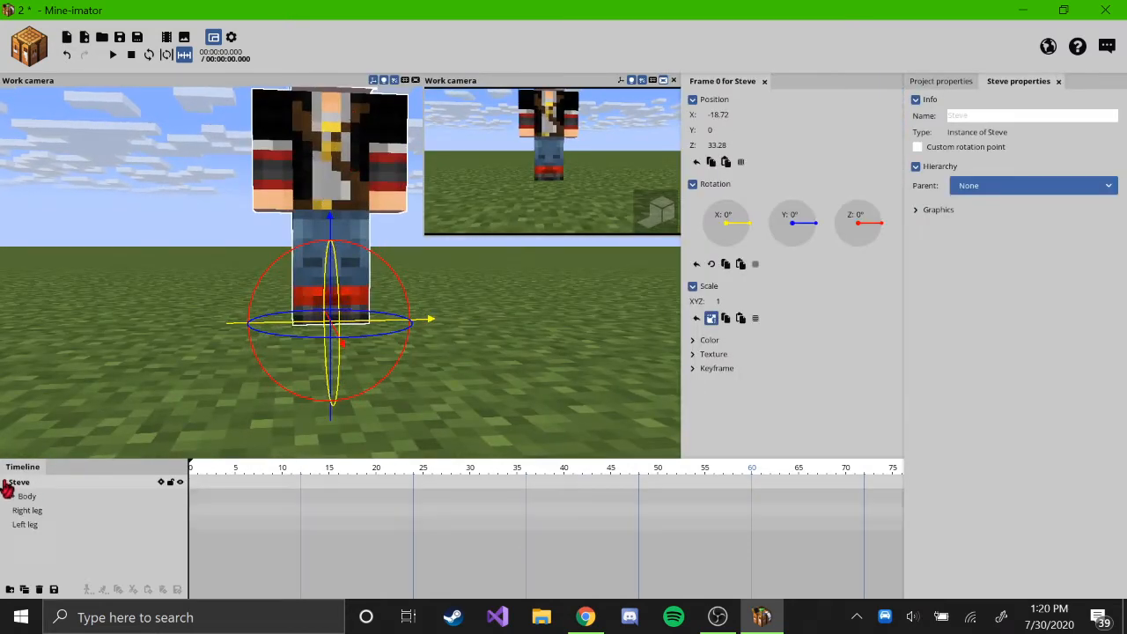
pyautogui.click(5, 484)
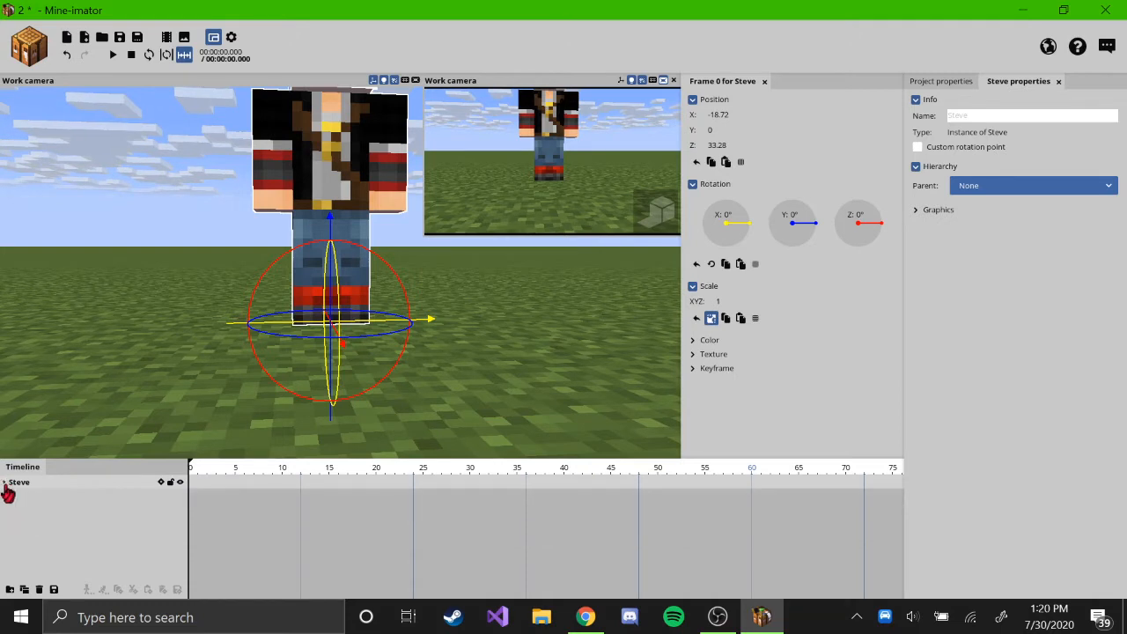
pyautogui.click(5, 483)
pyautogui.click(5, 483)
pyautogui.click(5, 483)
pyautogui.click(4, 483)
pyautogui.click(5, 484)
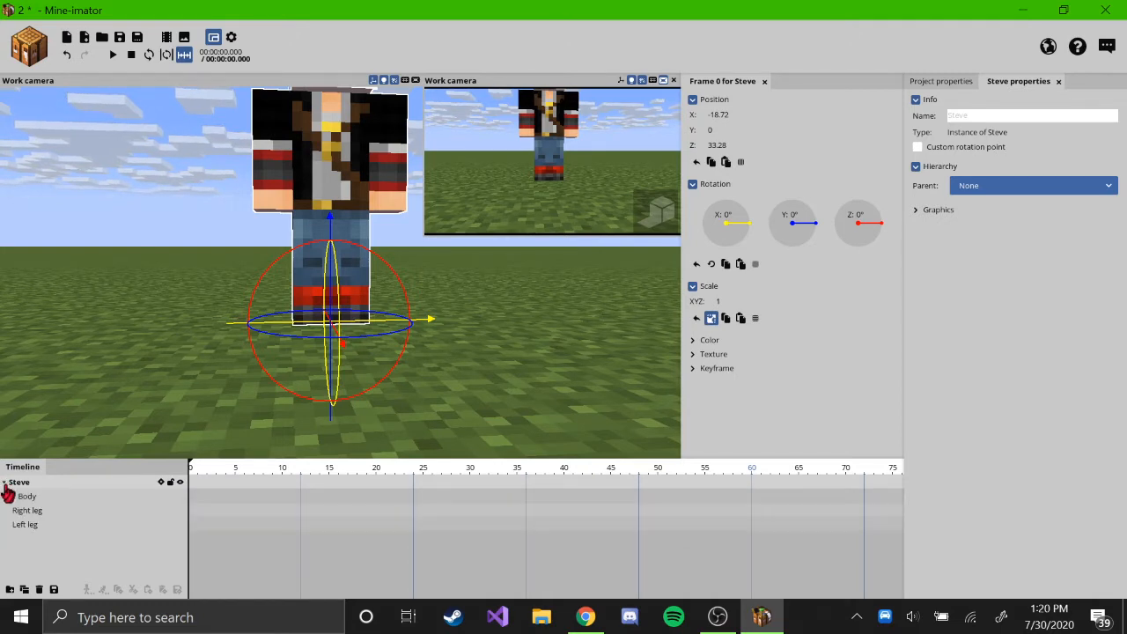
pyautogui.click(5, 484)
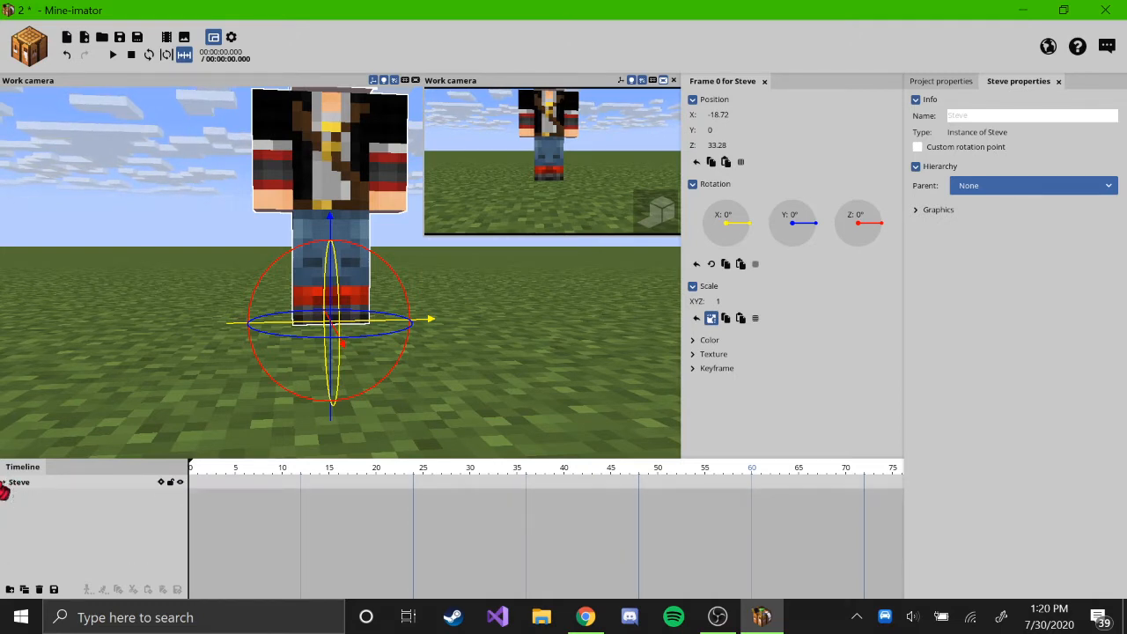
pyautogui.click(5, 484)
# - Select the right leg and left leg, expand the body's parts, and examine the selected head from above
pyautogui.click(40, 511)
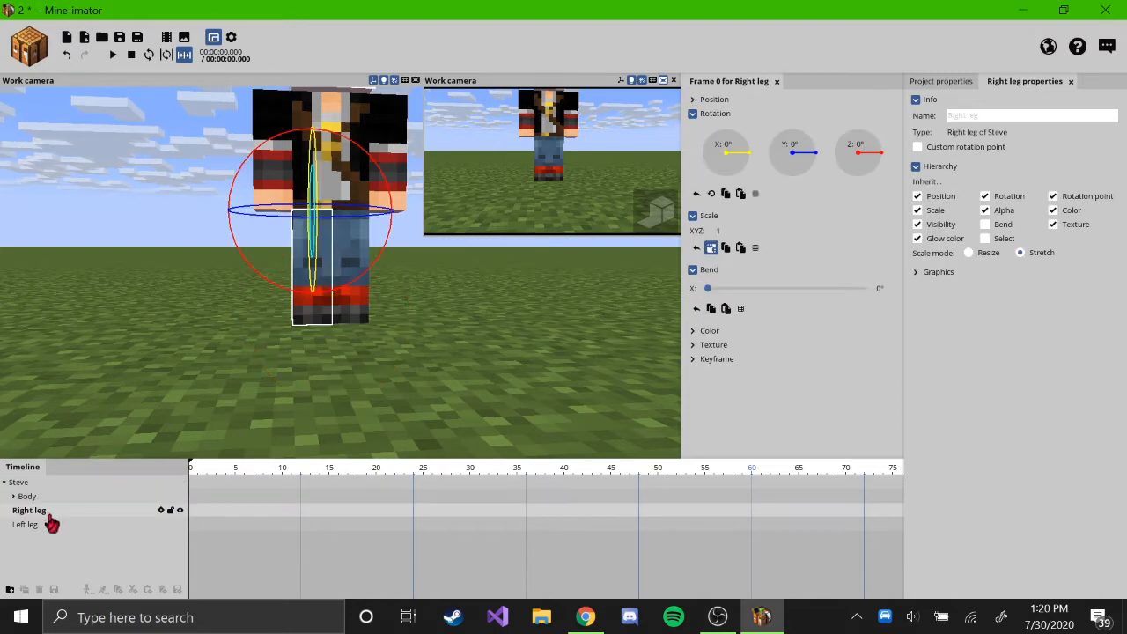
pyautogui.click(52, 523)
pyautogui.click(13, 496)
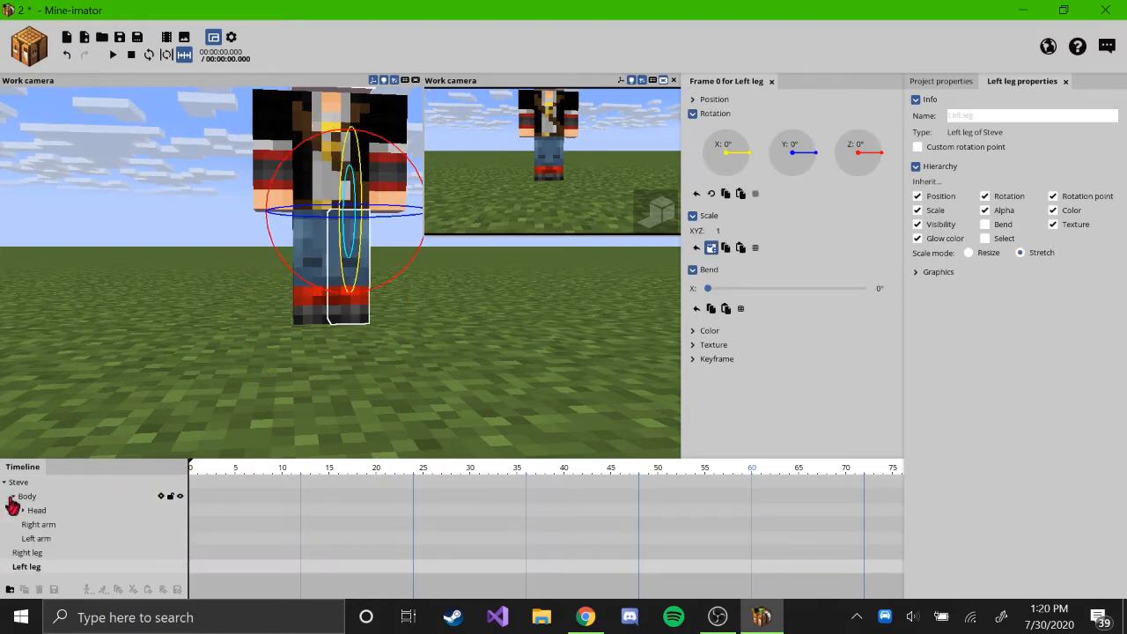
pyautogui.click(47, 514)
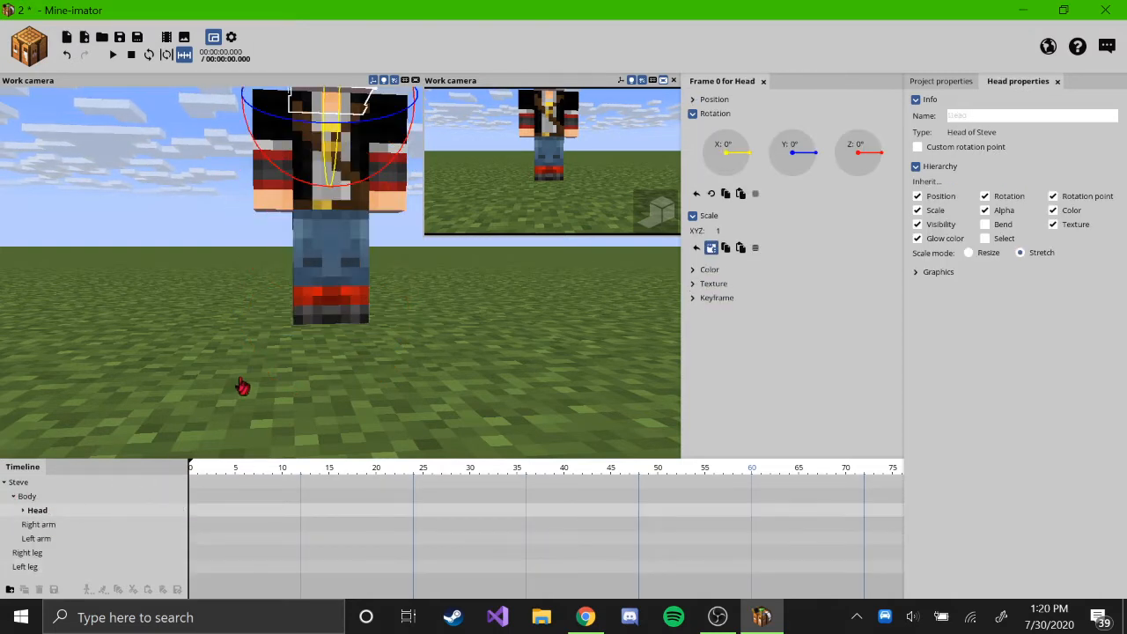
pyautogui.moveTo(471, 305); pyautogui.dragTo(440, 326)
pyautogui.scroll(-3, 437, 319)
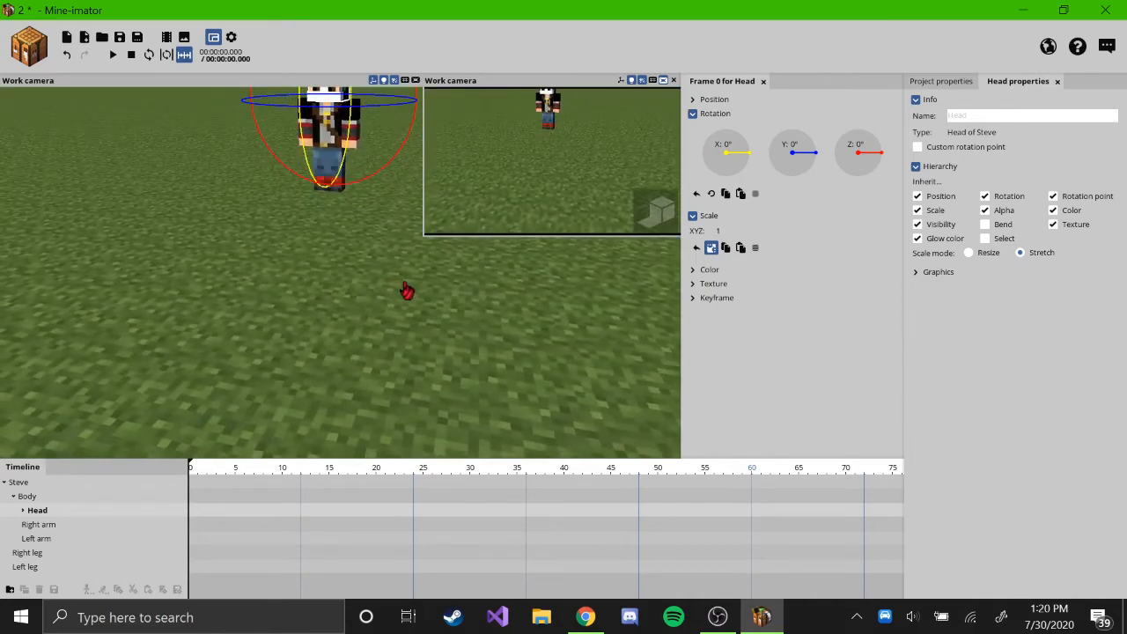
pyautogui.moveTo(406, 289); pyautogui.dragTo(439, 220)
pyautogui.scroll(3, 389, 265)
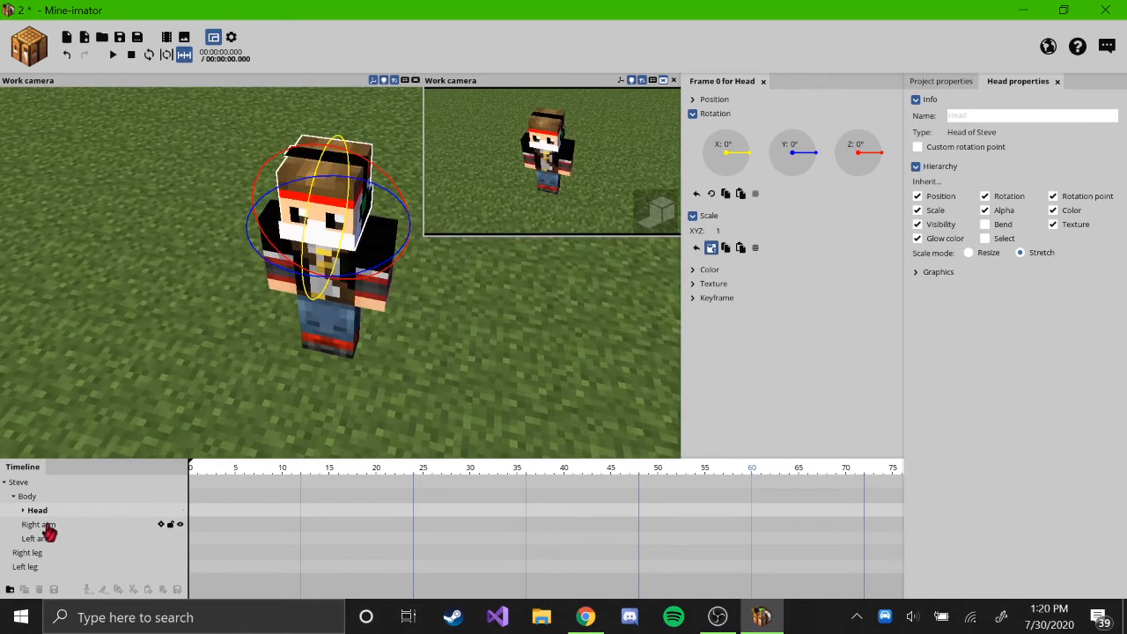
# - Try rotating the hat nested under the character's head, undo the rotation, and collapse the head's parts
pyautogui.click(21, 516)
pyautogui.click(39, 525)
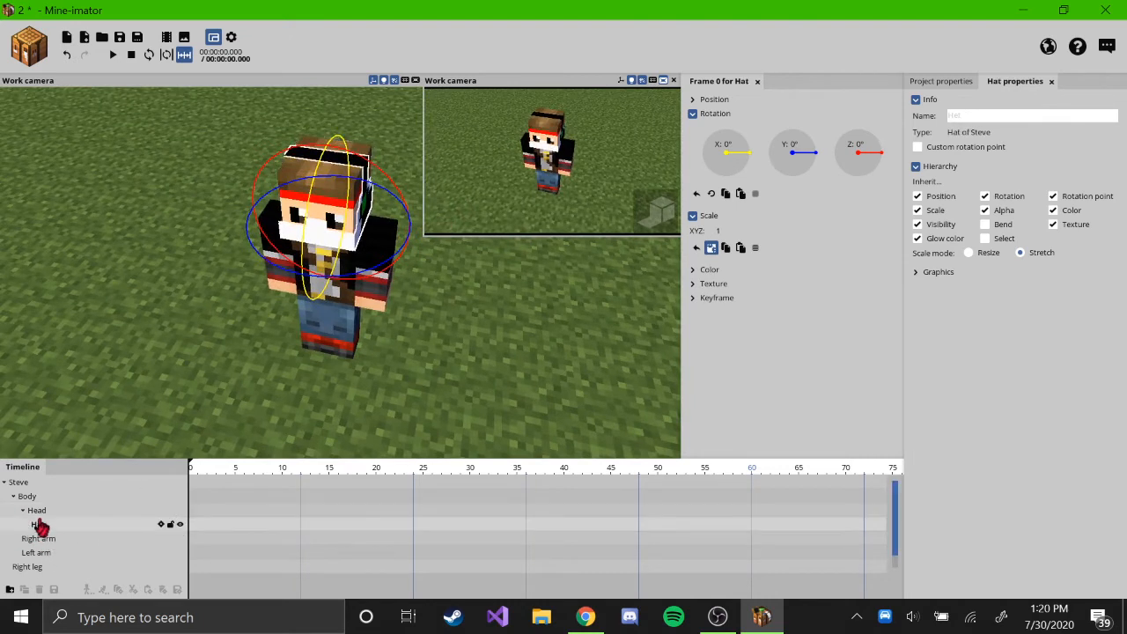
pyautogui.moveTo(358, 147); pyautogui.dragTo(438, 212)
pyautogui.hotkey('ctrl', 'z')
pyautogui.click(21, 513)
# - Rotate the character's right arm so it is raised beside the head and tilted outward
pyautogui.click(70, 527)
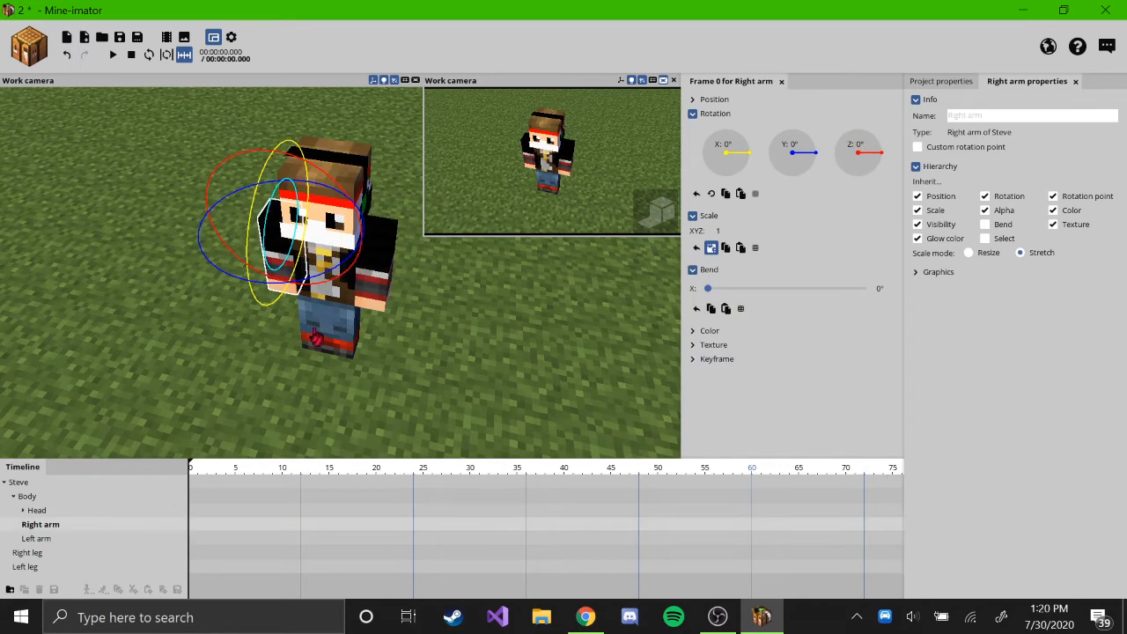
pyautogui.moveTo(257, 306); pyautogui.dragTo(330, 83)
pyautogui.moveTo(323, 173); pyautogui.dragTo(285, 143)
# - Try rotating the character's left arm about 45° around the Y axis and undo the rotation
pyautogui.click(380, 274)
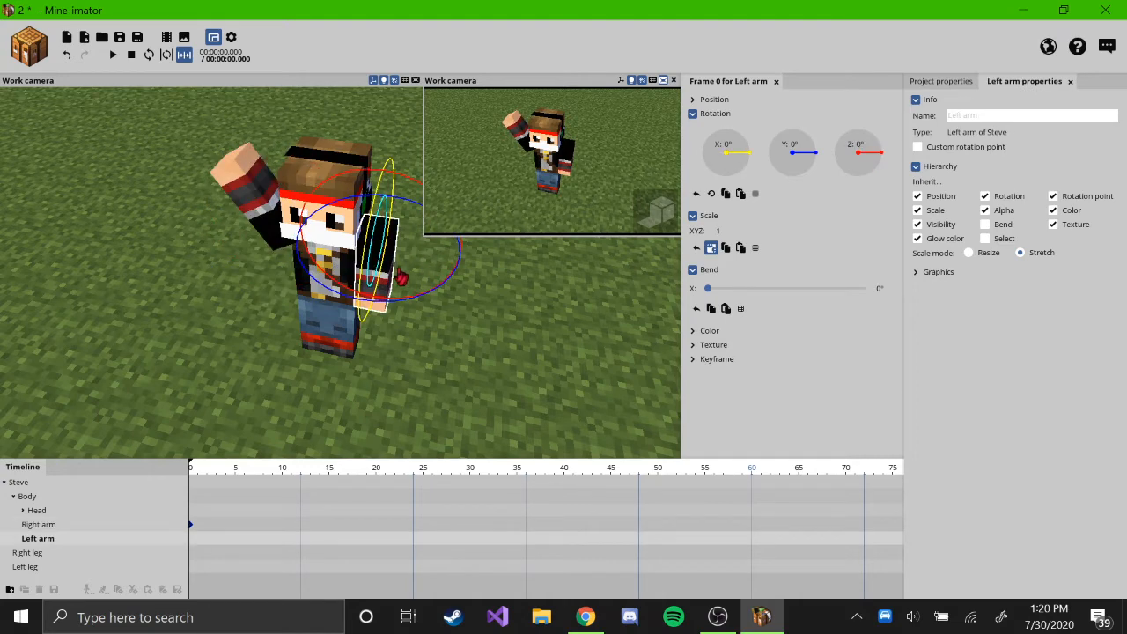
pyautogui.moveTo(401, 276); pyautogui.dragTo(525, 275)
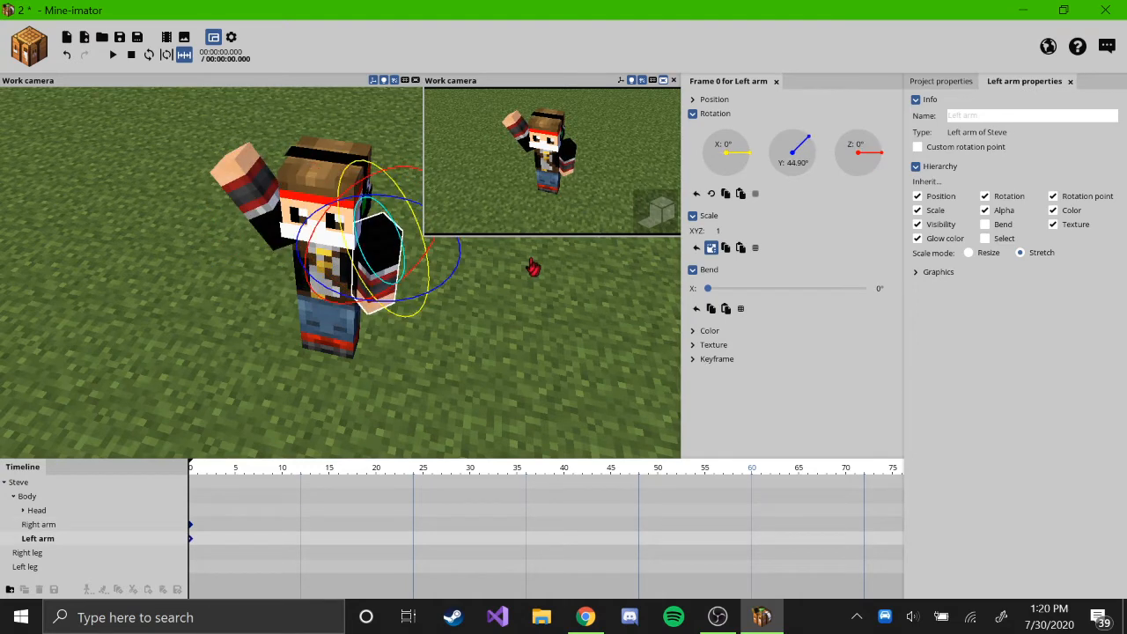
pyautogui.hotkey('ctrl', 'z')
# - Raise the character's left arm by rotating it about 160° around the Z axis, and deselect the arm
pyautogui.moveTo(516, 318); pyautogui.dragTo(517, 320, button='right')
pyautogui.moveTo(424, 273); pyautogui.dragTo(182, 351)
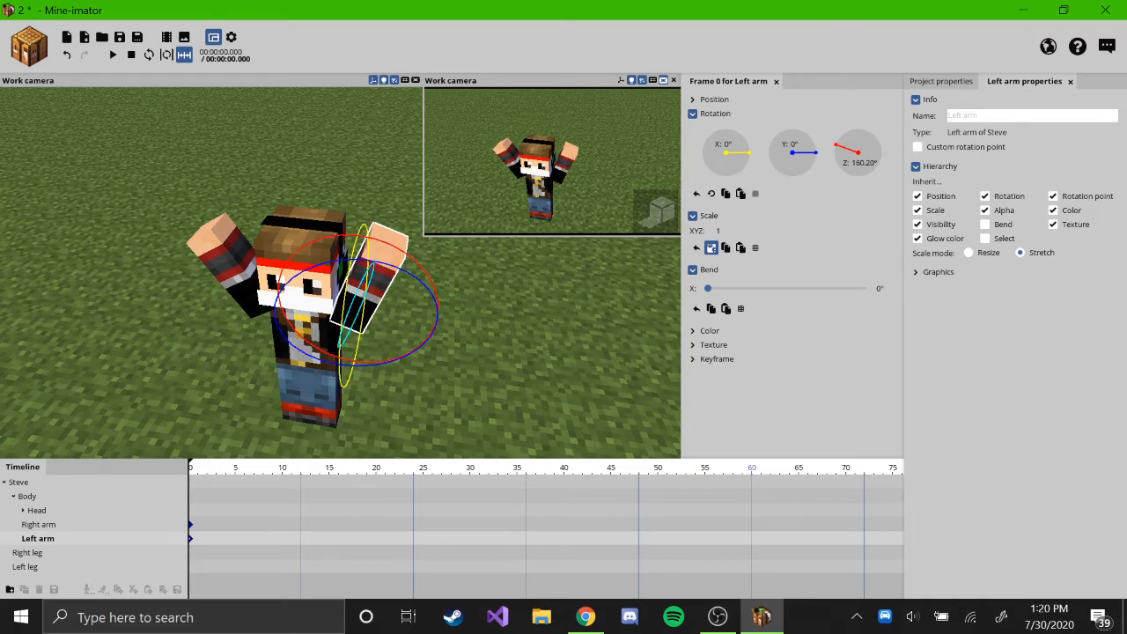
pyautogui.moveTo(476, 296); pyautogui.dragTo(475, 296)
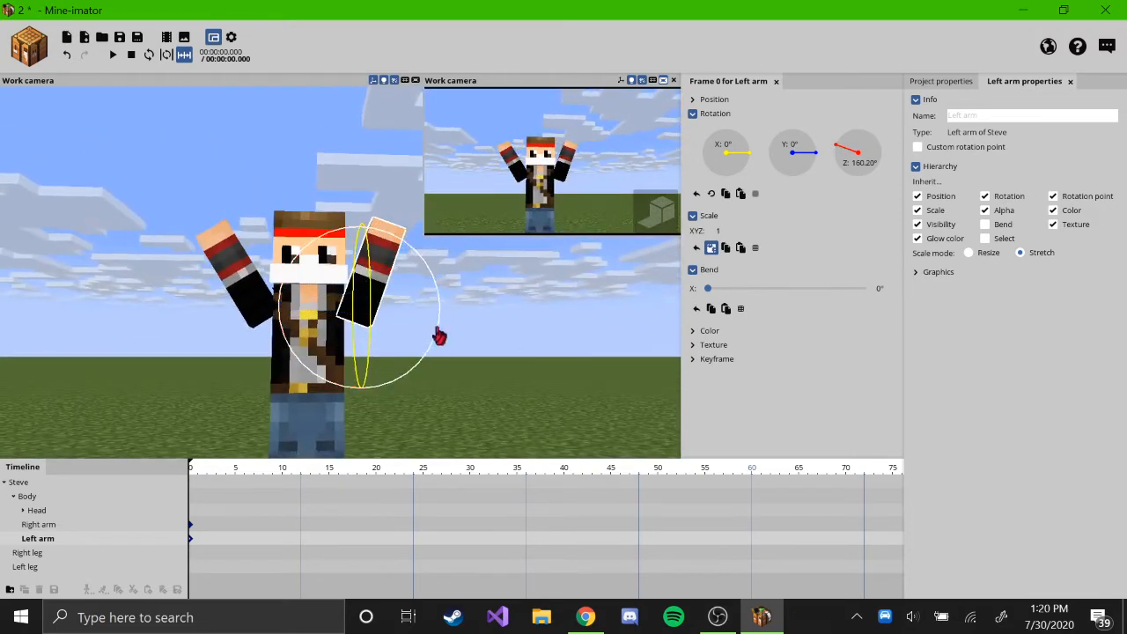
pyautogui.click(590, 333)
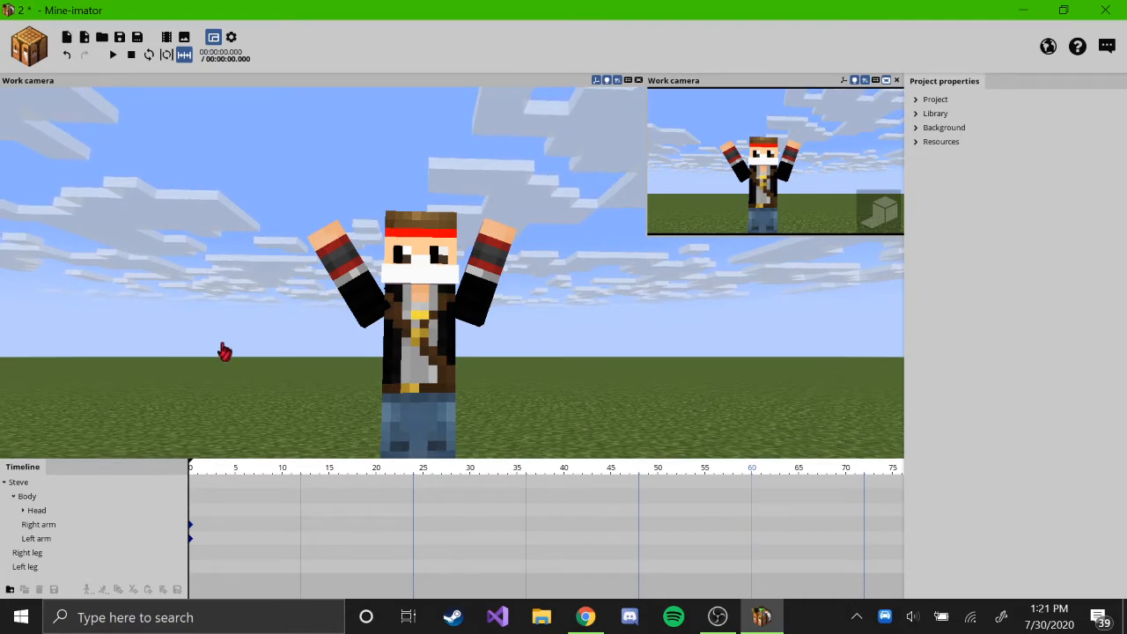
# - Collapse the Steve entry in the timeline and examine the posed character from a distance and close up
pyautogui.moveTo(606, 320); pyautogui.dragTo(665, 256)
pyautogui.scroll(-6, 631, 322)
pyautogui.scroll(5, 628, 318)
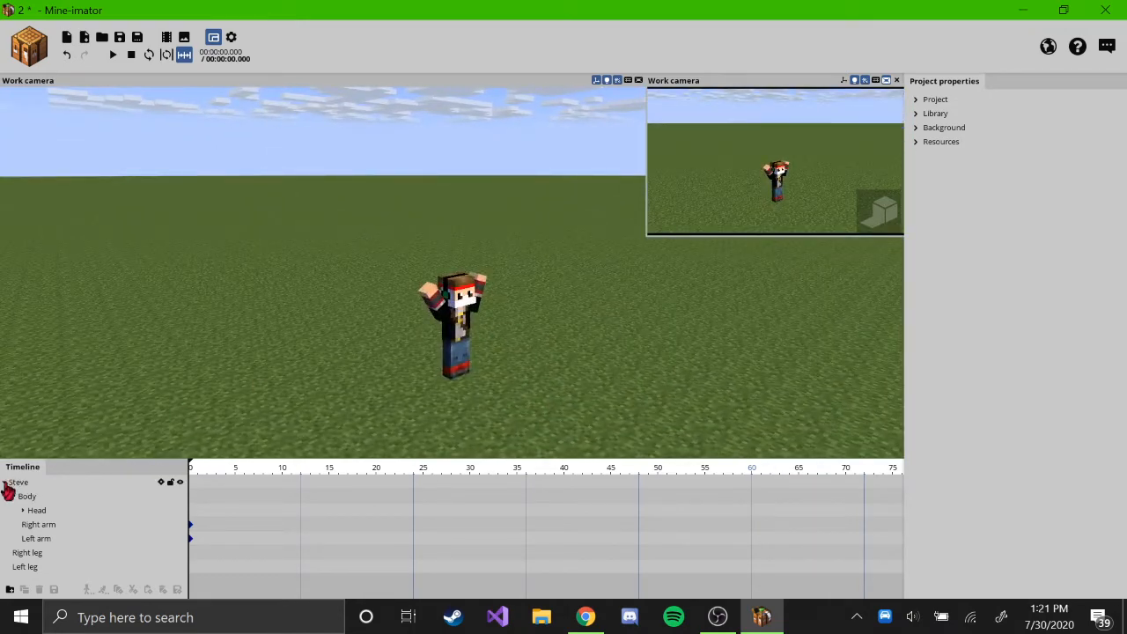
pyautogui.click(6, 483)
pyautogui.moveTo(653, 374); pyautogui.dragTo(656, 317)
pyautogui.scroll(5, 658, 366)
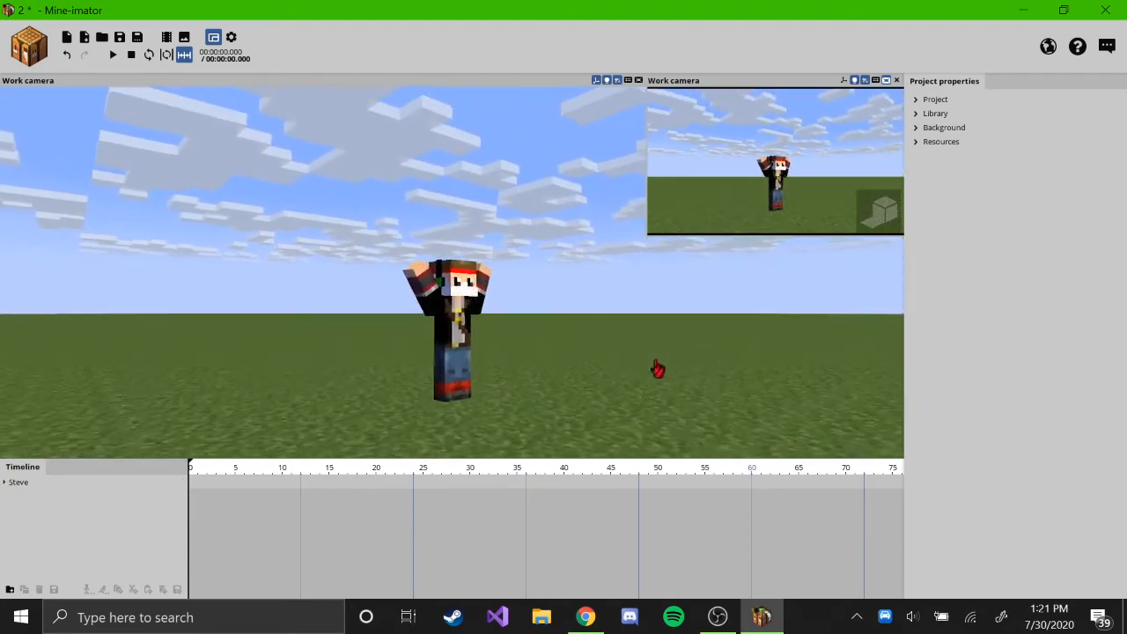
# - Switch the project's background to showing a custom image
pyautogui.click(915, 129)
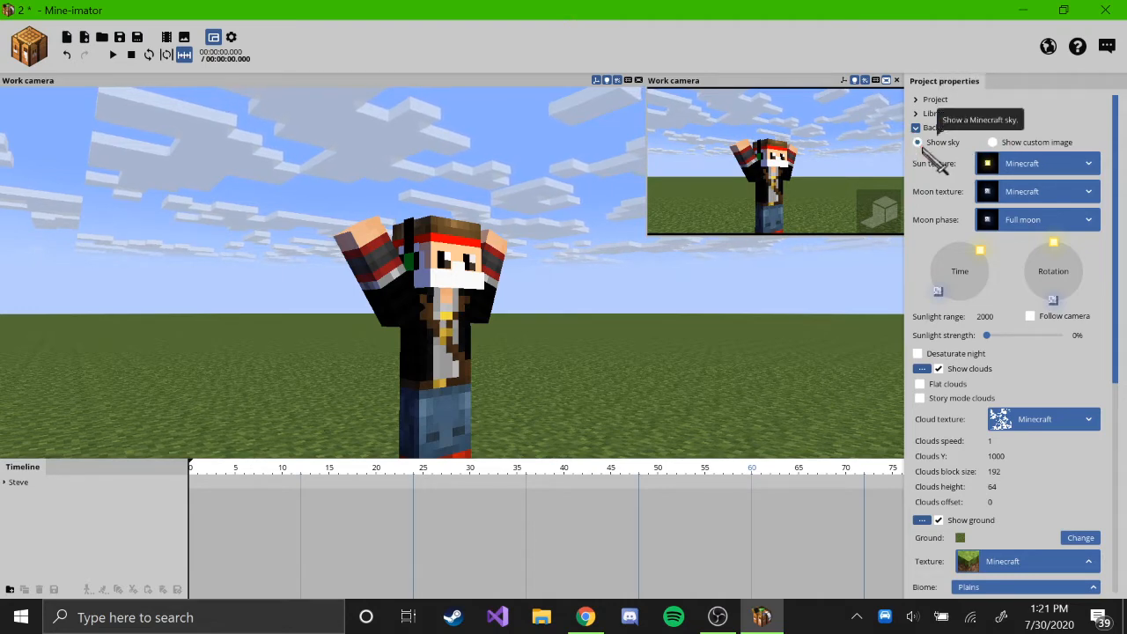
pyautogui.click(993, 143)
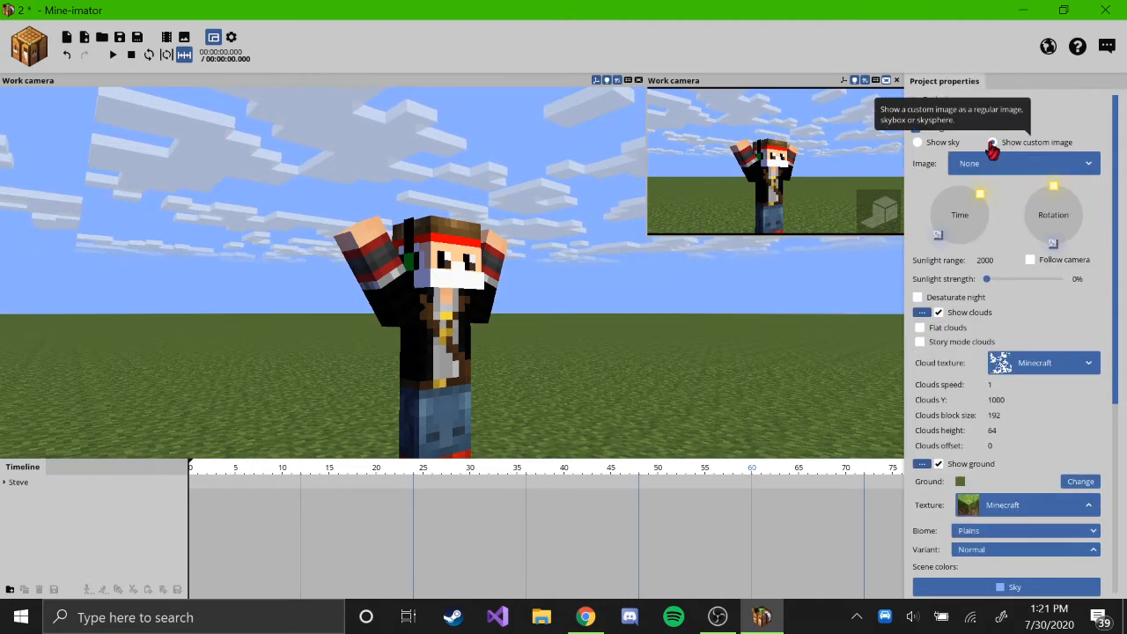
# - Switch the project's background back to showing the sky and view the character from a distance and close up
pyautogui.click(920, 143)
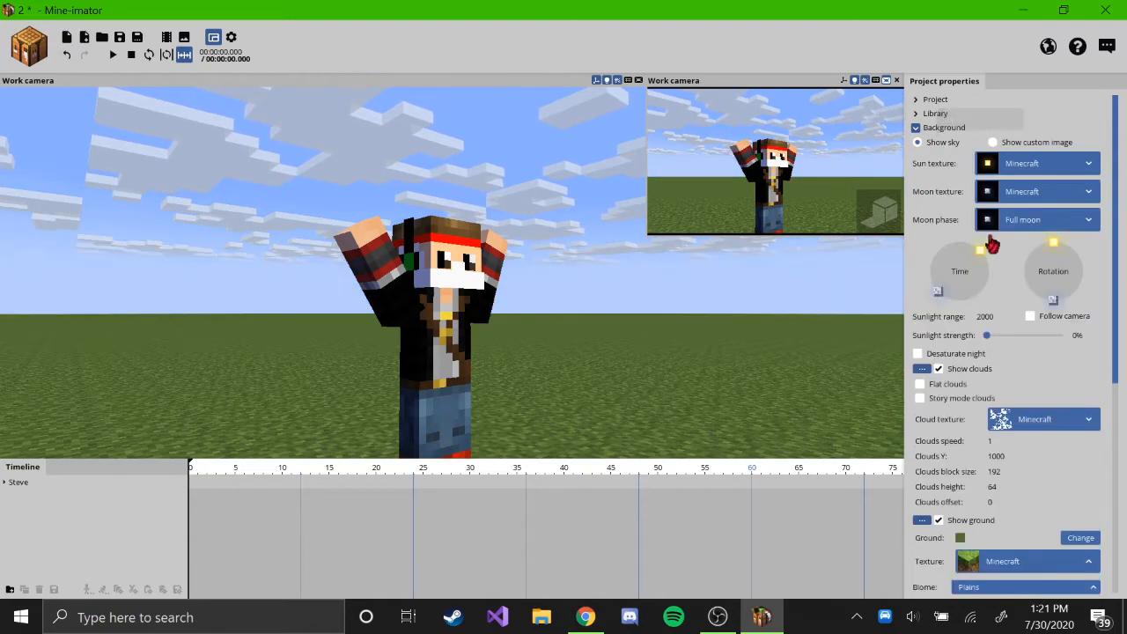
pyautogui.scroll(-4, 793, 388)
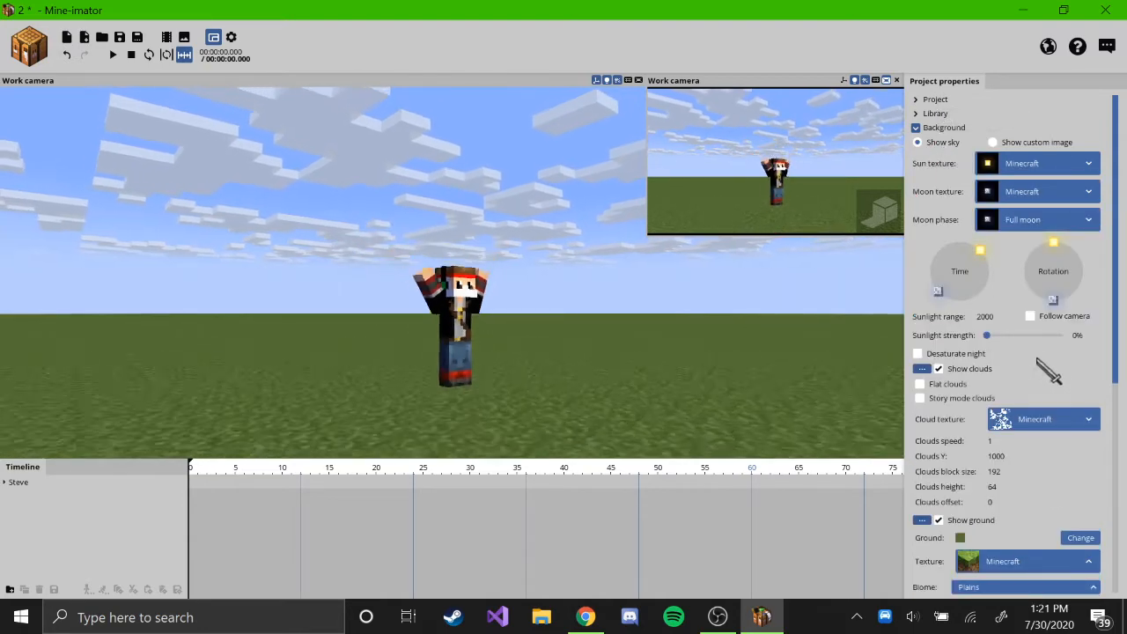
pyautogui.scroll(1, 759, 411)
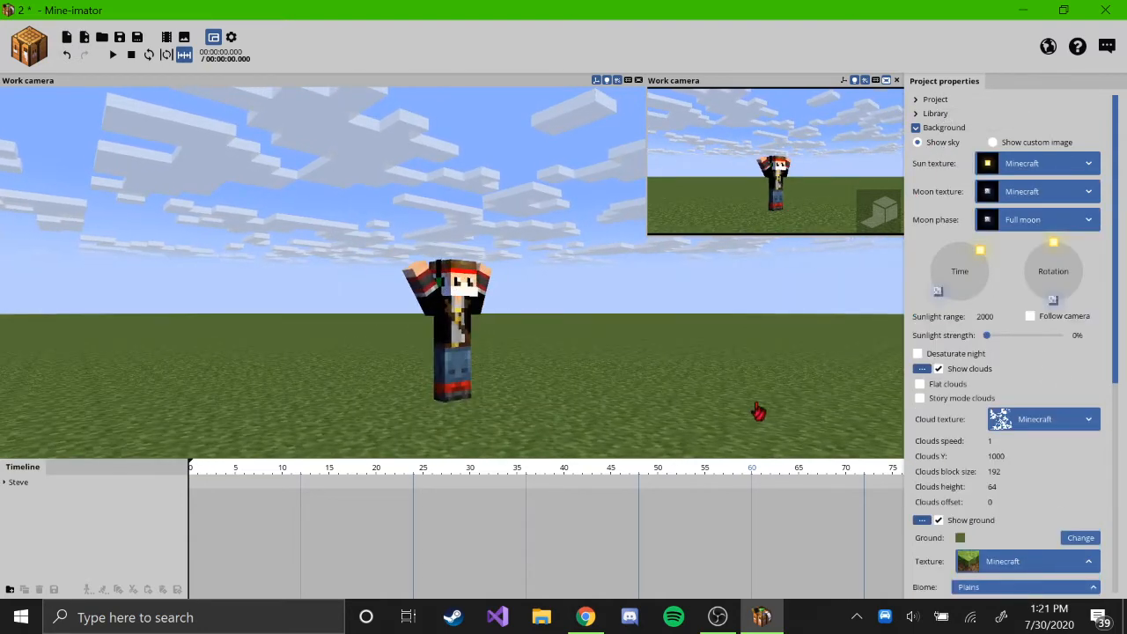
pyautogui.scroll(2, 759, 412)
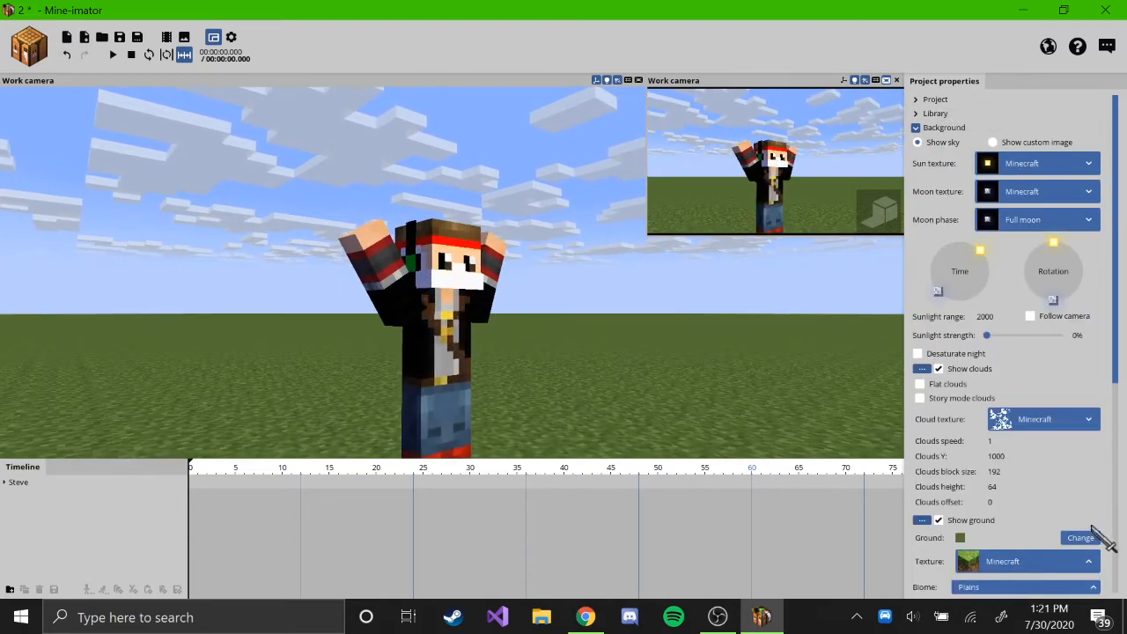
# - Change the ground block to the solid pink texture and confirm the choice
pyautogui.click(1080, 538)
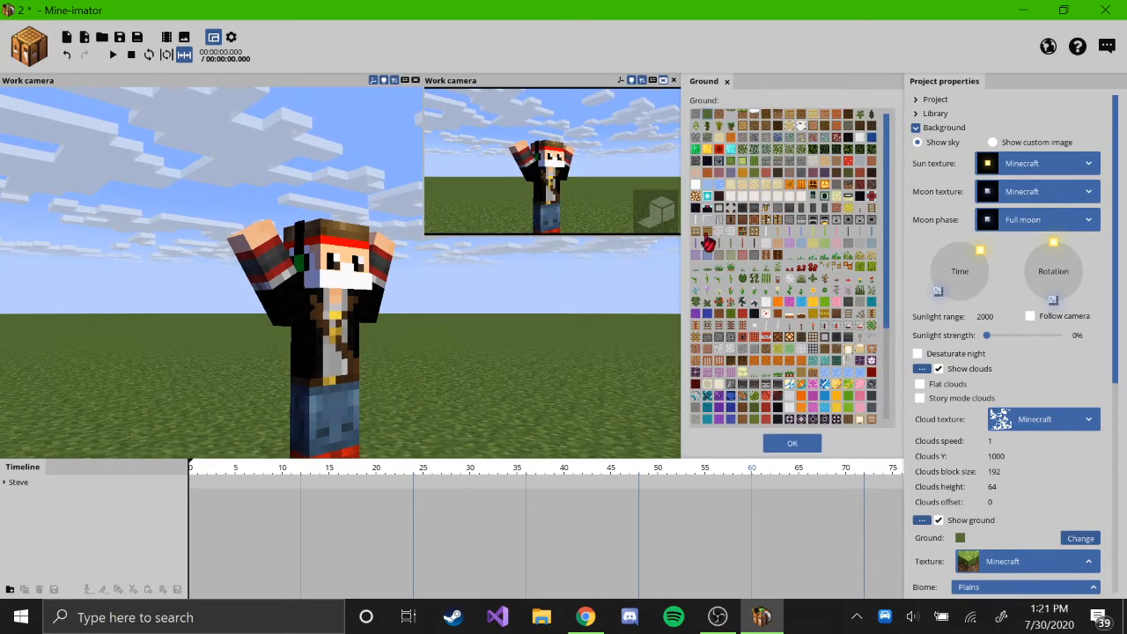
pyautogui.scroll(-5, 756, 241)
pyautogui.scroll(4, 771, 291)
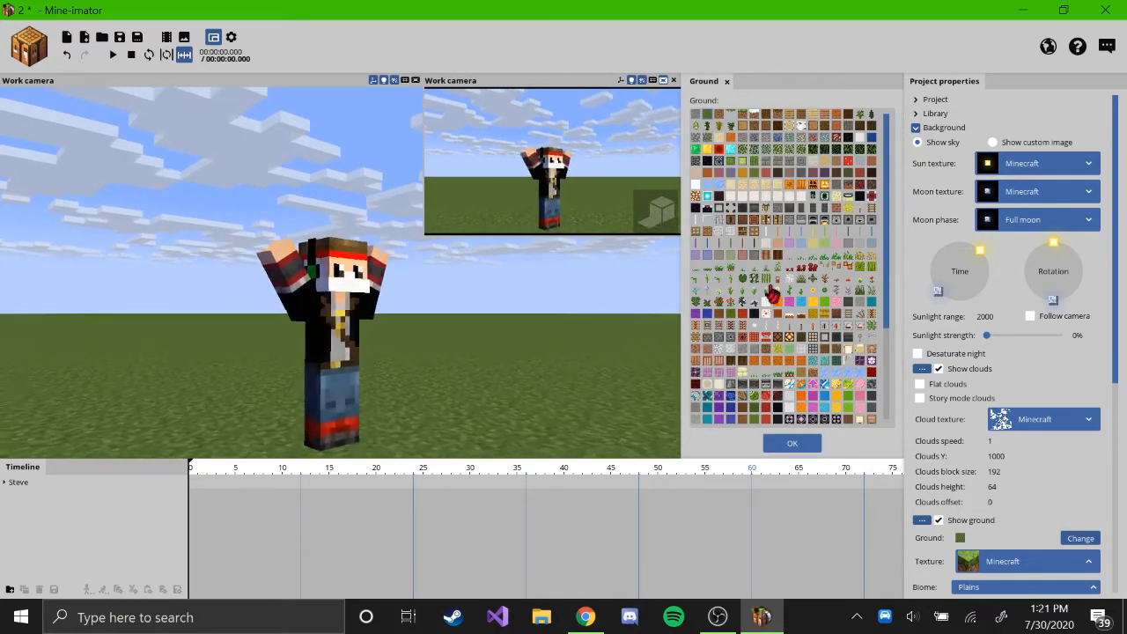
pyautogui.click(861, 407)
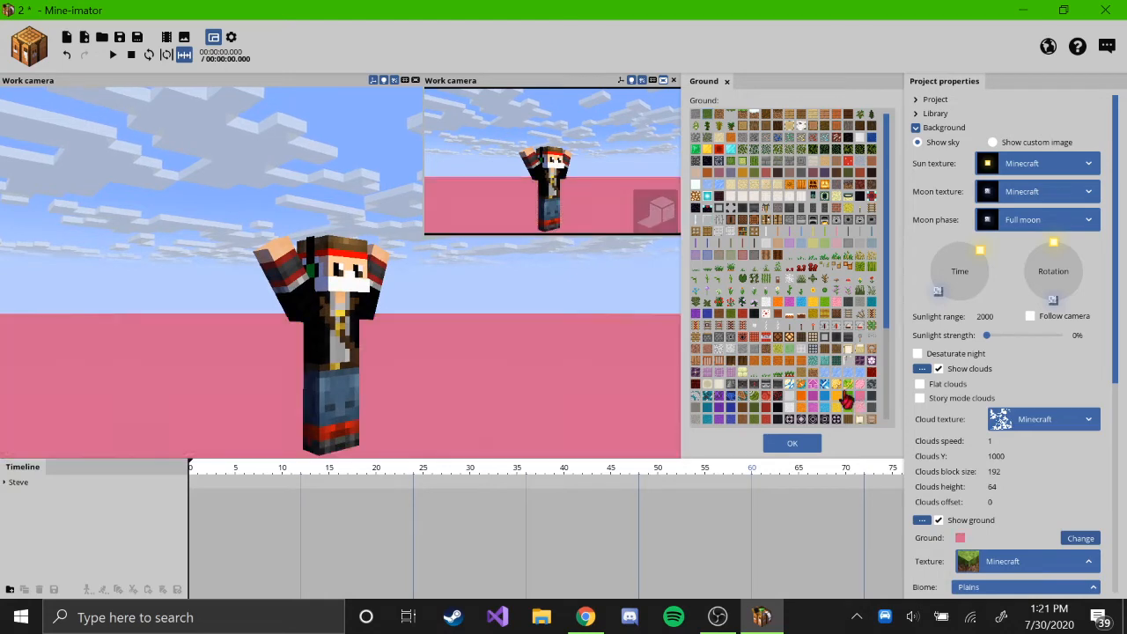
pyautogui.click(793, 445)
# - Try the scene without sky fog and without any fog, then turn both back on
pyautogui.scroll(-3, 974, 432)
pyautogui.scroll(3, 974, 432)
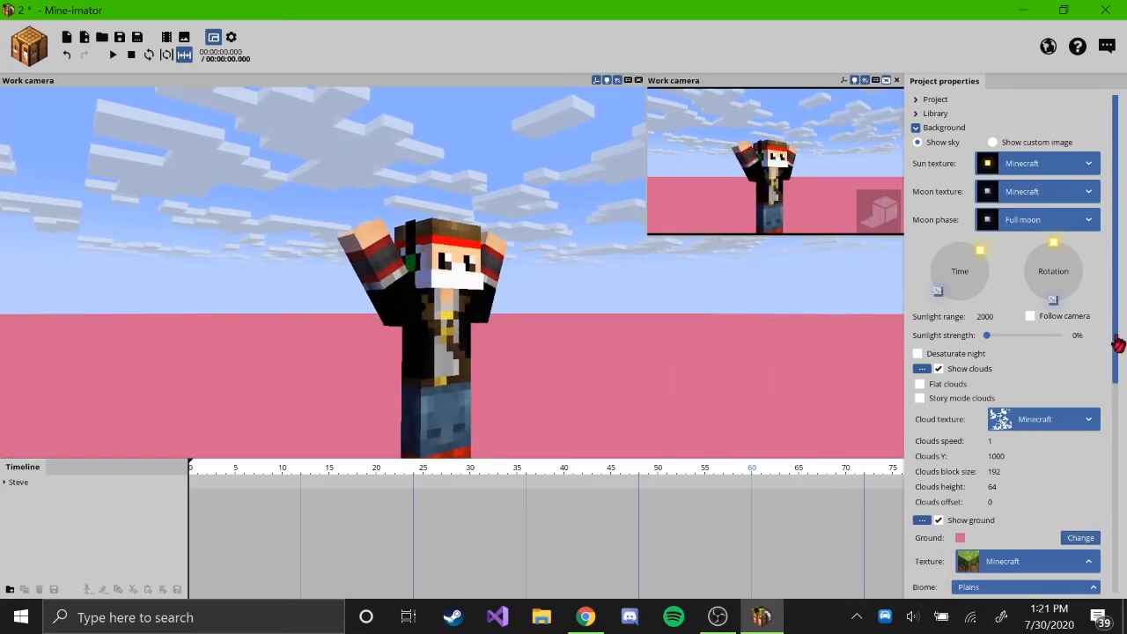
pyautogui.moveTo(1116, 343); pyautogui.dragTo(1077, 528)
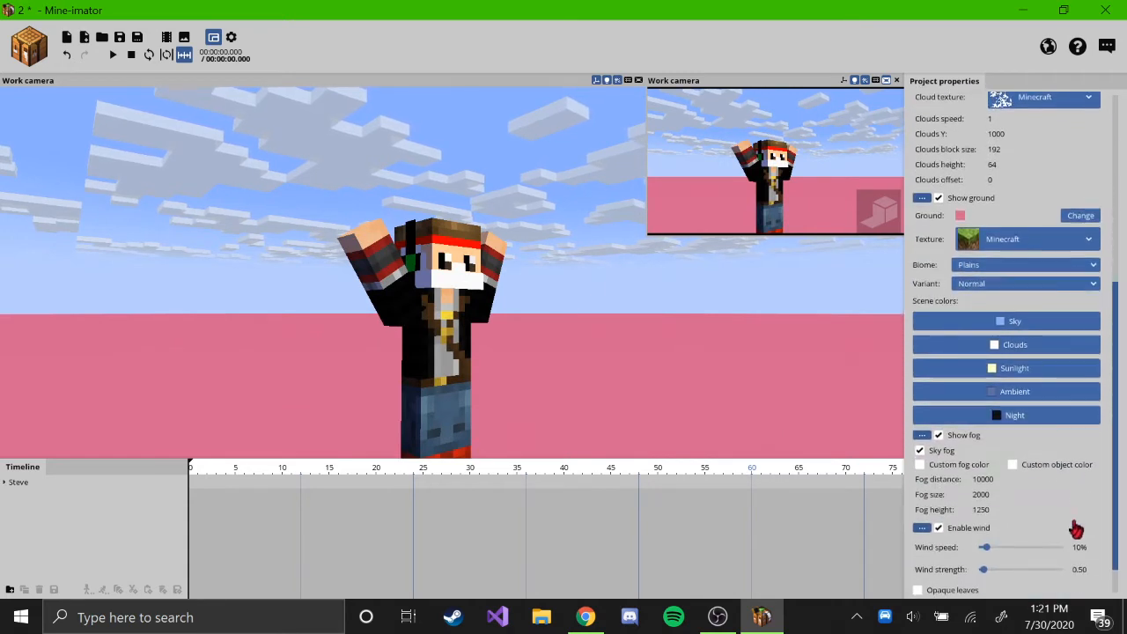
pyautogui.click(920, 448)
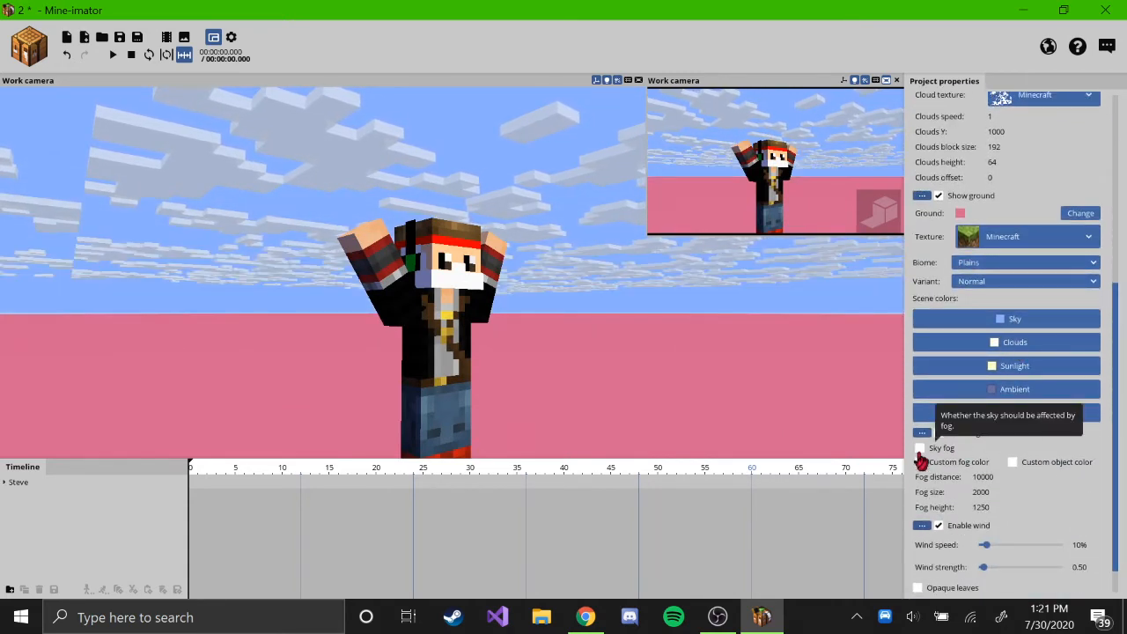
pyautogui.click(920, 450)
pyautogui.scroll(1, 943, 446)
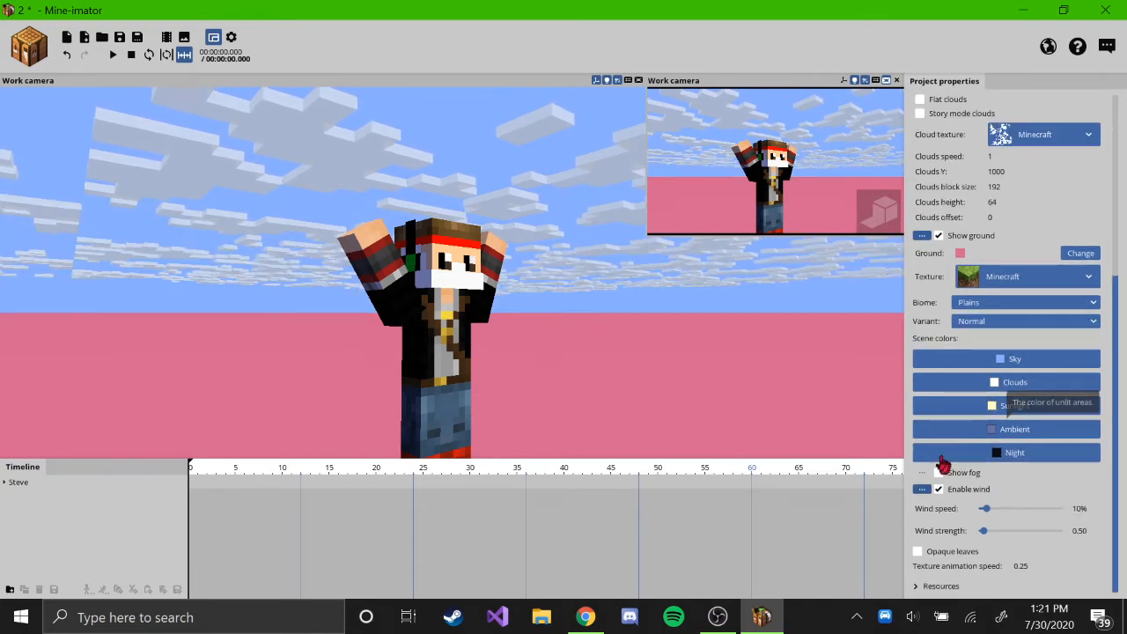
pyautogui.scroll(-1, 1056, 405)
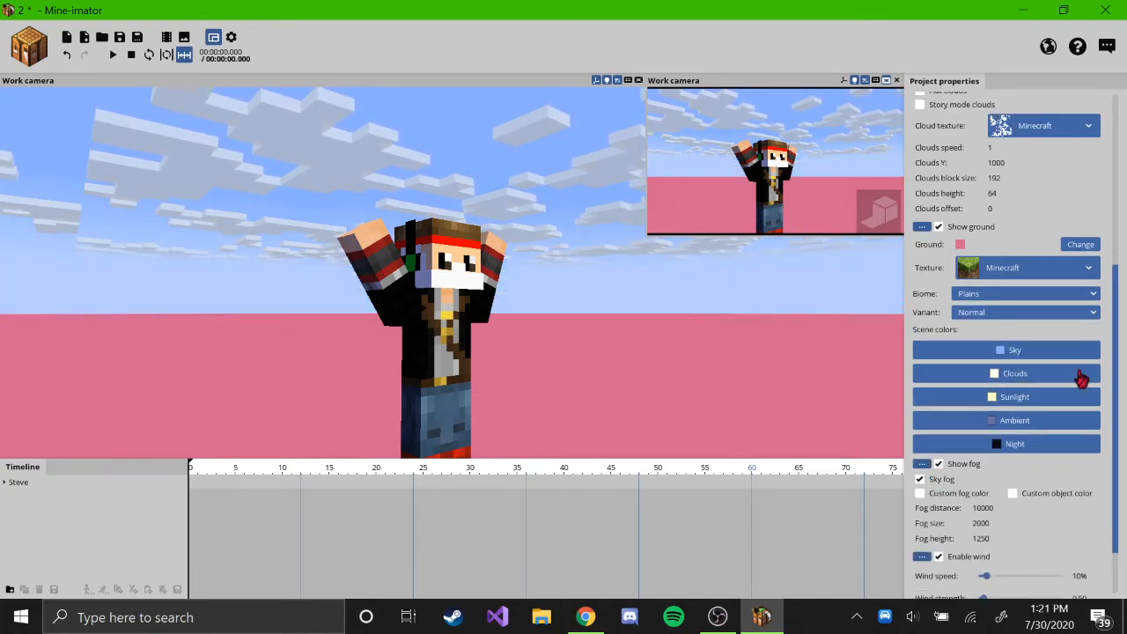
# - Set both the sky color and the clouds color of the scene to white (FFFFFF)
pyautogui.click(1048, 357)
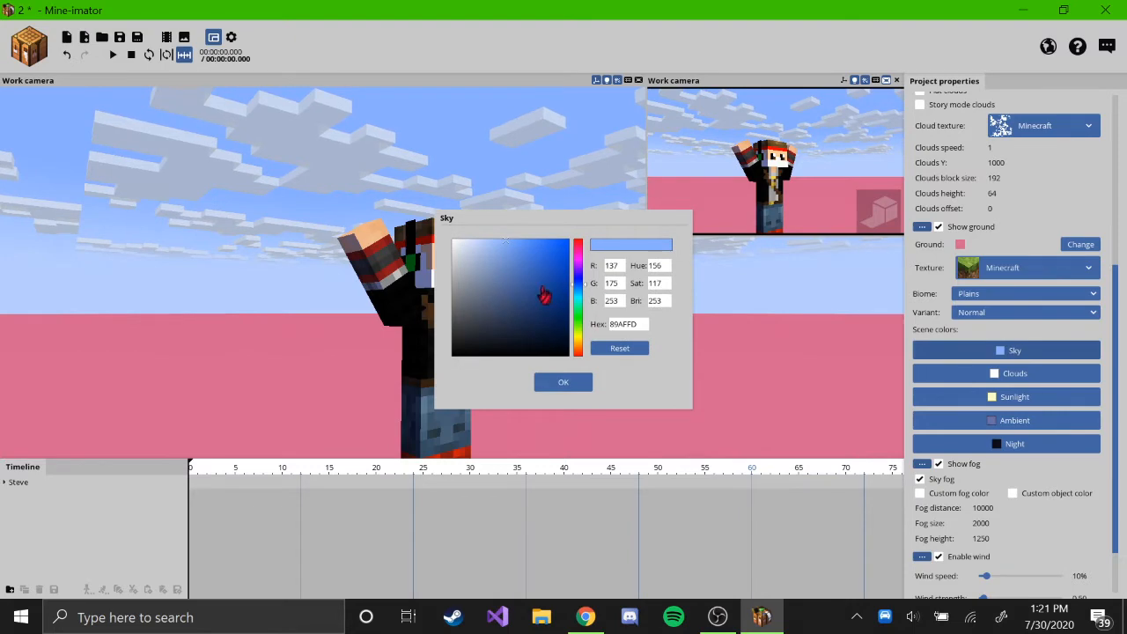
pyautogui.moveTo(543, 295); pyautogui.dragTo(433, 222)
pyautogui.click(568, 386)
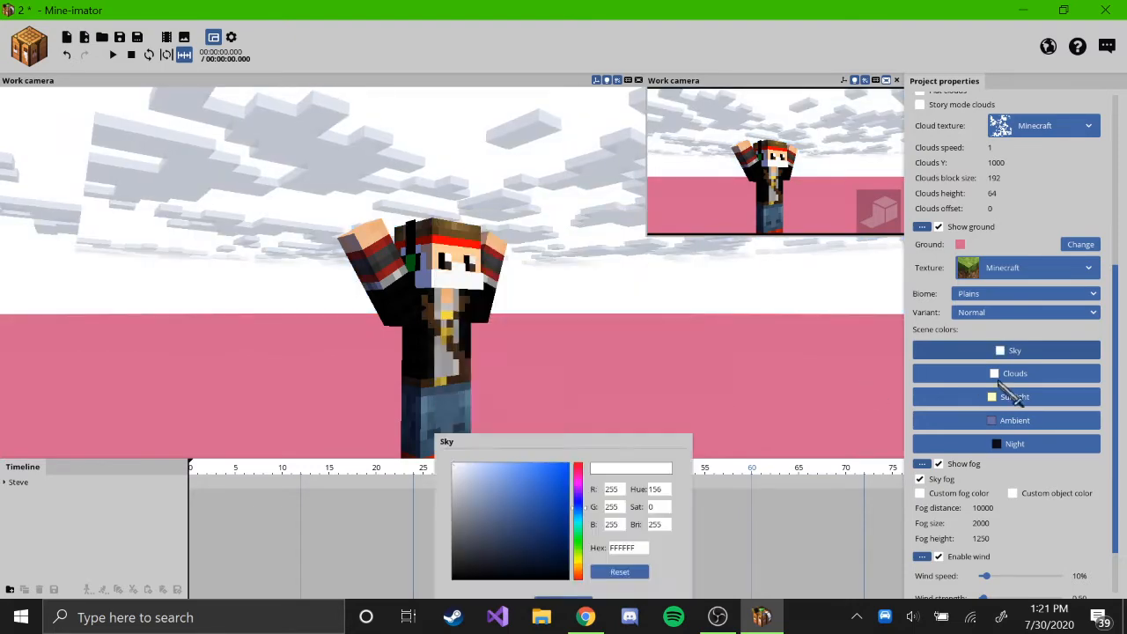
pyautogui.click(1002, 378)
pyautogui.moveTo(483, 295); pyautogui.dragTo(404, 196)
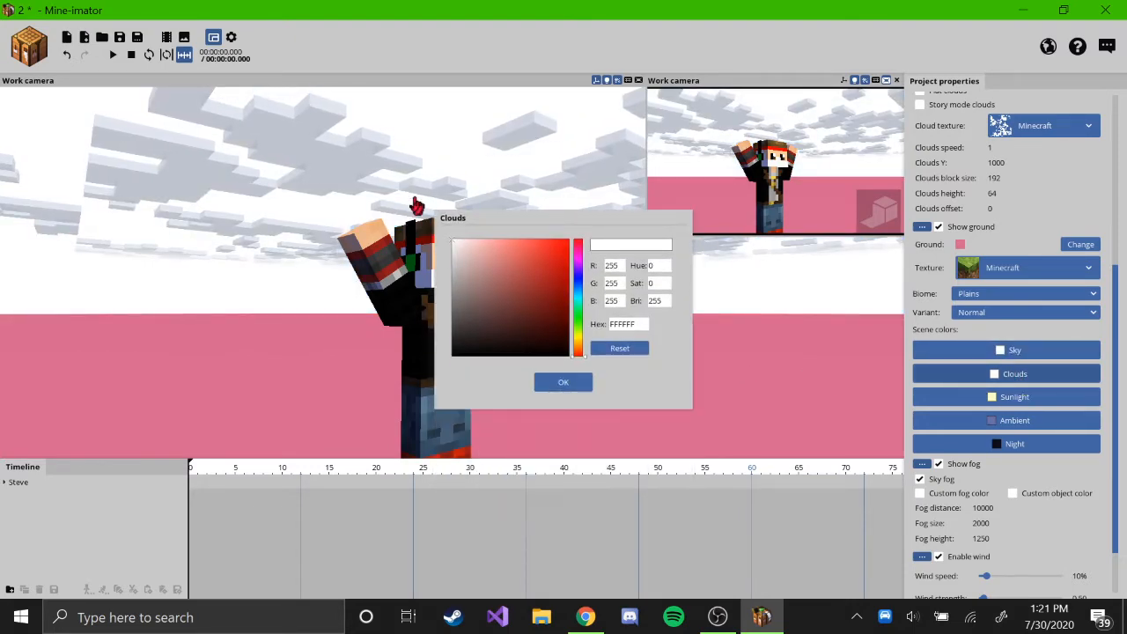
pyautogui.click(584, 388)
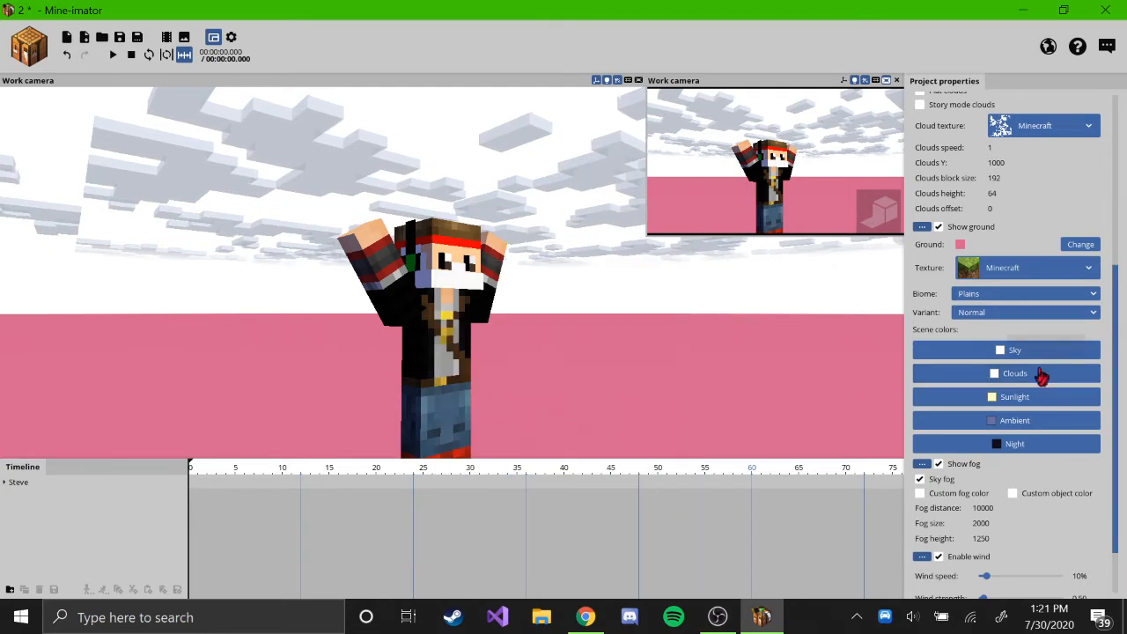
# - Expand the project's Resources section and examine the resources it lists
pyautogui.moveTo(1118, 322); pyautogui.dragTo(1119, 401)
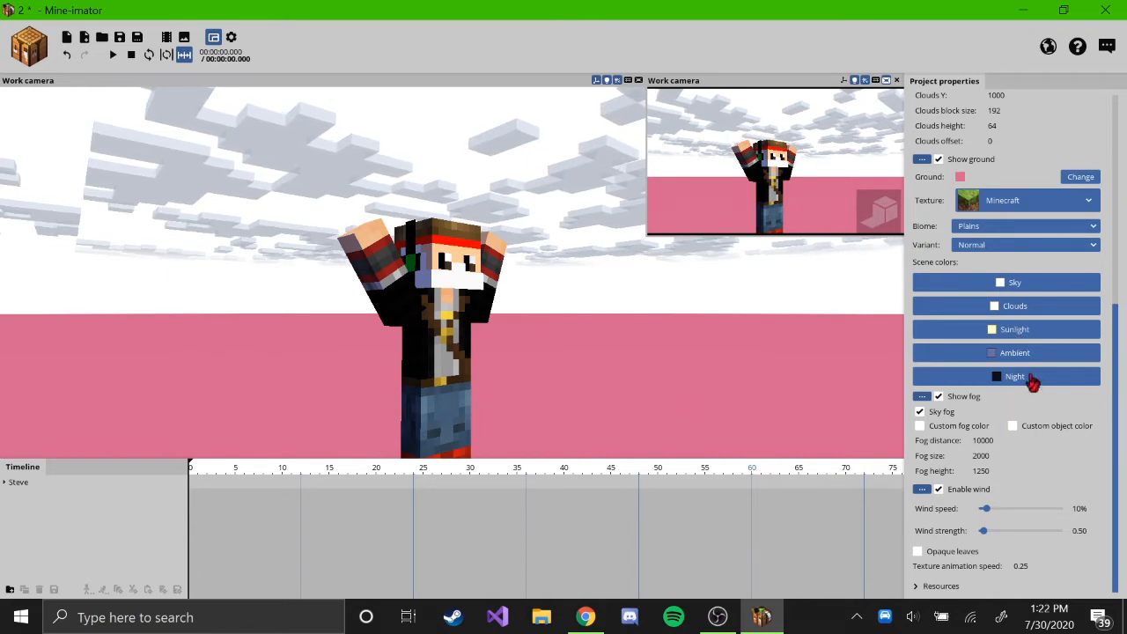
pyautogui.click(916, 587)
pyautogui.scroll(-4, 991, 504)
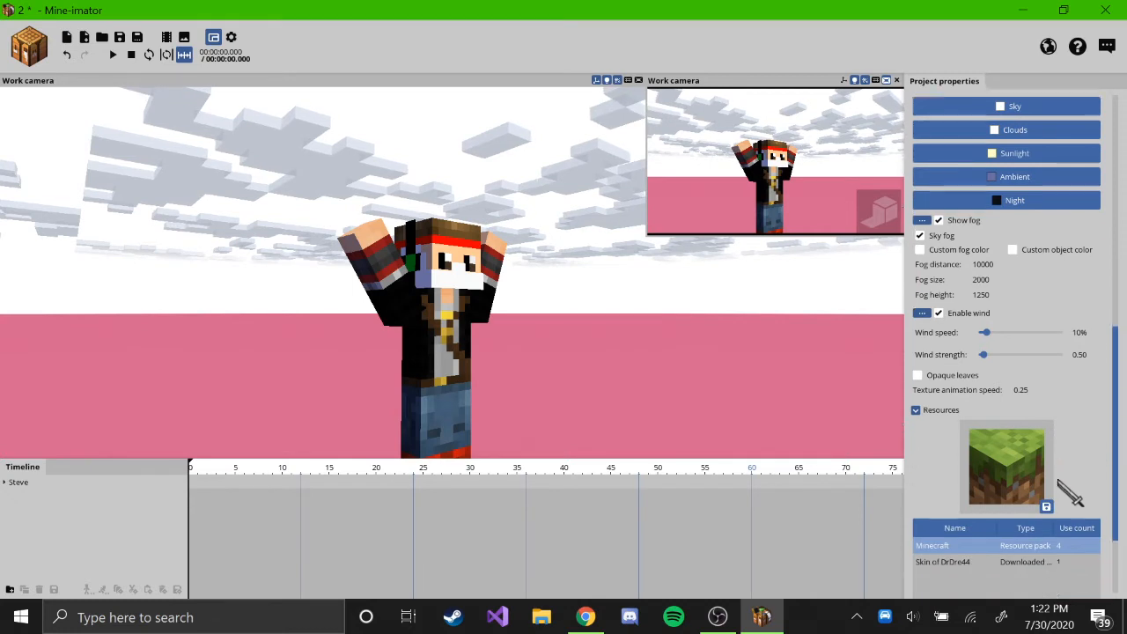
pyautogui.scroll(-2, 1057, 475)
pyautogui.moveTo(1118, 428); pyautogui.dragTo(1111, 230)
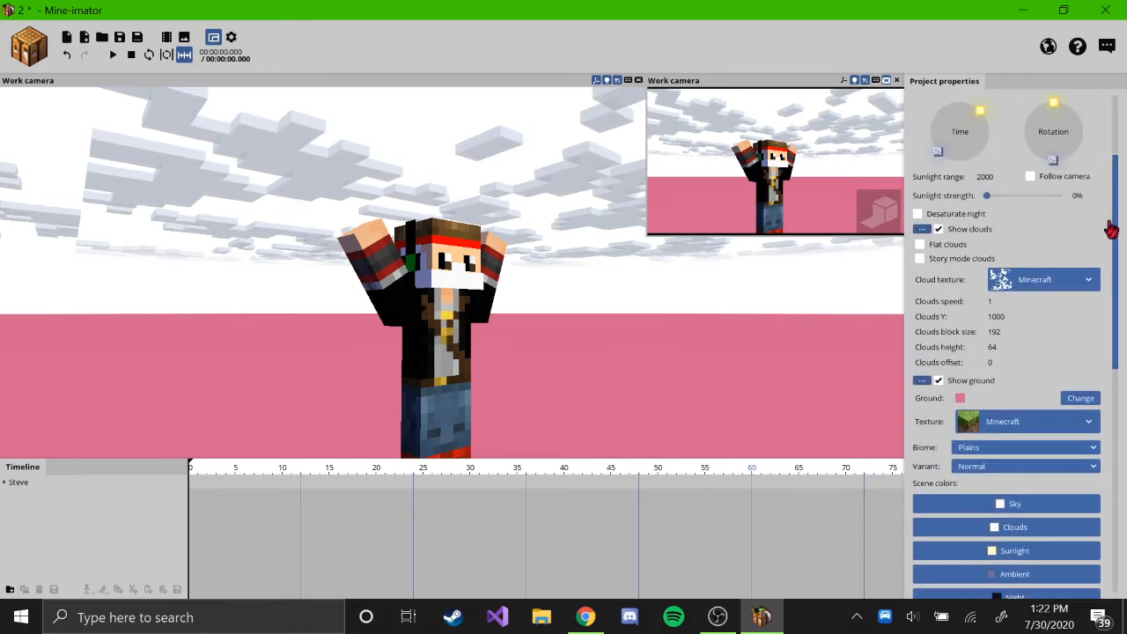
# - Leave the cloud texture on Minecraft and enable flat clouds for the background
pyautogui.click(1051, 282)
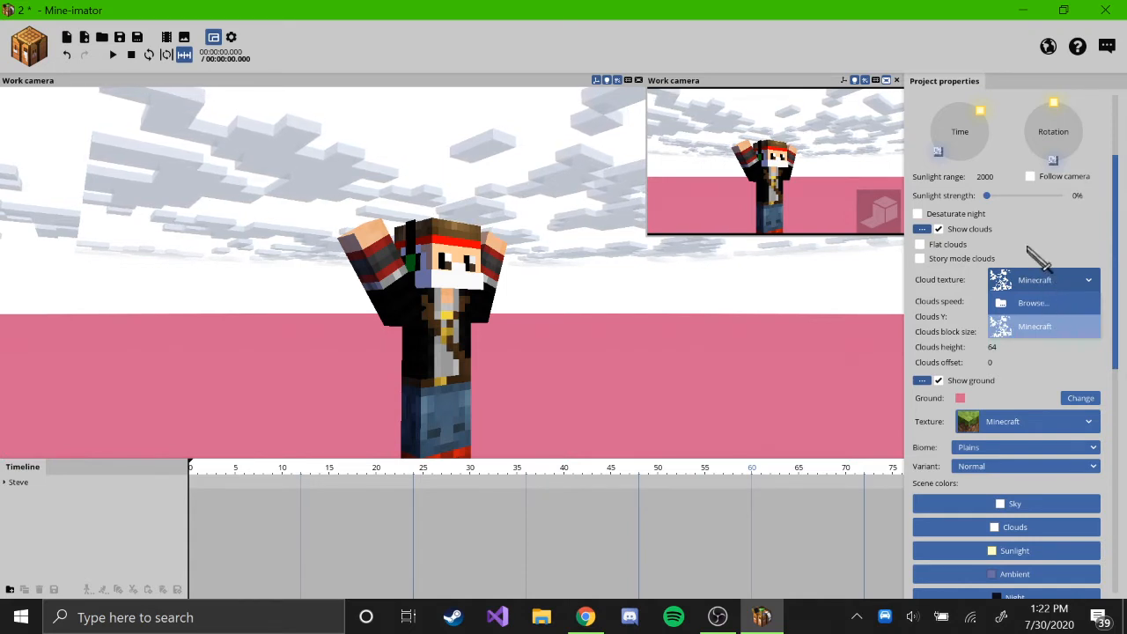
pyautogui.click(950, 251)
pyautogui.click(921, 245)
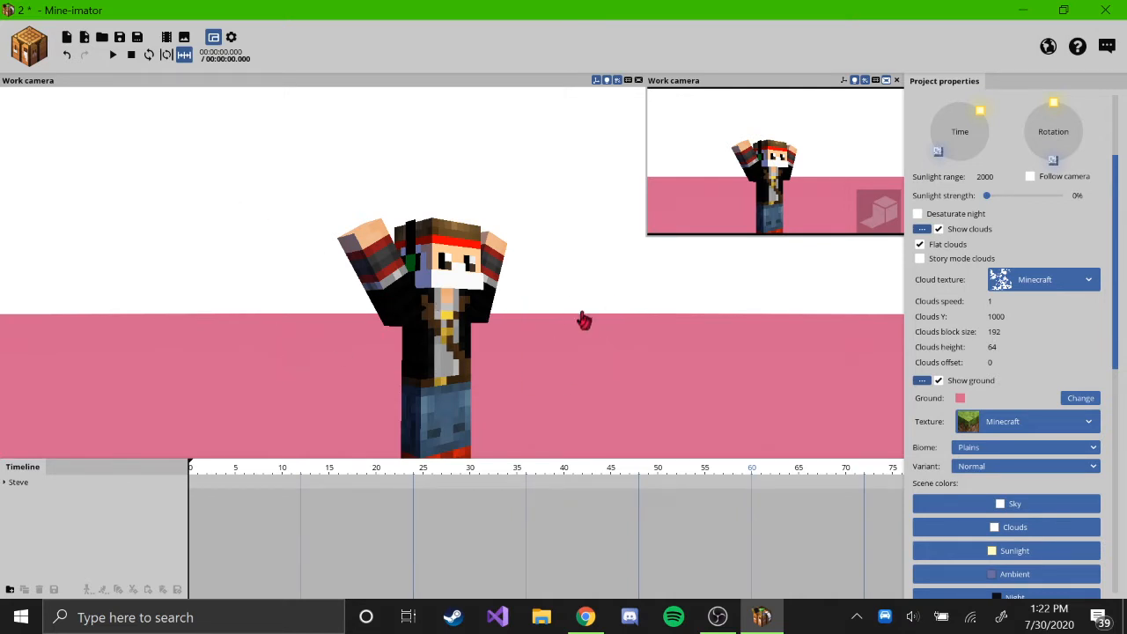
# - Create a camera in the scene
pyautogui.click(30, 48)
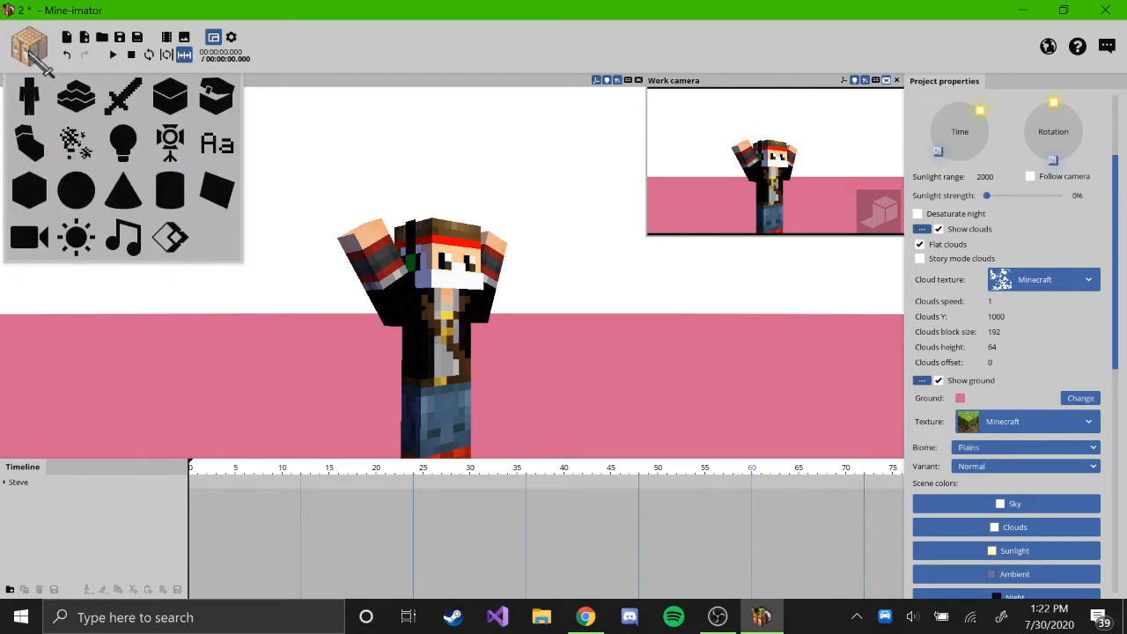
pyautogui.click(29, 238)
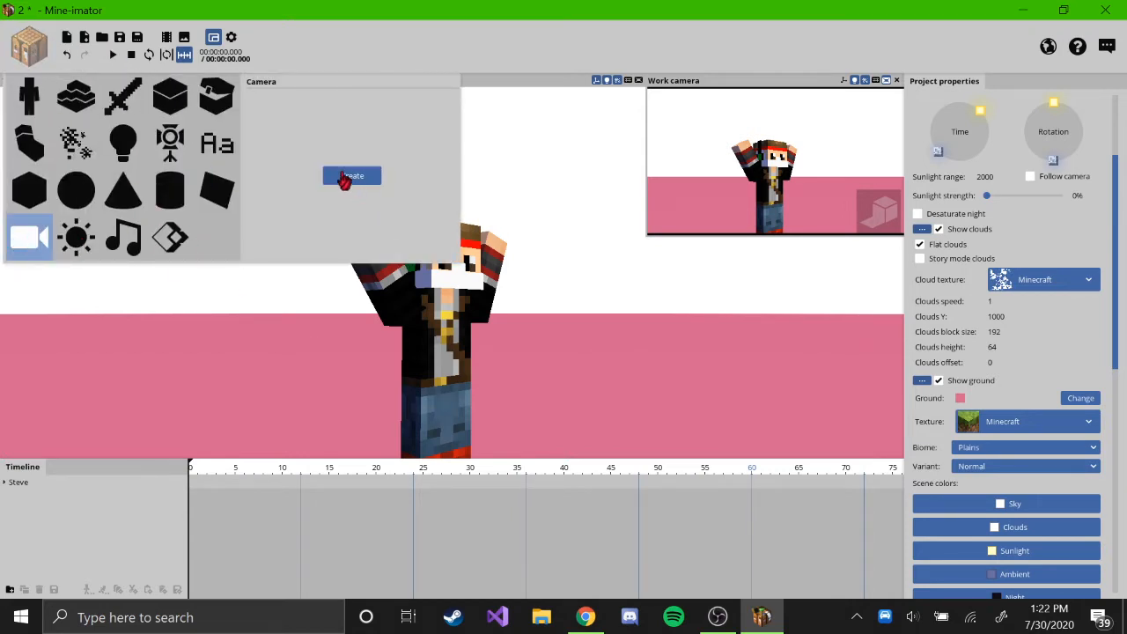
pyautogui.click(348, 177)
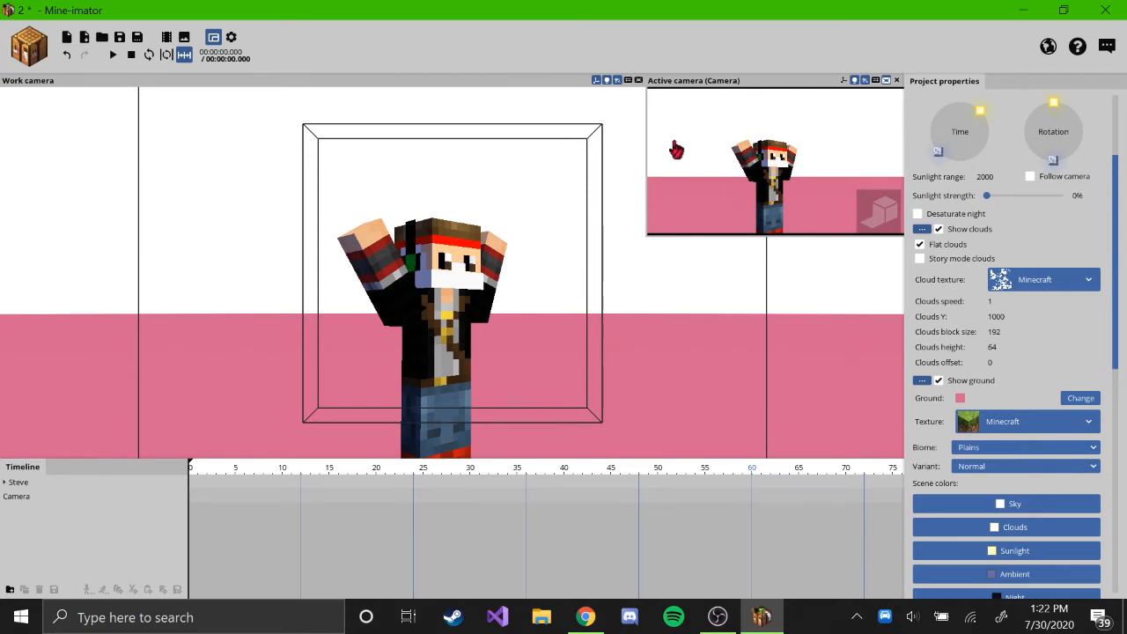
# - Select the camera, turn it to about 140.63° around Y, and move it closer to the character at X -28.71, Z 64.47
pyautogui.scroll(-5, 784, 329)
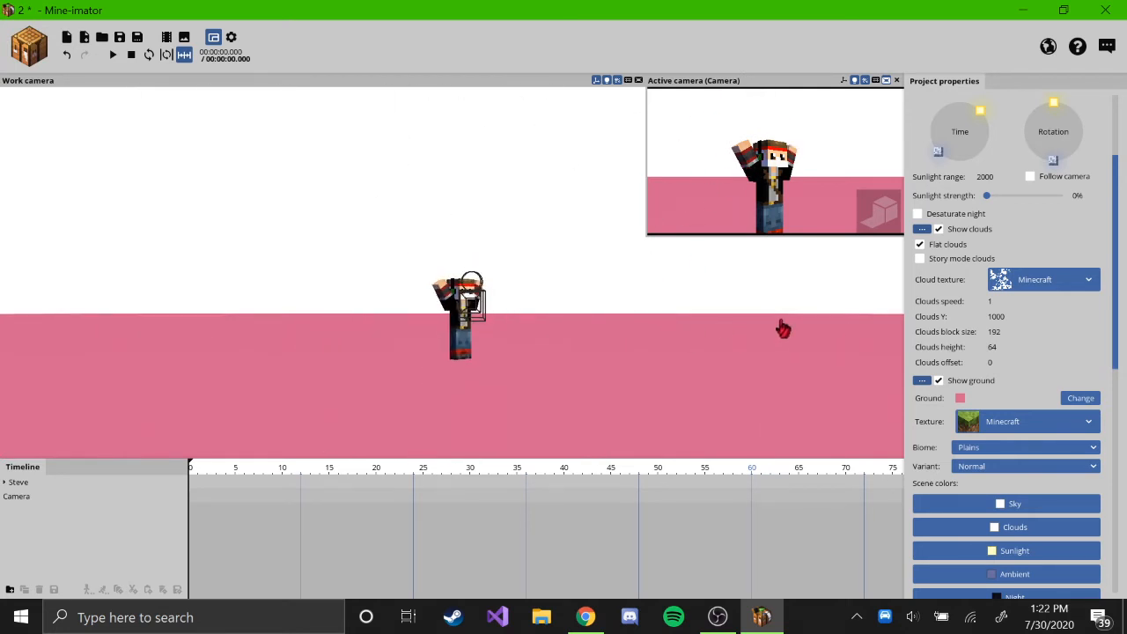
pyautogui.scroll(3, 636, 333)
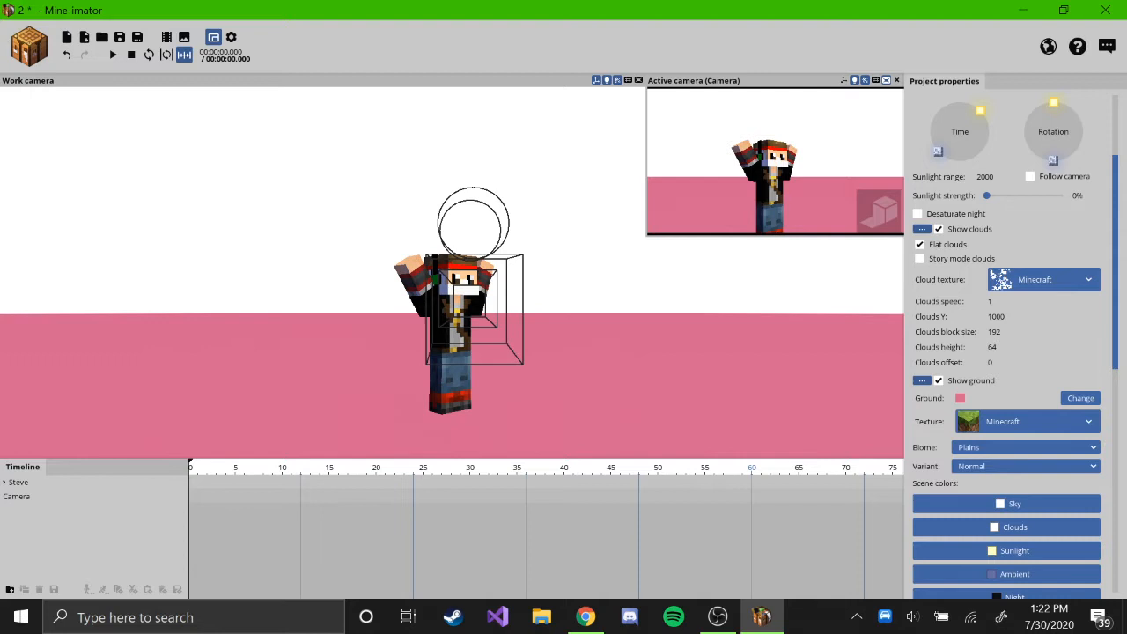
pyautogui.moveTo(443, 323); pyautogui.dragTo(389, 322)
pyautogui.click(302, 318)
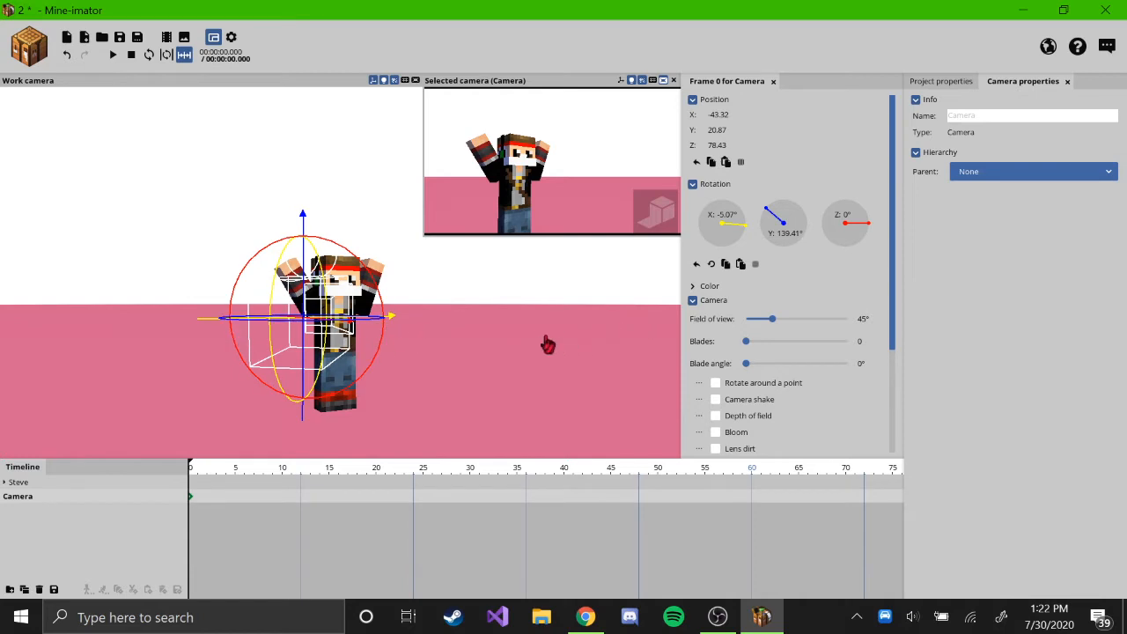
pyautogui.moveTo(482, 296); pyautogui.dragTo(273, 325)
pyautogui.moveTo(519, 352); pyautogui.dragTo(450, 363)
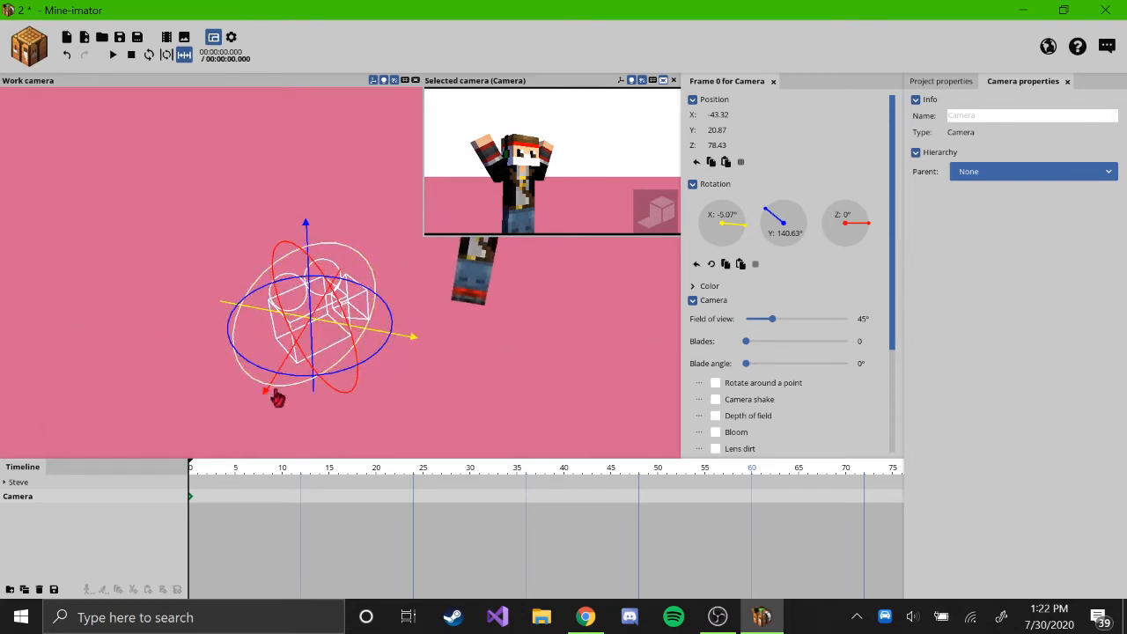
pyautogui.moveTo(268, 399); pyautogui.dragTo(387, 328)
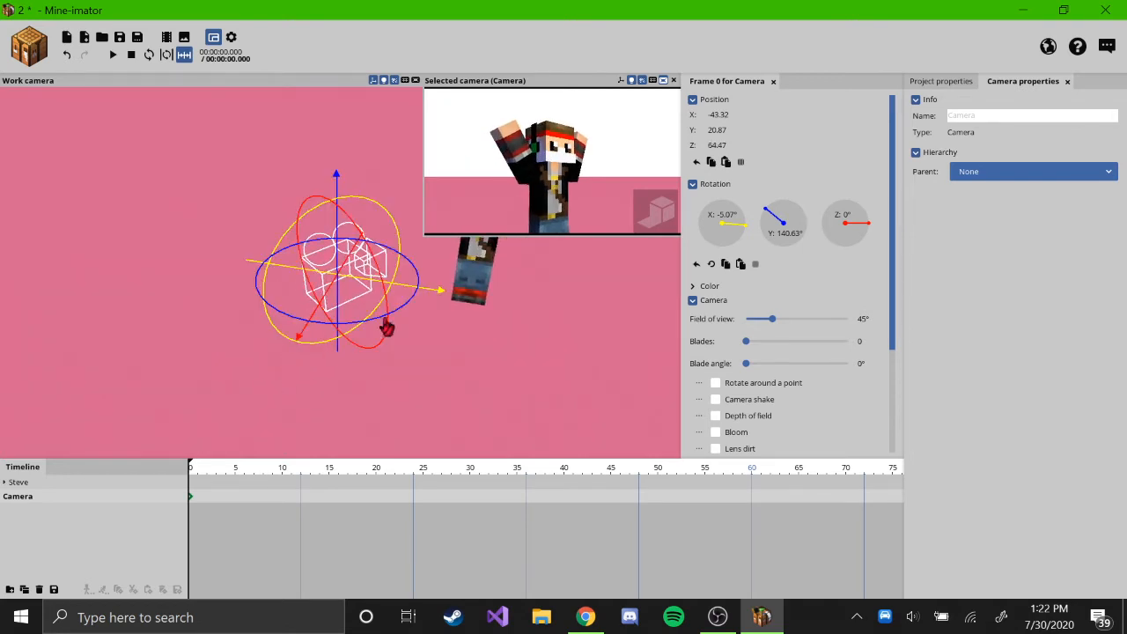
pyautogui.moveTo(443, 305); pyautogui.dragTo(523, 317)
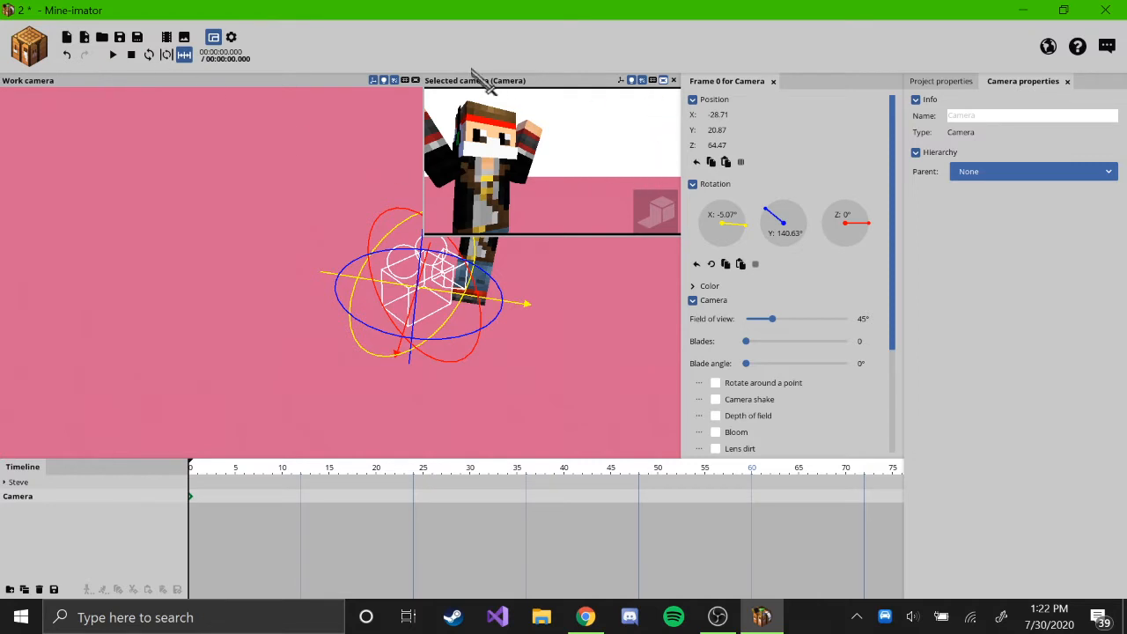
# - Export the camera view as an HD 720p image with the background removed, saving it as 2.png in the Thumbnails folder
pyautogui.click(185, 39)
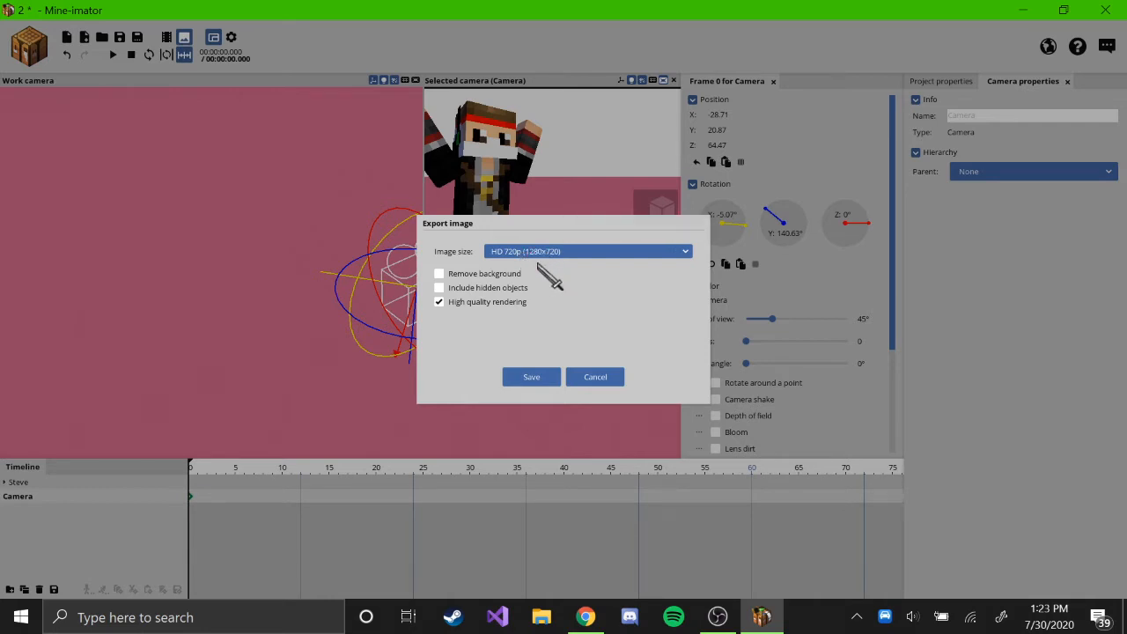
pyautogui.click(500, 277)
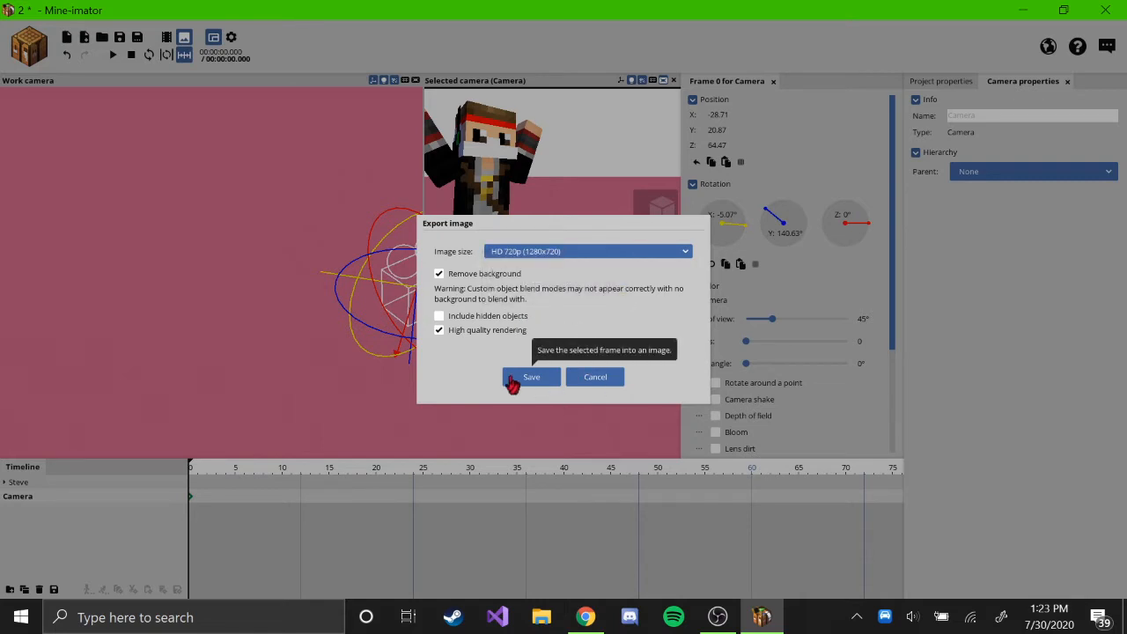
pyautogui.click(509, 379)
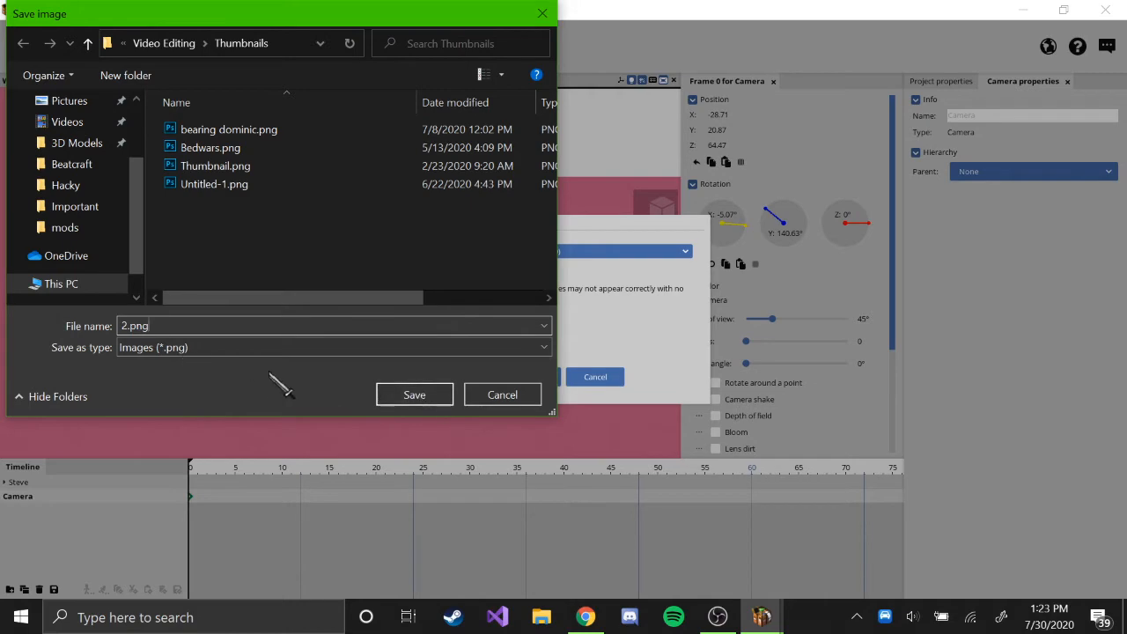
pyautogui.click(420, 394)
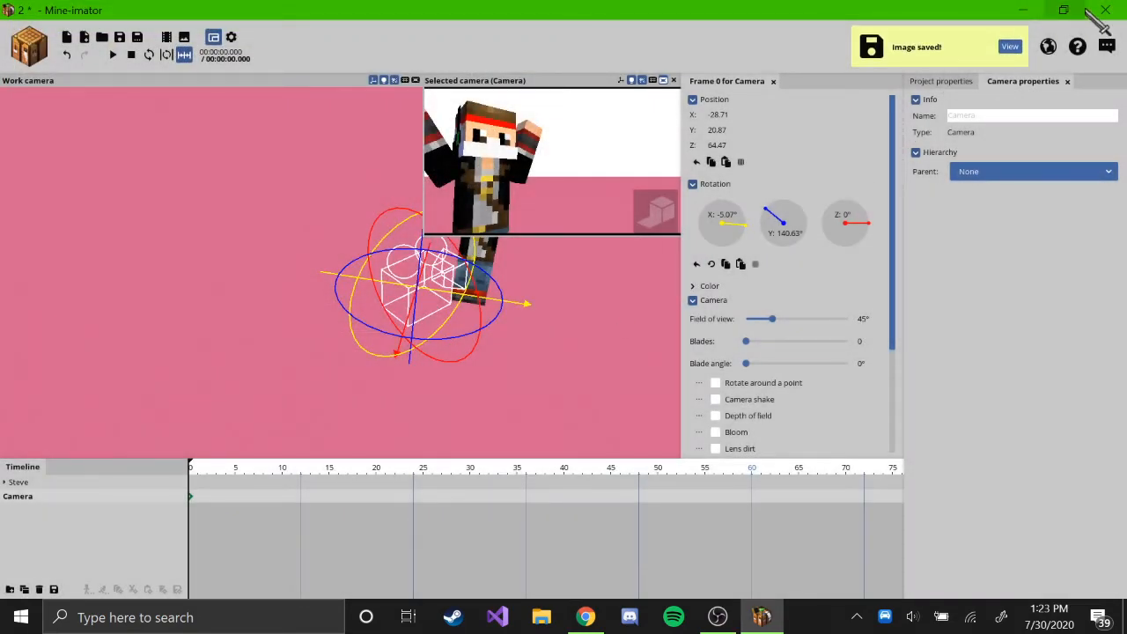
# - Quit Mine-imator, saving the changes made in project 2
pyautogui.click(1107, 10)
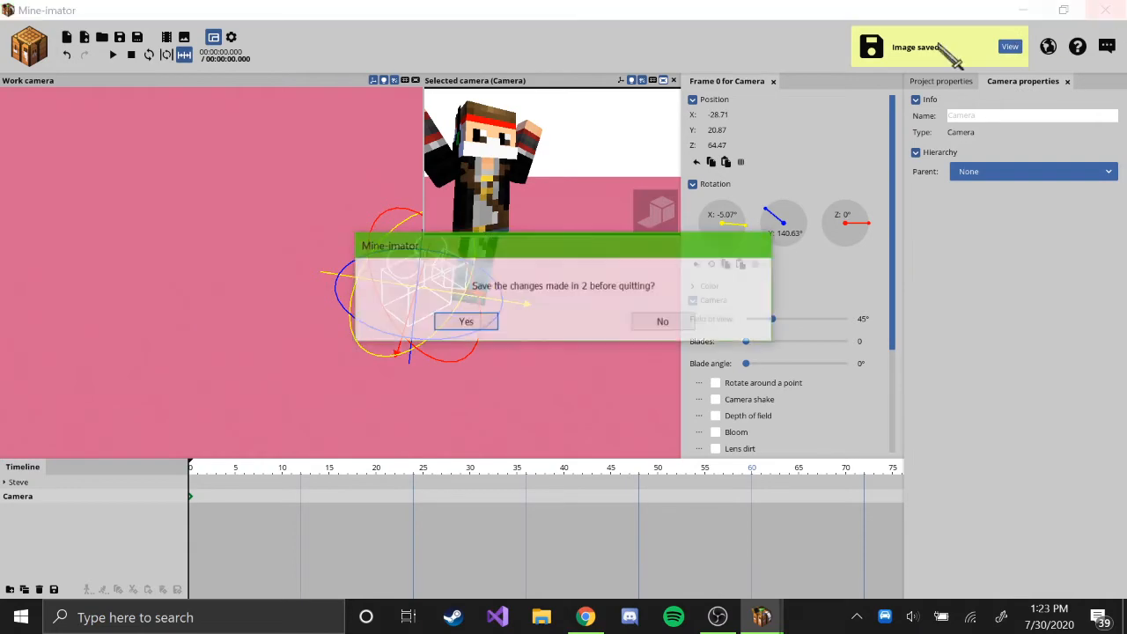
pyautogui.click(471, 322)
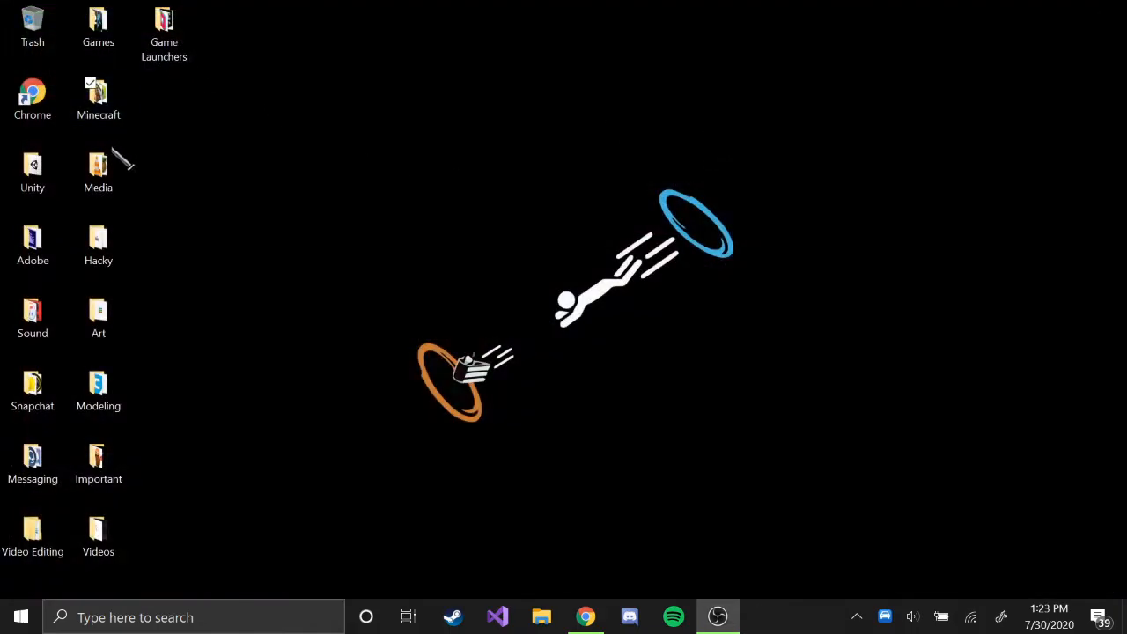
# - Open 2.png from the Thumbnails folder inside Video Editing in Photoshop and close the folder window
pyautogui.click(40, 533)
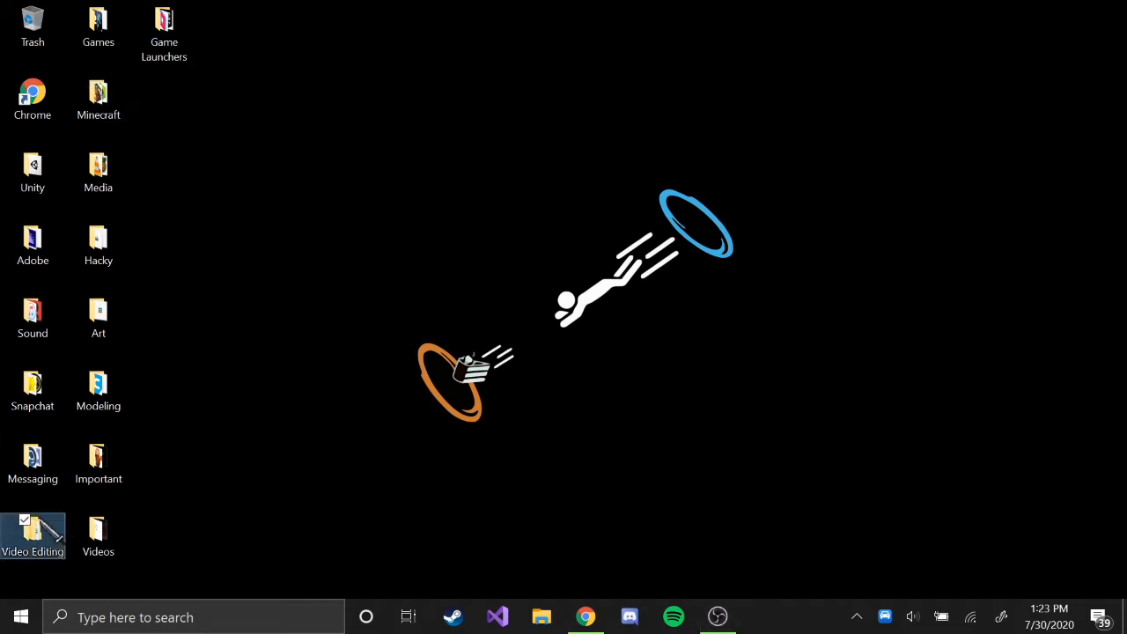
pyautogui.press('Return')
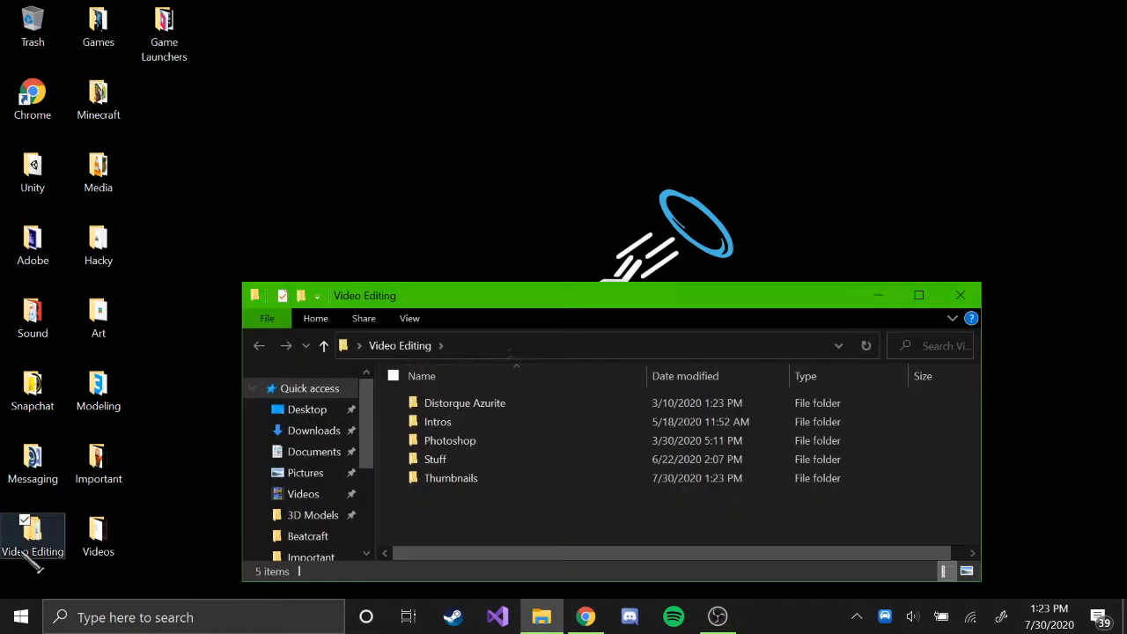
pyautogui.doubleClick(502, 483)
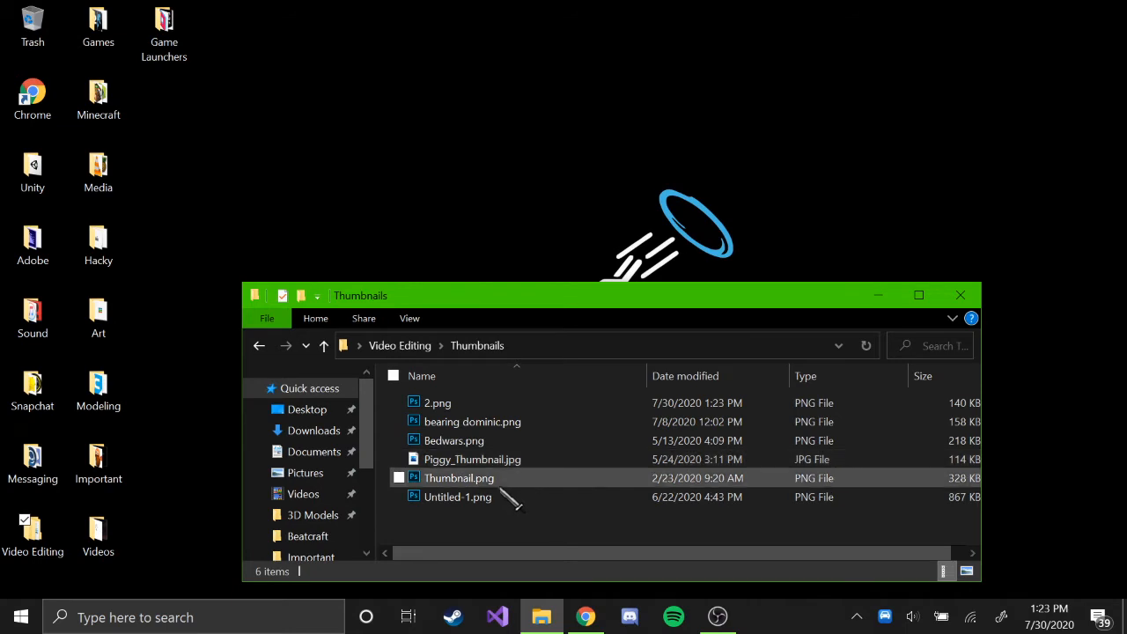
pyautogui.click(480, 404)
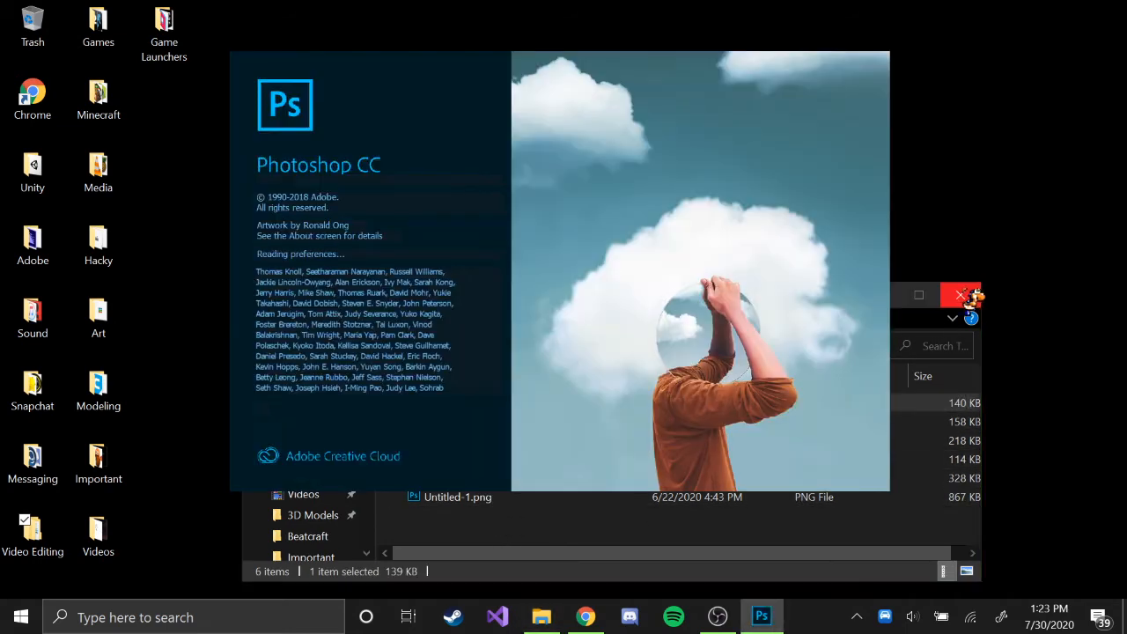
pyautogui.click(960, 295)
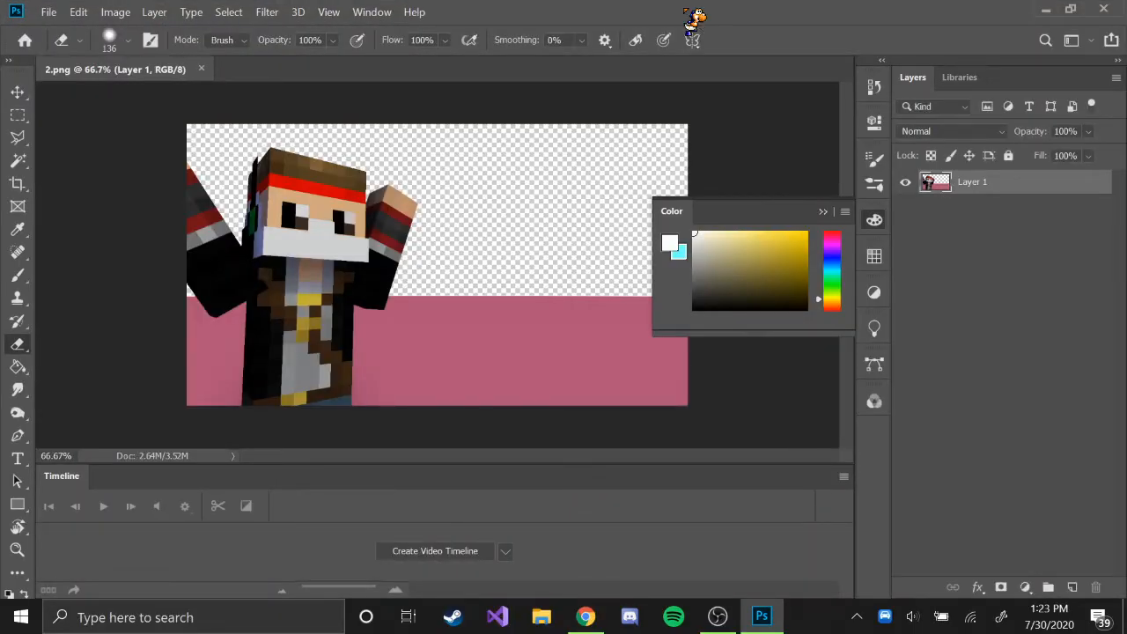
# - Collapse the Color panel and close the Timeline panel to free up the canvas area
pyautogui.click(823, 211)
pyautogui.rightClick(53, 480)
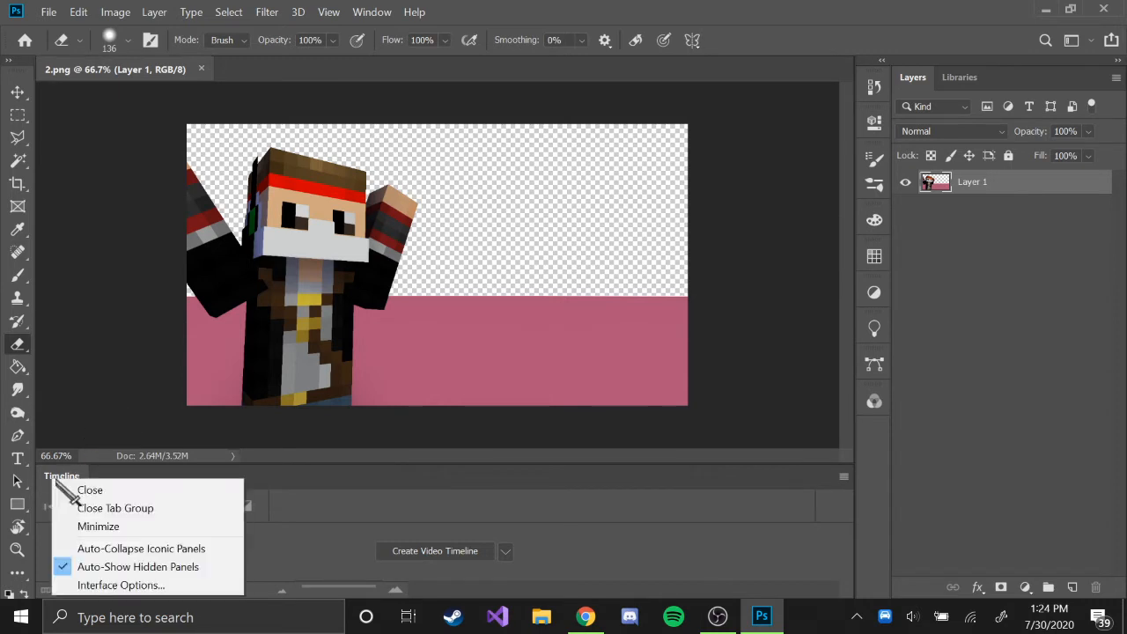
pyautogui.click(96, 490)
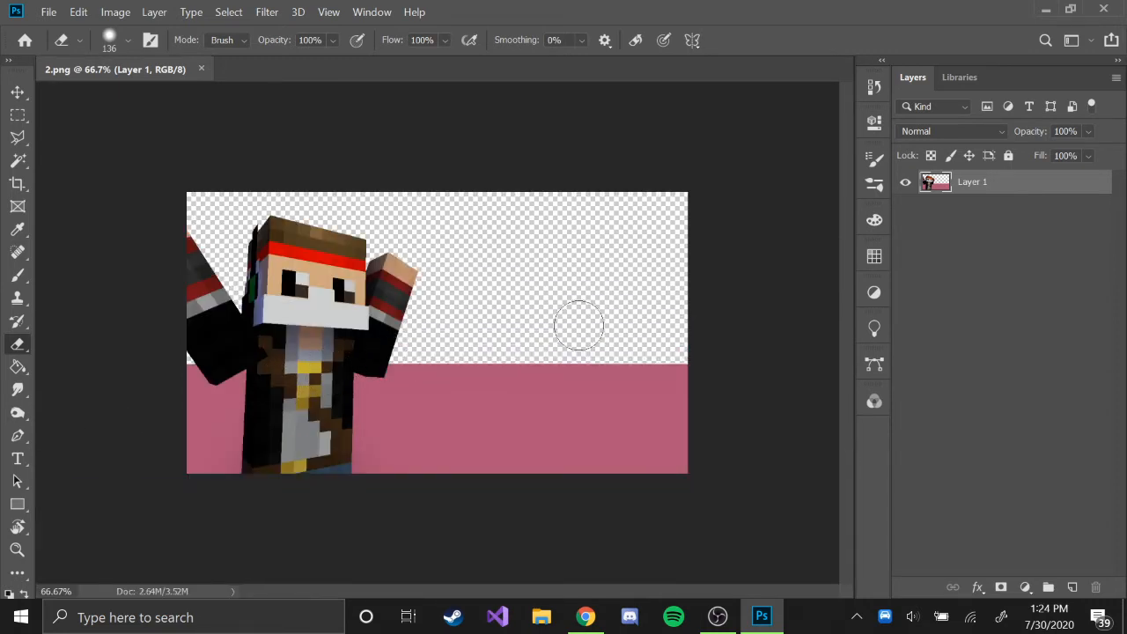
# - Select the large pink ground area to the right of the character with the Magic Wand, erase it completely, and deselect
pyautogui.keyDown('alt'); pyautogui.scroll(2, 424, 326); pyautogui.keyUp('alt')
pyautogui.keyDown('alt'); pyautogui.scroll(-1, 424, 326); pyautogui.keyUp('alt')
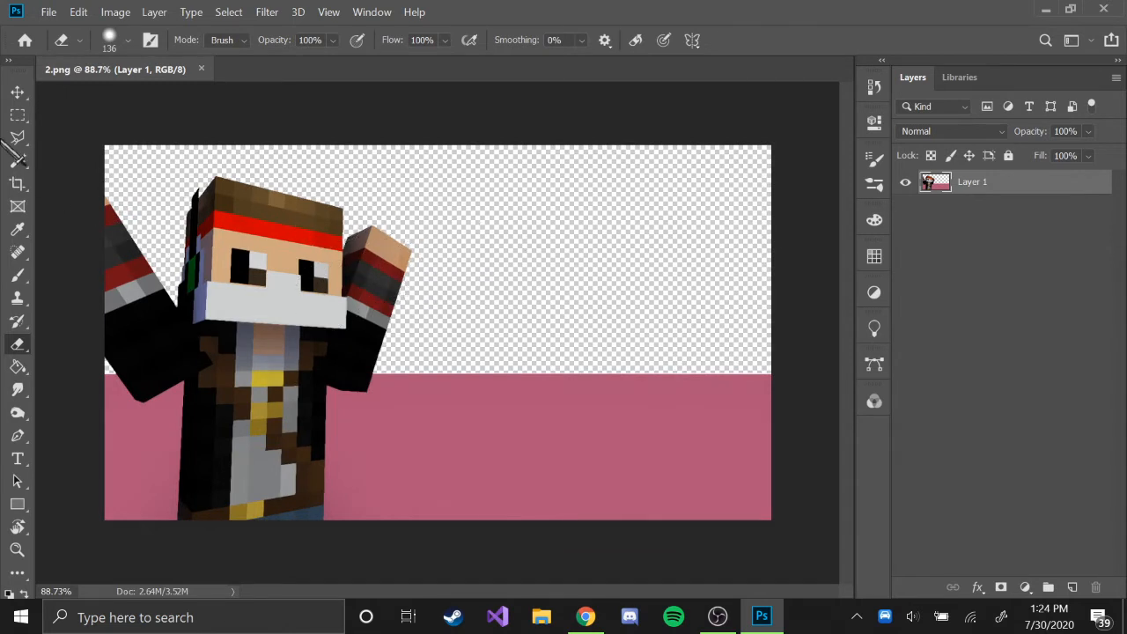
pyautogui.click(18, 160)
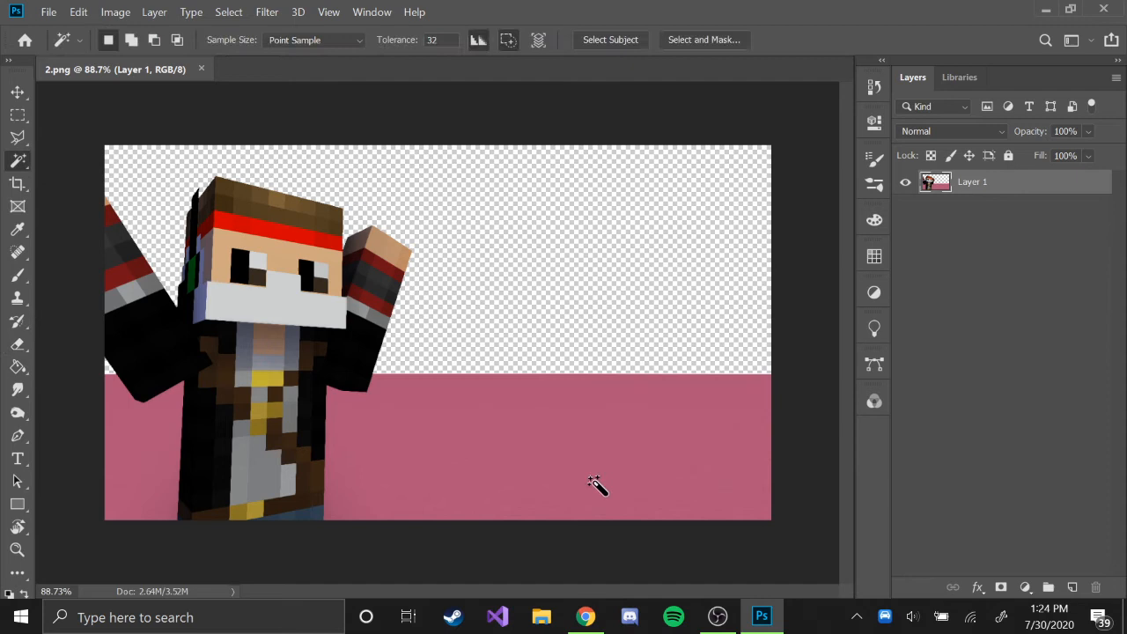
pyautogui.click(535, 444)
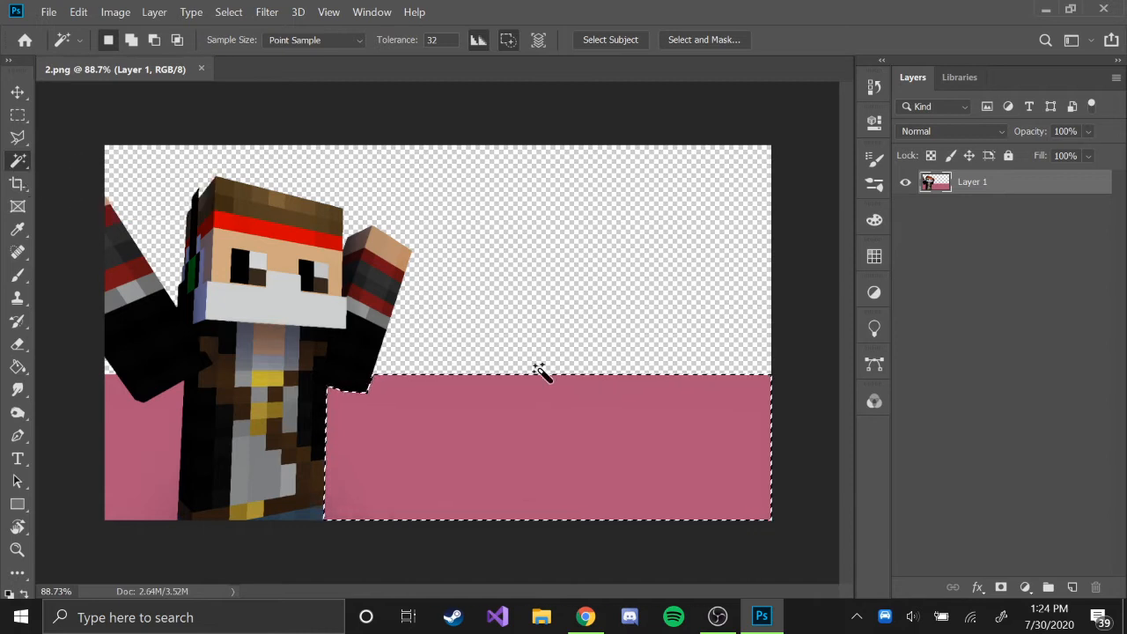
pyautogui.press('e')
pyautogui.moveTo(432, 364)
pyautogui.mouseDown()
pyautogui.moveTo(171, 387)
pyautogui.moveTo(694, 396)
pyautogui.moveTo(75, 541)
pyautogui.mouseUp()
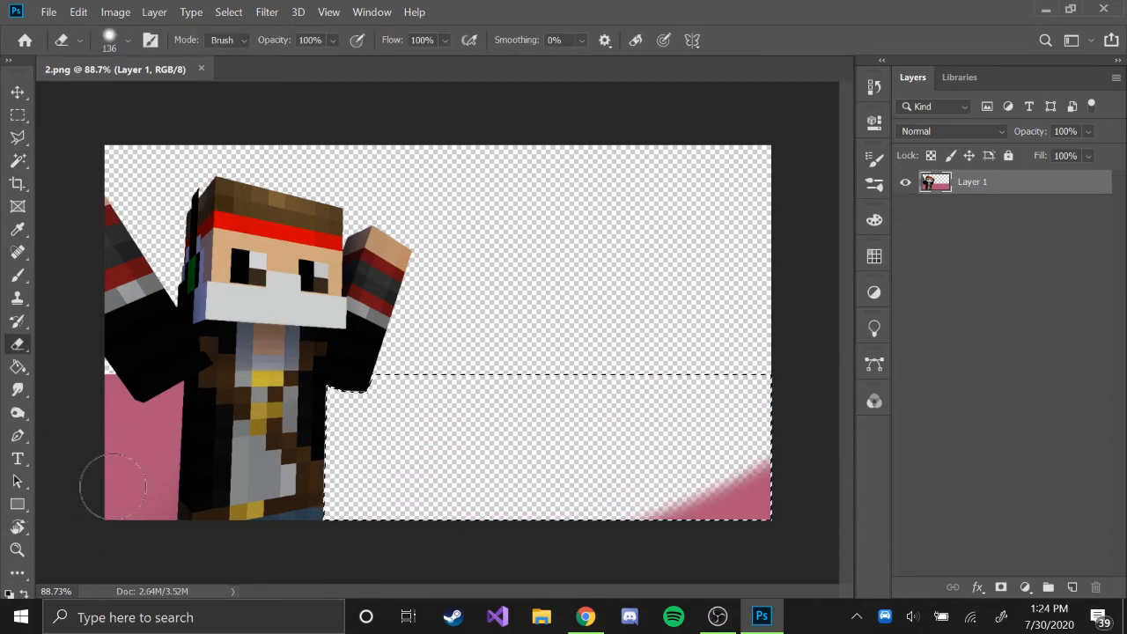
pyautogui.moveTo(798, 508); pyautogui.dragTo(632, 541)
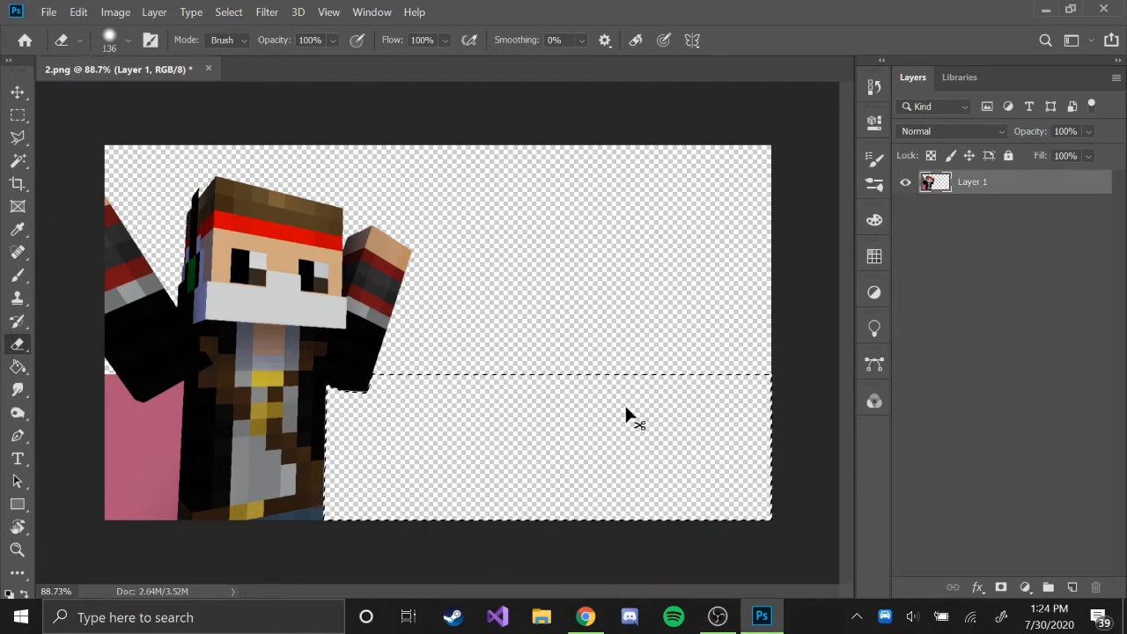
pyautogui.hotkey('ctrl', 'd')
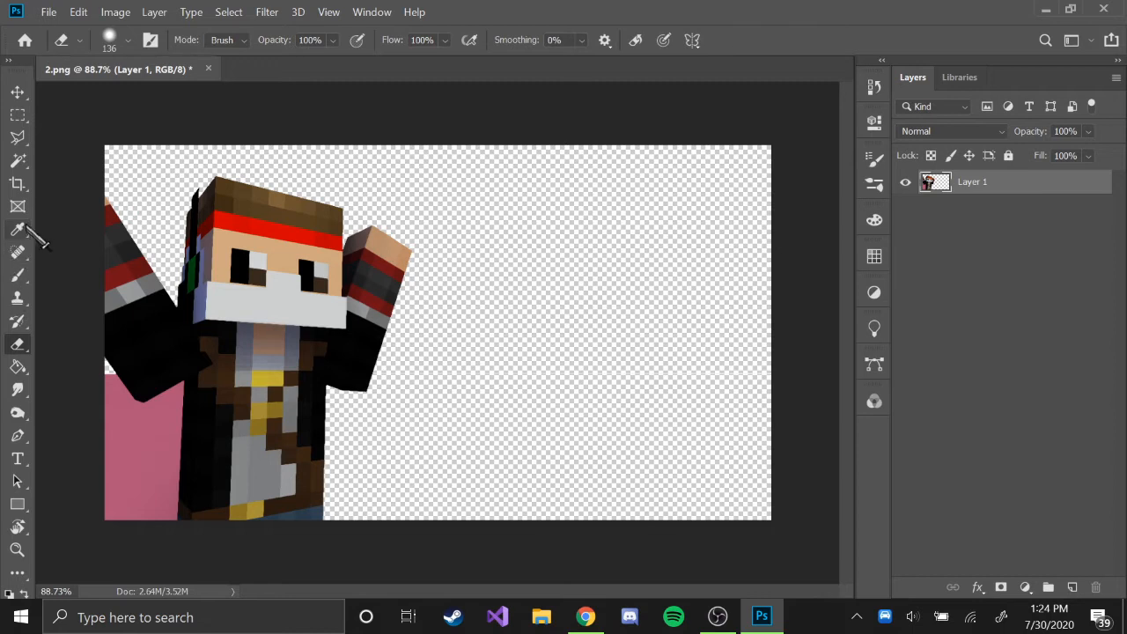
# - Select the remaining pink patch to the left of the character with the Magic Wand, erase it, and deselect
pyautogui.click(18, 161)
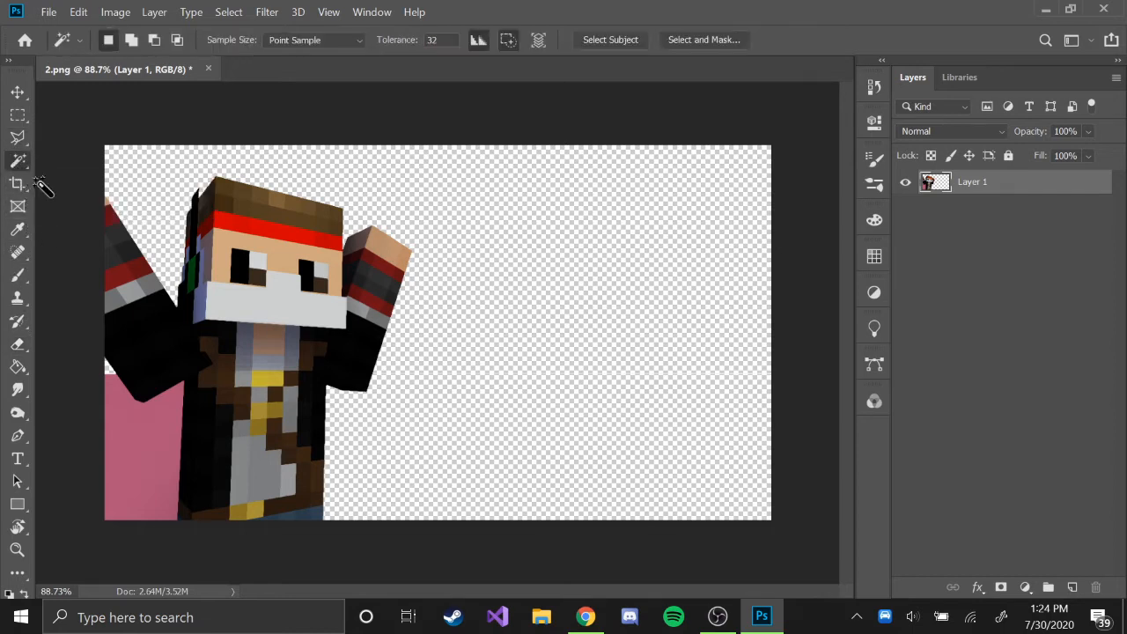
pyautogui.click(154, 481)
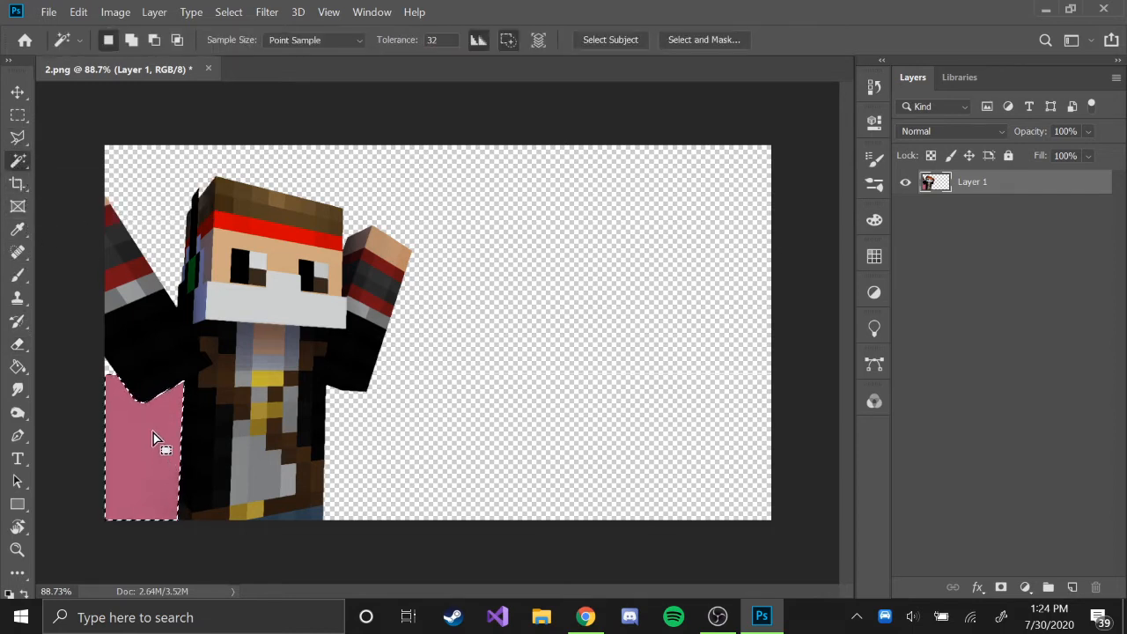
pyautogui.press('e')
pyautogui.moveTo(91, 485)
pyautogui.mouseDown()
pyautogui.moveTo(76, 433)
pyautogui.moveTo(80, 535)
pyautogui.moveTo(201, 415)
pyautogui.moveTo(213, 465)
pyautogui.mouseUp()
pyautogui.hotkey('ctrl', 'd')
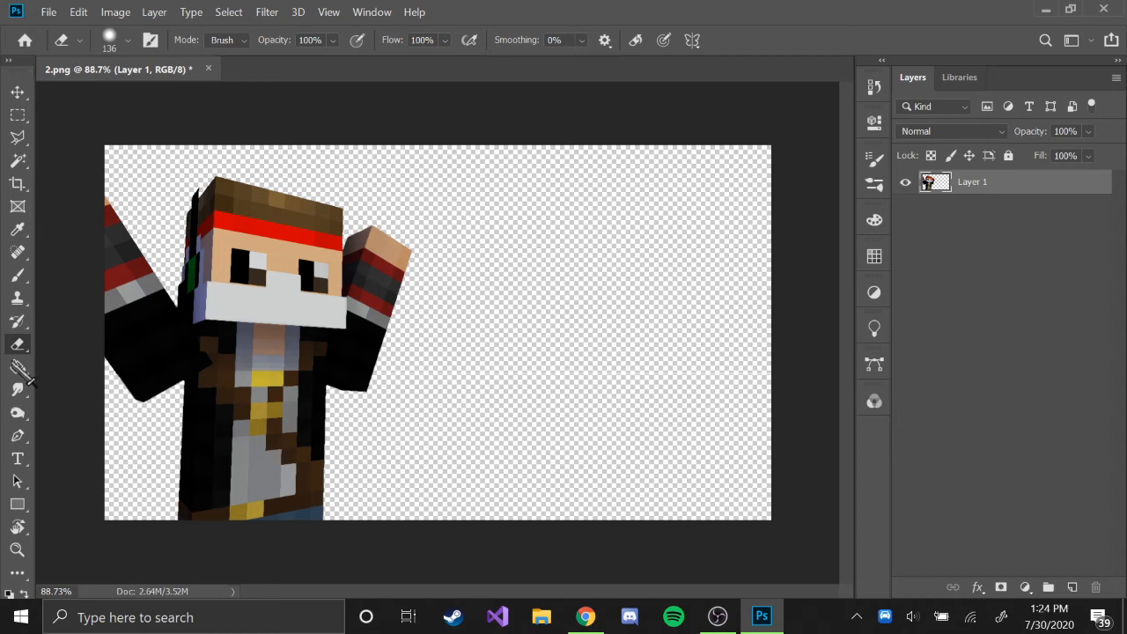
# - Add the text "Thumbnail Creator!" on two lines in the empty area beside the character's raised hand
pyautogui.click(18, 459)
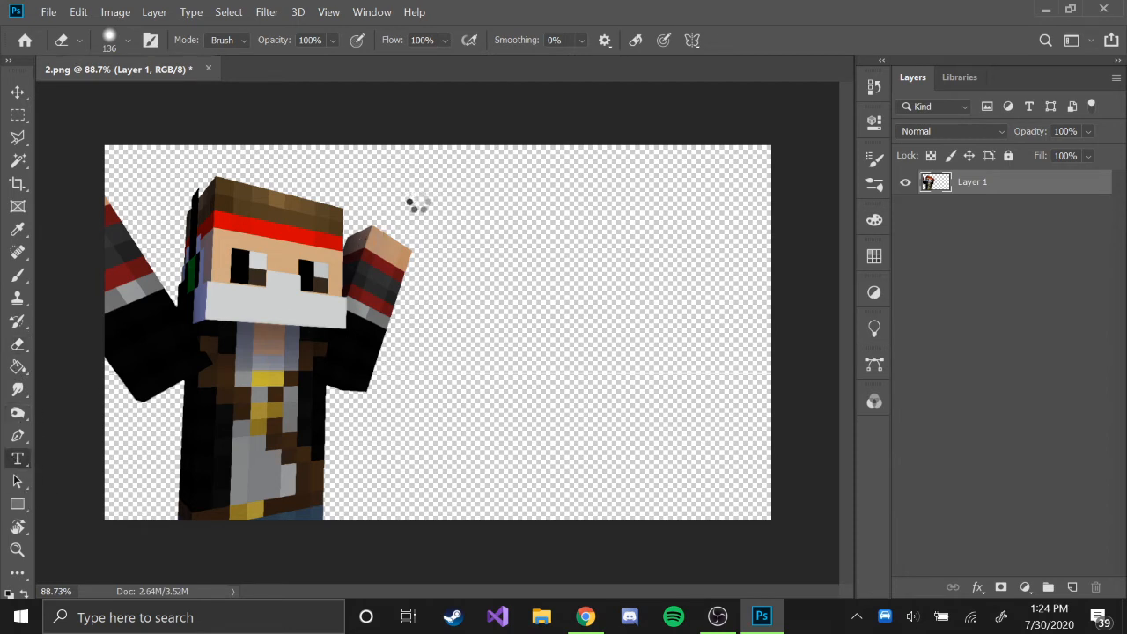
pyautogui.click(430, 200)
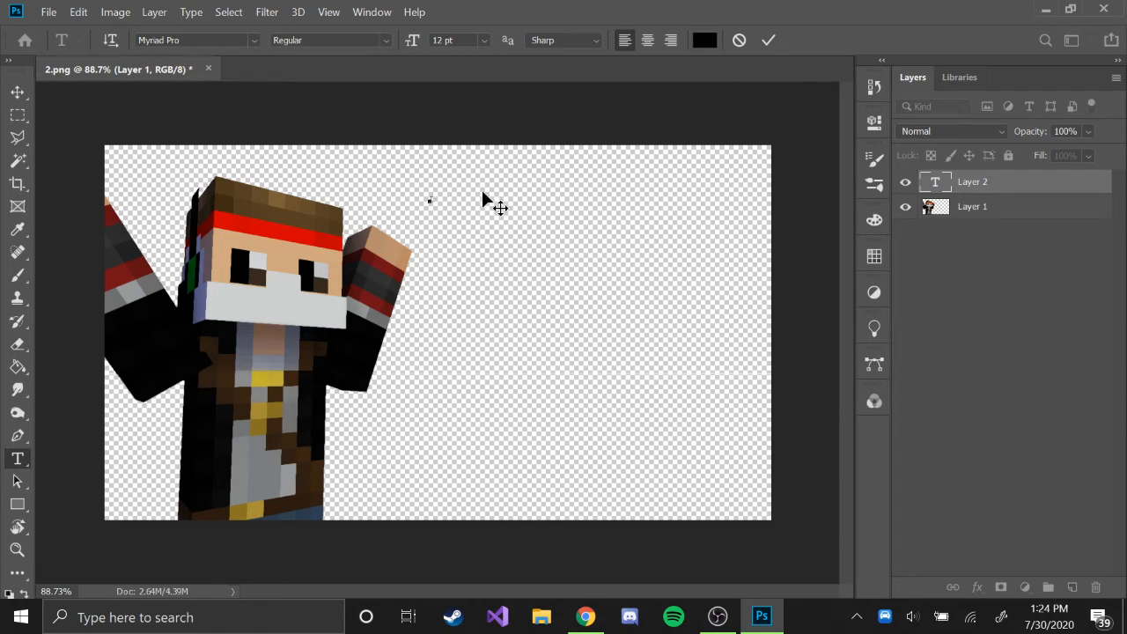
pyautogui.write('Thum')
pyautogui.hotkey('ctrl', 't')
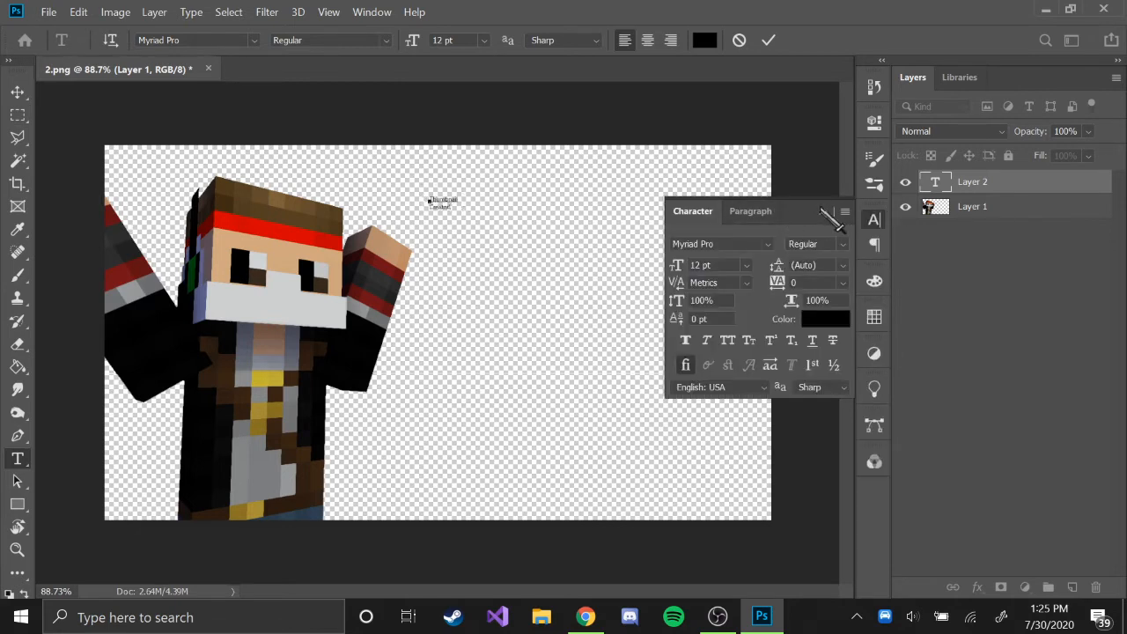
pyautogui.hotkey('ctrl', 't')
# - Enlarge the "Thumbnail Creator!" text to about 161 pt and move it onto the canvas beside the character's head
pyautogui.keyDown('ctrl'); pyautogui.moveTo(428, 189); pyautogui.dragTo(276, 115); pyautogui.keyUp('ctrl')
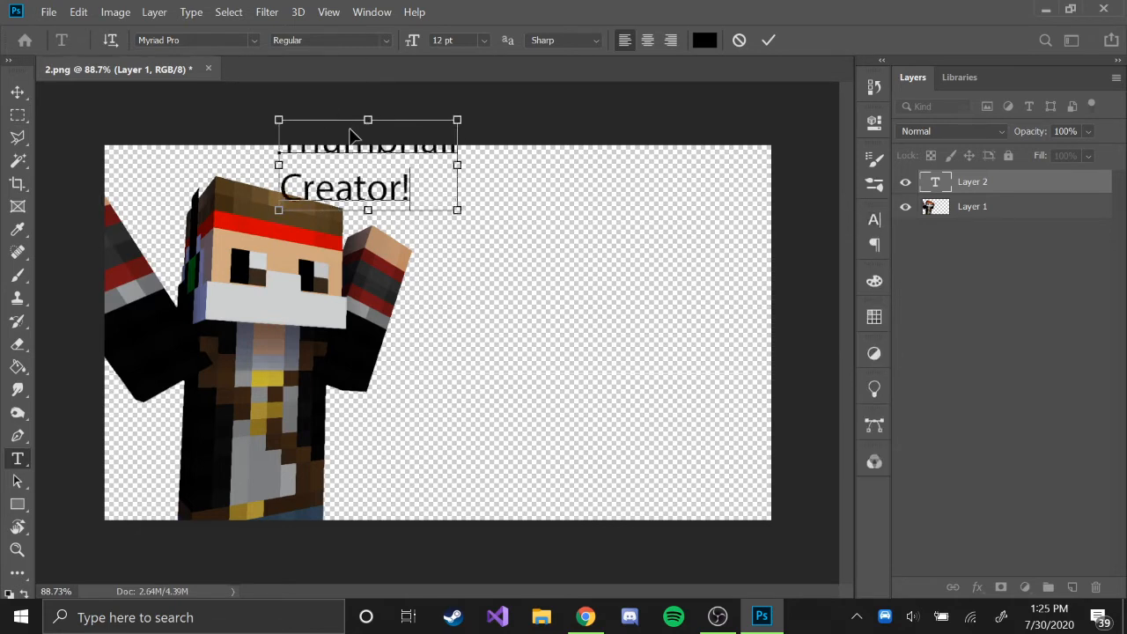
pyautogui.moveTo(377, 156); pyautogui.dragTo(404, 187)
pyautogui.click(458, 187)
pyautogui.moveTo(456, 196); pyautogui.dragTo(621, 291)
pyautogui.keyDown('ctrl'); pyautogui.moveTo(656, 219); pyautogui.dragTo(856, 118); pyautogui.keyUp('ctrl')
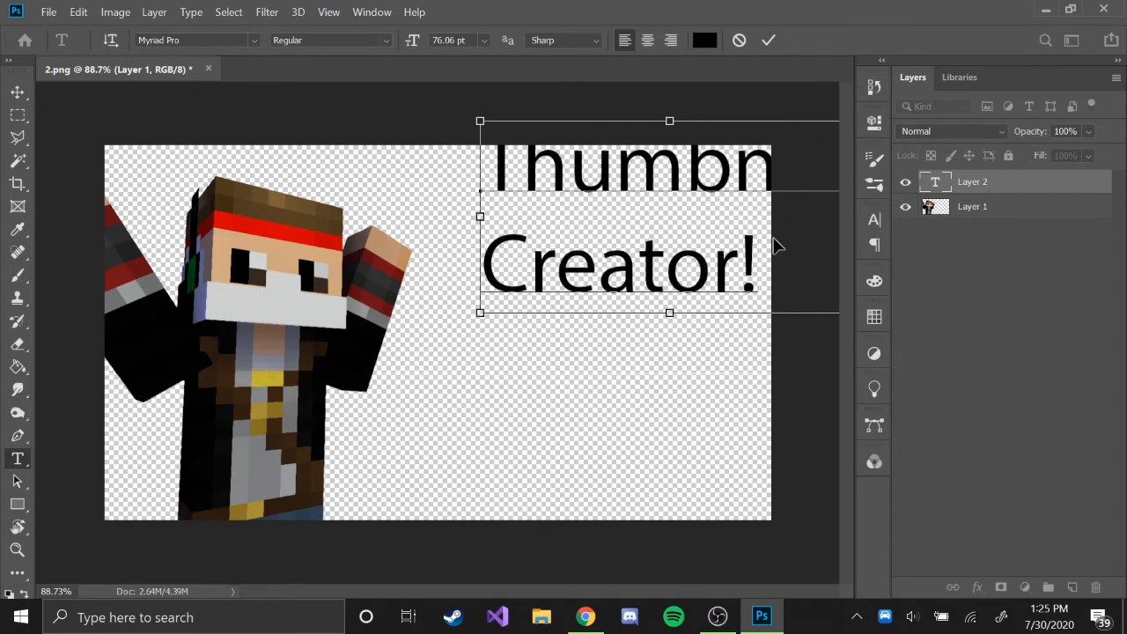
pyautogui.keyDown('ctrl'); pyautogui.moveTo(775, 244); pyautogui.dragTo(654, 313); pyautogui.keyUp('ctrl')
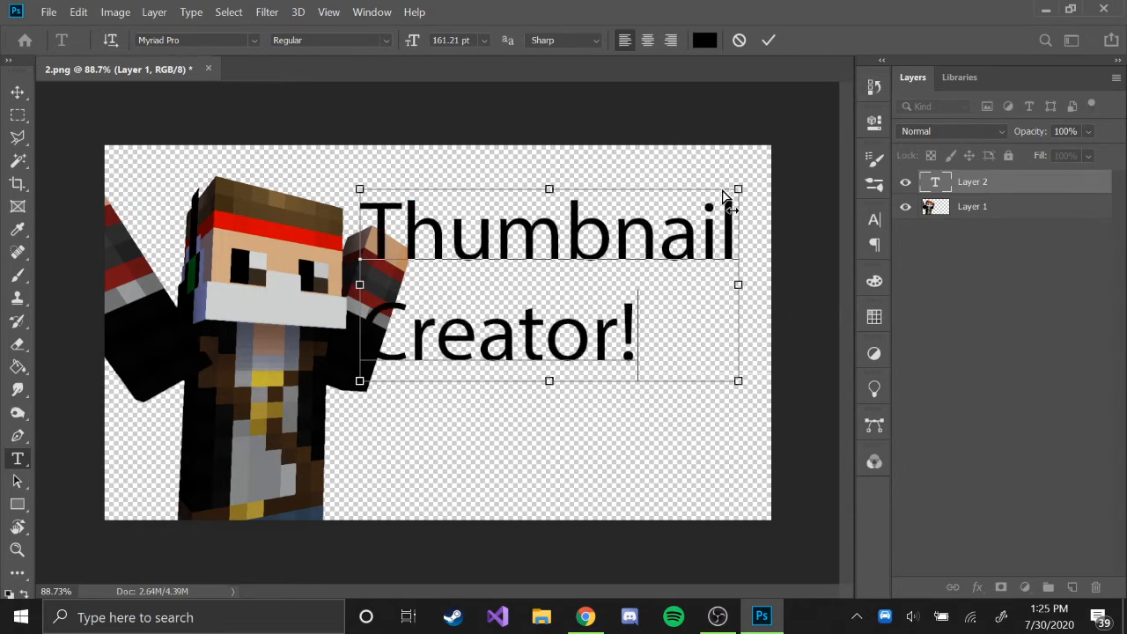
# - Refine the text size to about 160.67 pt, position it in the upper empty area beside the raised hand, and commit it
pyautogui.keyDown('ctrl'); pyautogui.moveTo(738, 188); pyautogui.dragTo(881, 116); pyautogui.keyUp('ctrl')
pyautogui.keyDown('ctrl'); pyautogui.moveTo(766, 176); pyautogui.dragTo(679, 252); pyautogui.keyUp('ctrl')
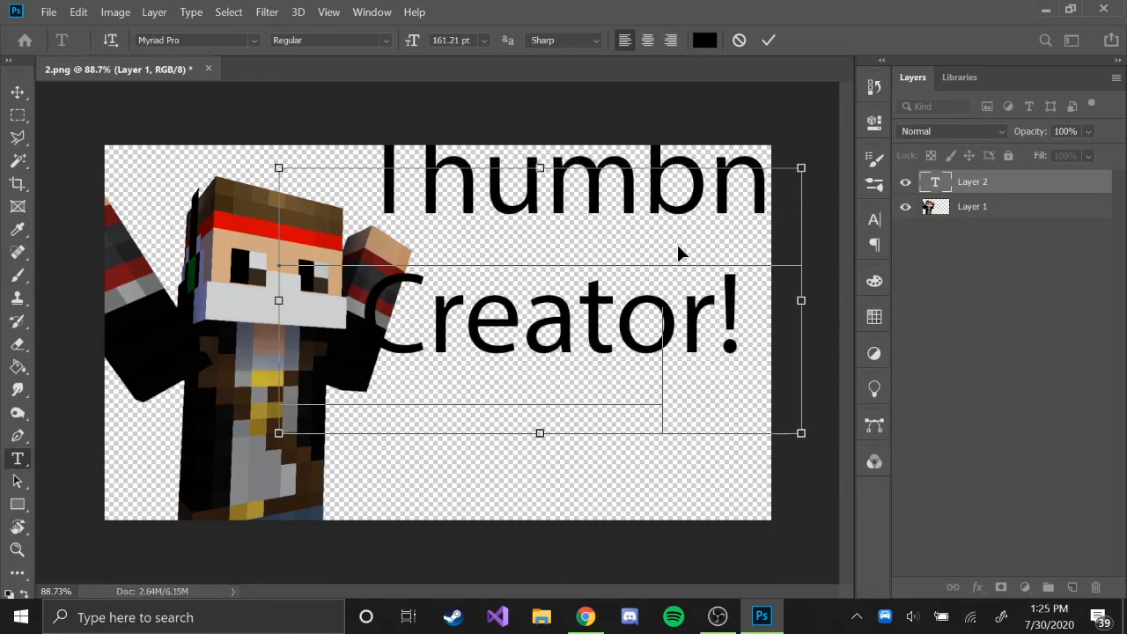
pyautogui.keyDown('ctrl'); pyautogui.moveTo(800, 163); pyautogui.dragTo(737, 204); pyautogui.keyUp('ctrl')
pyautogui.keyDown('ctrl'); pyautogui.moveTo(502, 376); pyautogui.dragTo(519, 342); pyautogui.keyUp('ctrl')
pyautogui.keyDown('ctrl'); pyautogui.moveTo(761, 163); pyautogui.dragTo(750, 205); pyautogui.keyUp('ctrl')
pyautogui.keyDown('ctrl'); pyautogui.moveTo(470, 333); pyautogui.dragTo(539, 300); pyautogui.keyUp('ctrl')
pyautogui.keyDown('ctrl'); pyautogui.moveTo(637, 278); pyautogui.dragTo(656, 244); pyautogui.keyUp('ctrl')
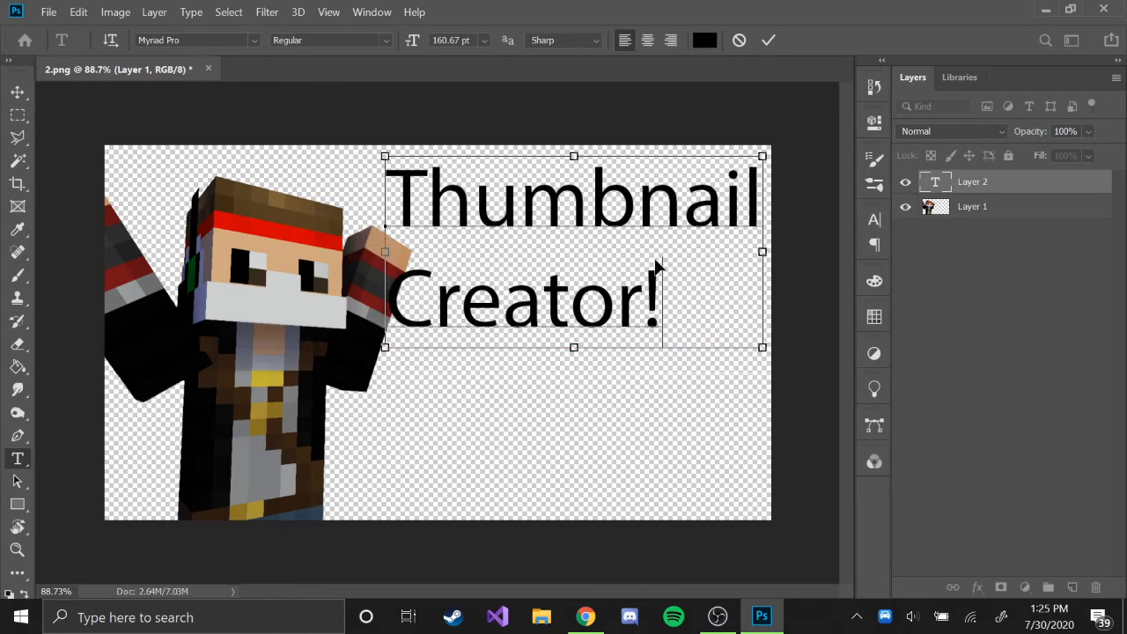
pyautogui.click(940, 214)
pyautogui.click(985, 208)
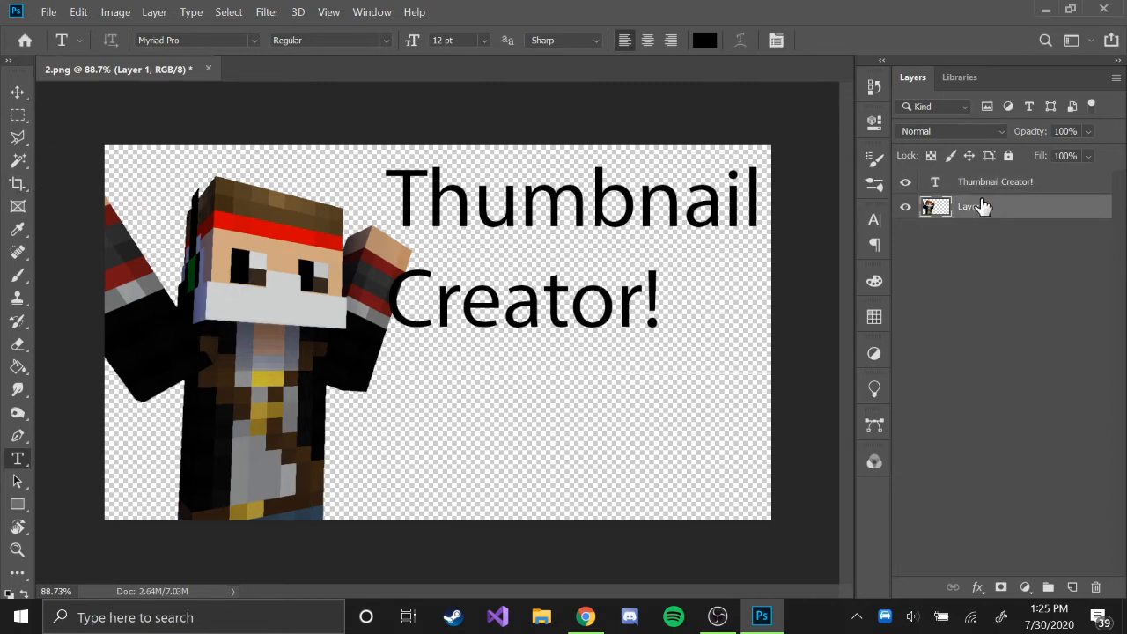
# - Change the font of the entire "Thumbnail Creator!" text to Russo One
pyautogui.click(993, 182)
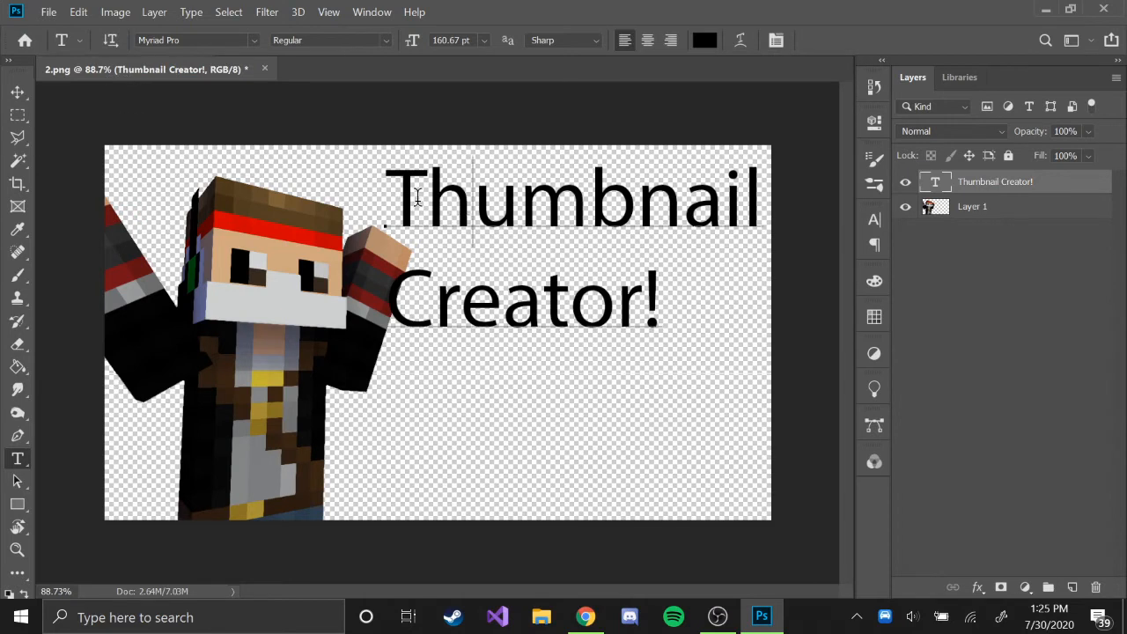
pyautogui.moveTo(402, 193); pyautogui.dragTo(734, 319)
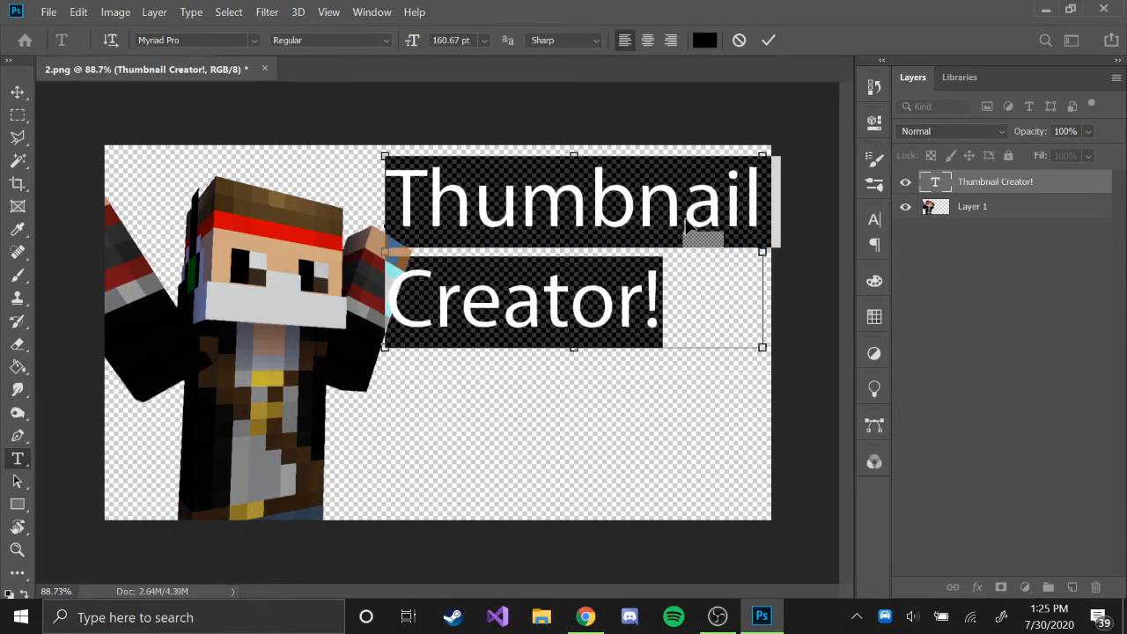
pyautogui.click(255, 41)
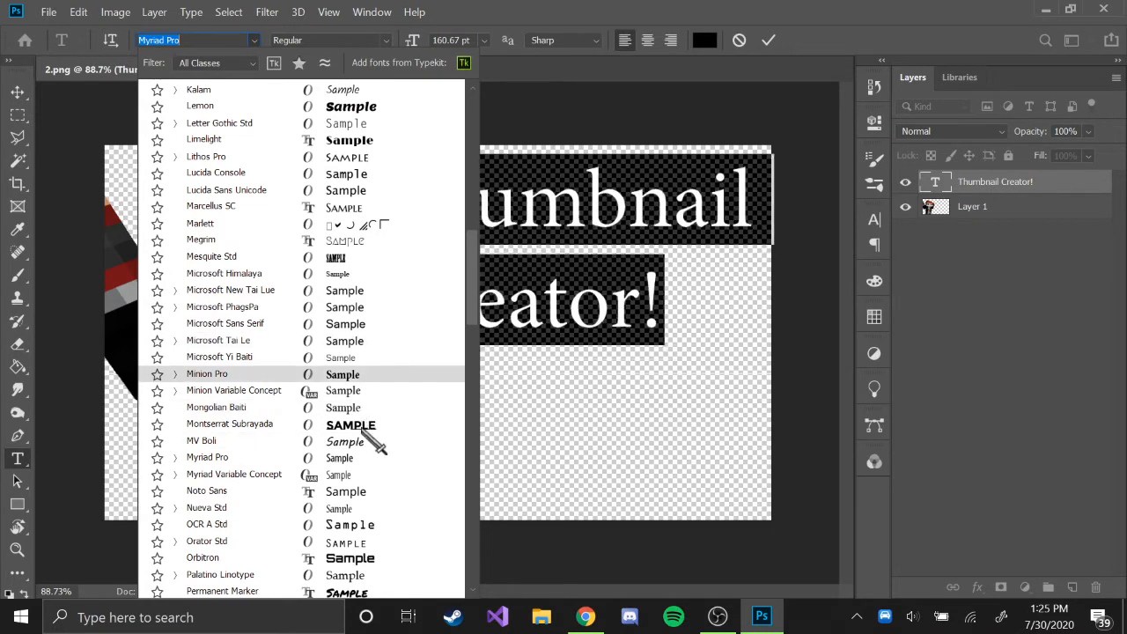
pyautogui.scroll(-1, 375, 528)
pyautogui.scroll(-5, 374, 546)
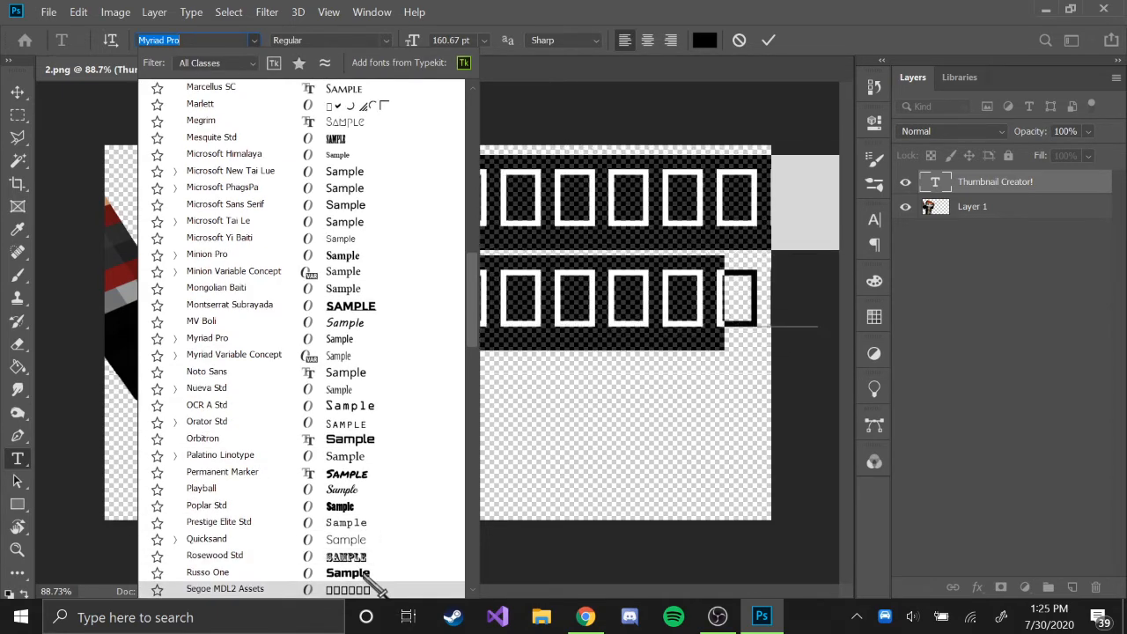
pyautogui.click(371, 573)
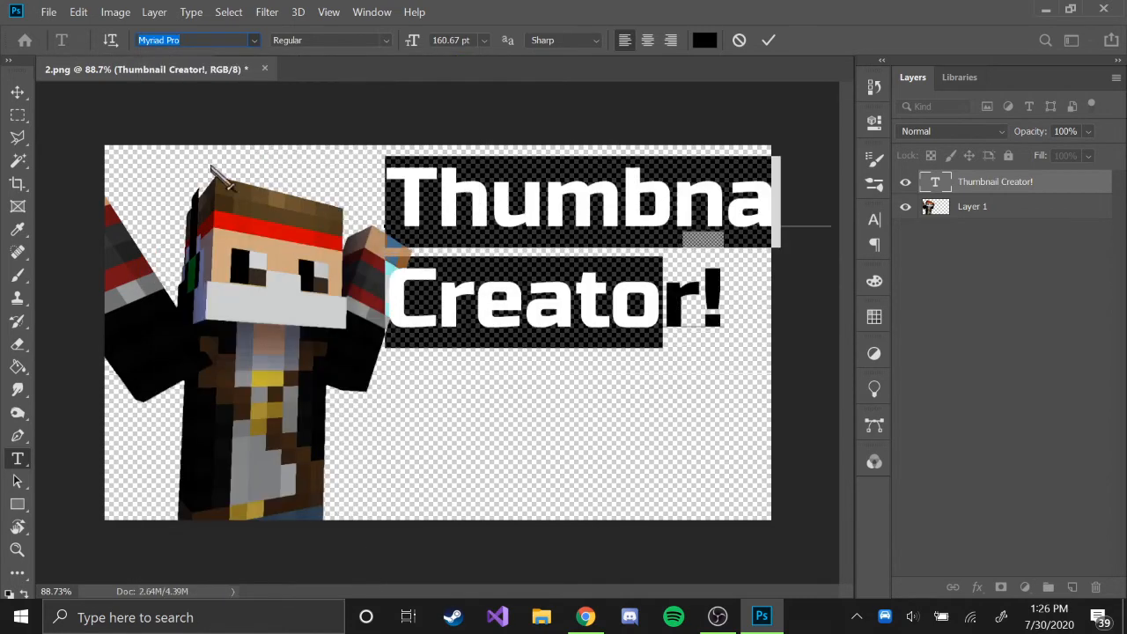
# - Scale the "Thumbnail Creator!" text to about 85% and position it in the upper area beside the character's head
pyautogui.click(13, 95)
pyautogui.moveTo(546, 203); pyautogui.dragTo(482, 205)
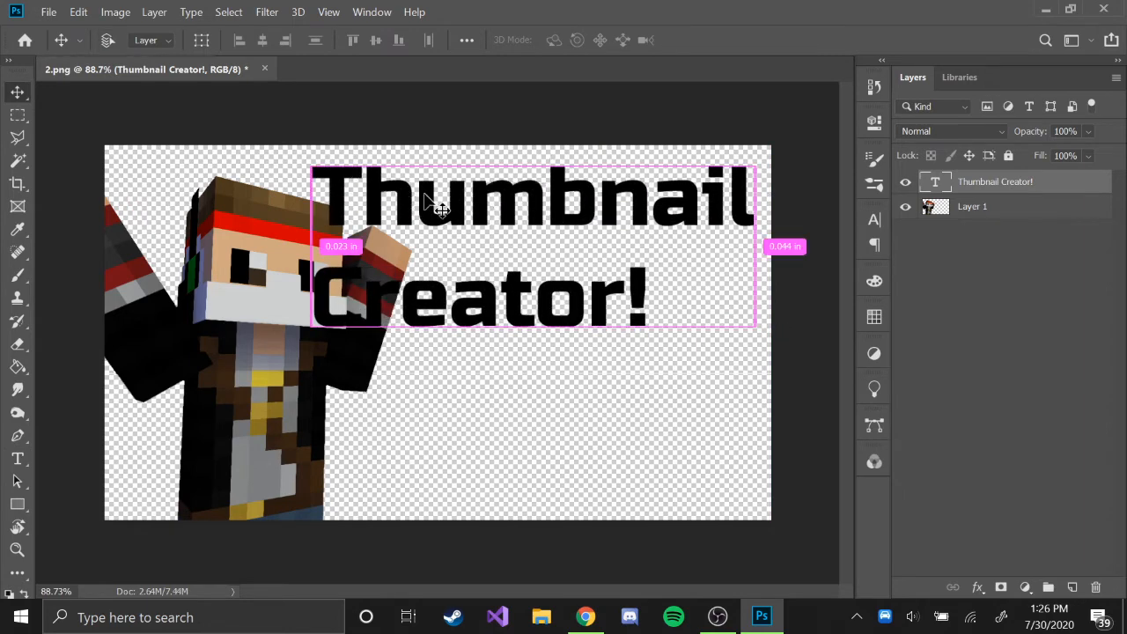
pyautogui.hotkey('ctrl', 't')
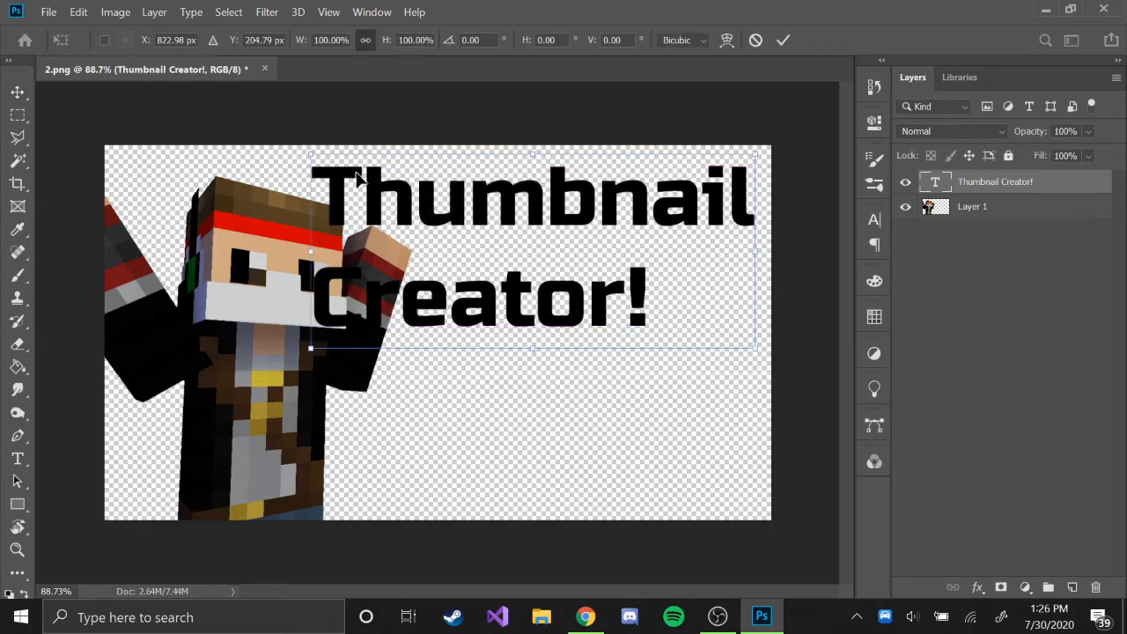
pyautogui.moveTo(310, 151); pyautogui.dragTo(377, 166)
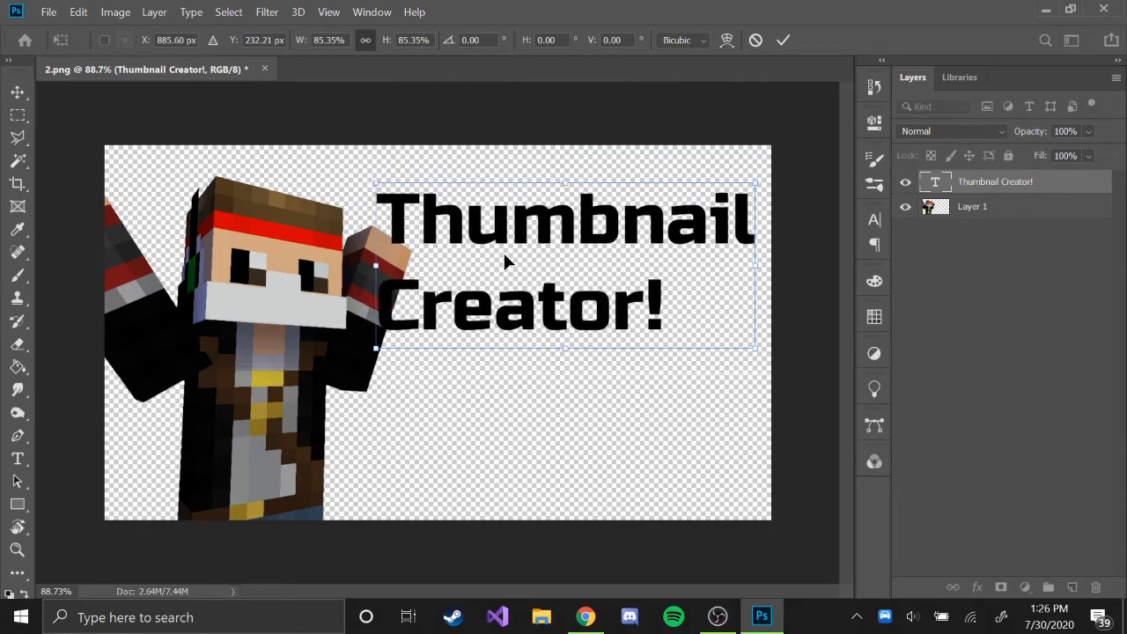
pyautogui.moveTo(503, 259); pyautogui.dragTo(511, 234)
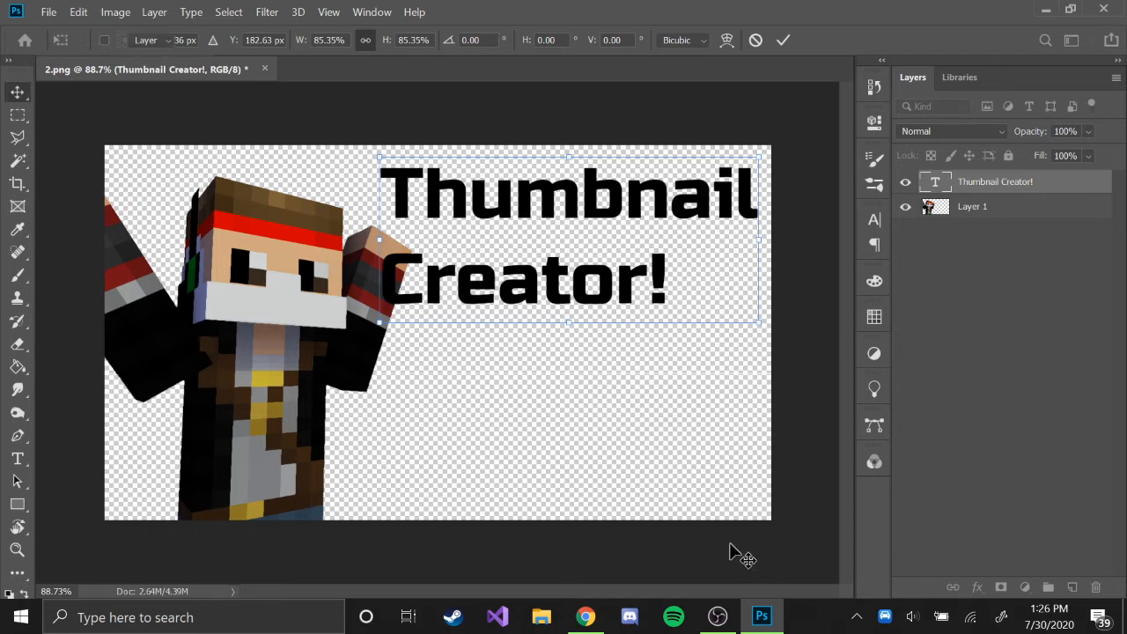
pyautogui.press('Return')
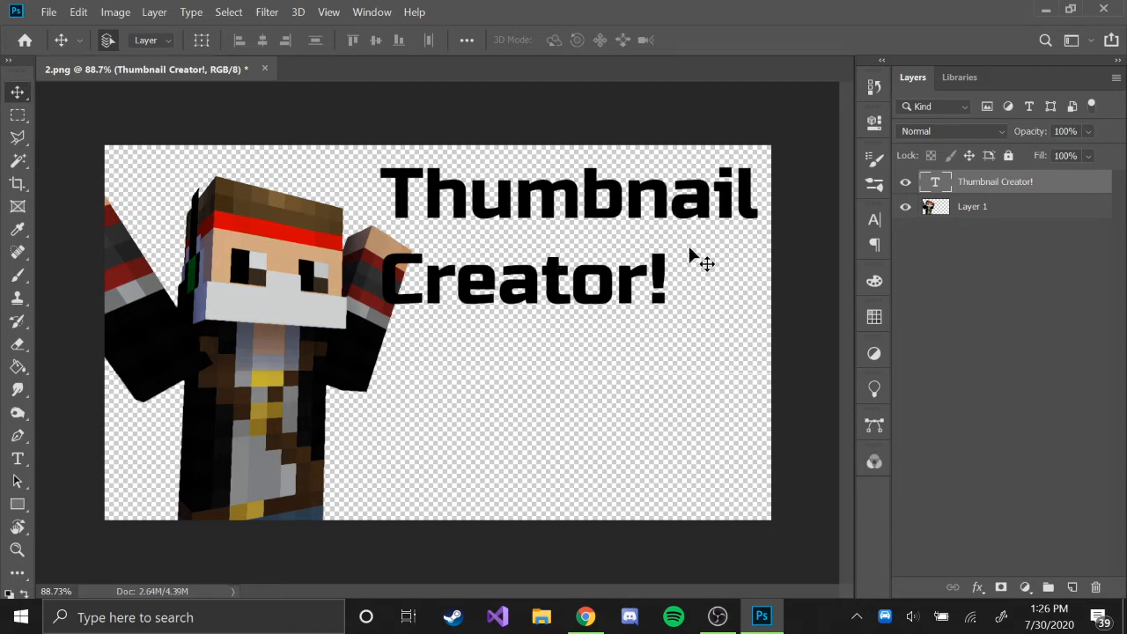
# - Create a new layer beneath all other layers and fill it with a white-to-cyan radial gradient centered on the canvas
pyautogui.click(1072, 588)
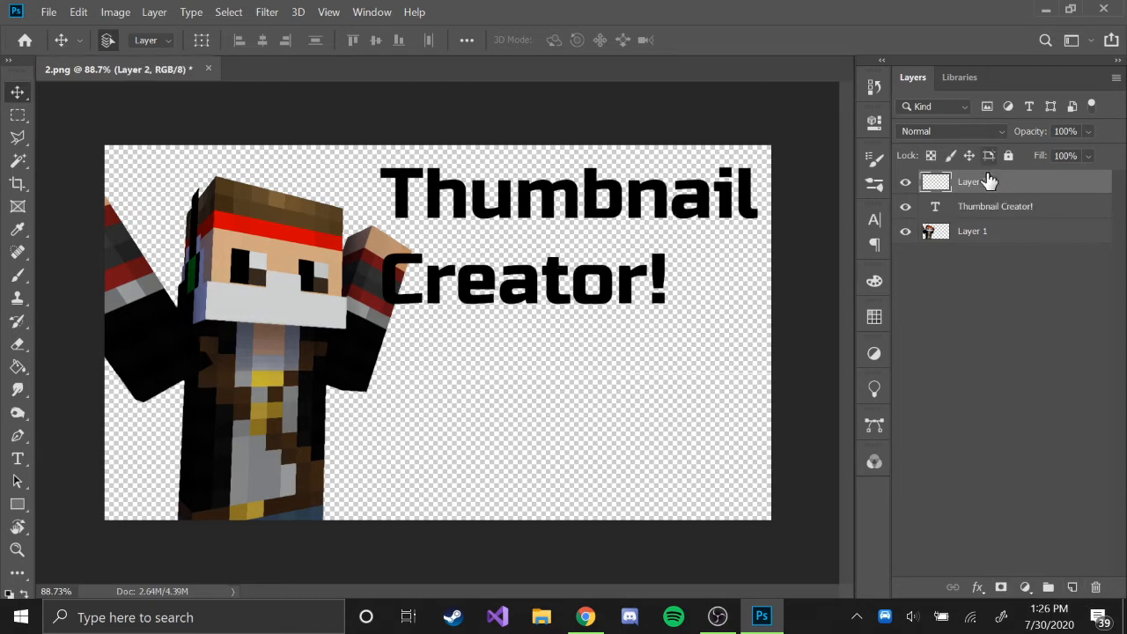
pyautogui.moveTo(989, 182); pyautogui.dragTo(1010, 270)
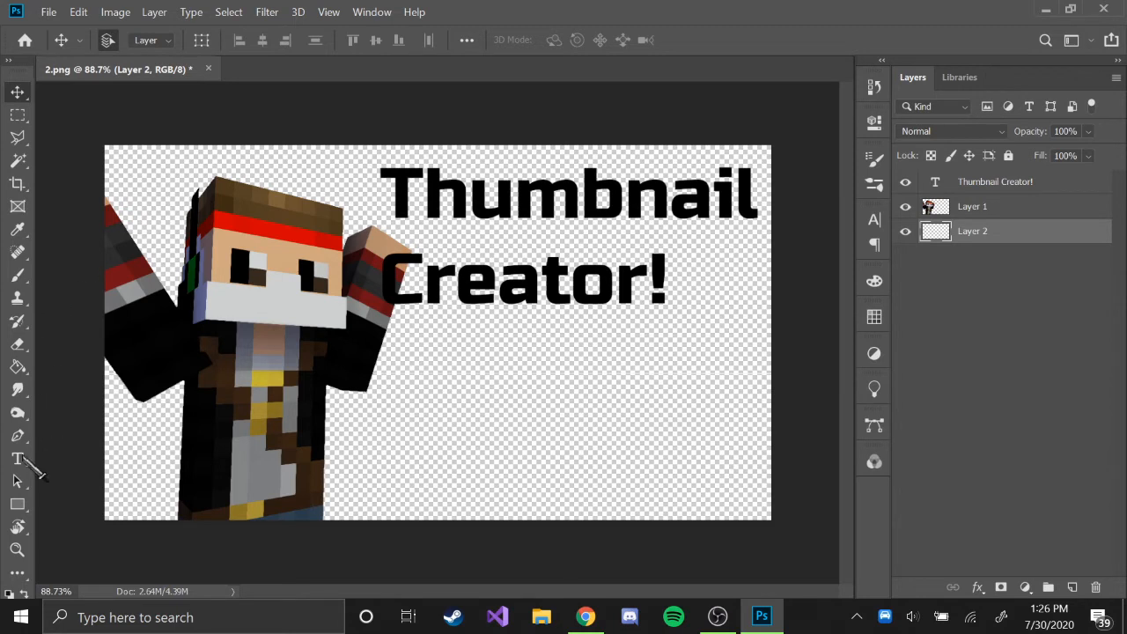
pyautogui.click(18, 367)
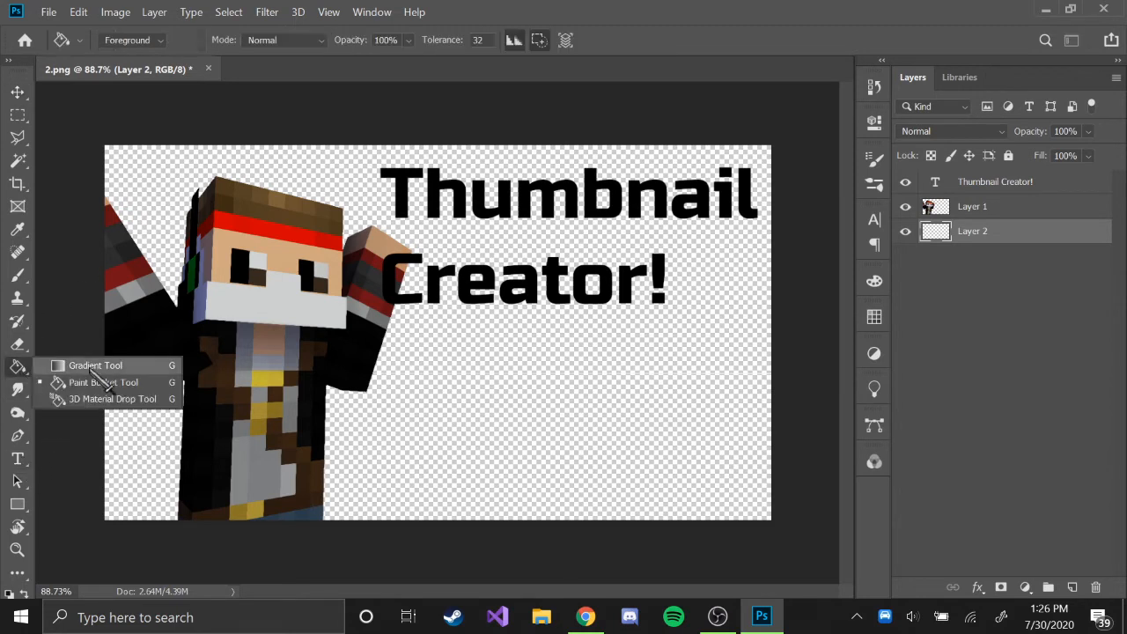
pyautogui.click(75, 366)
pyautogui.click(79, 40)
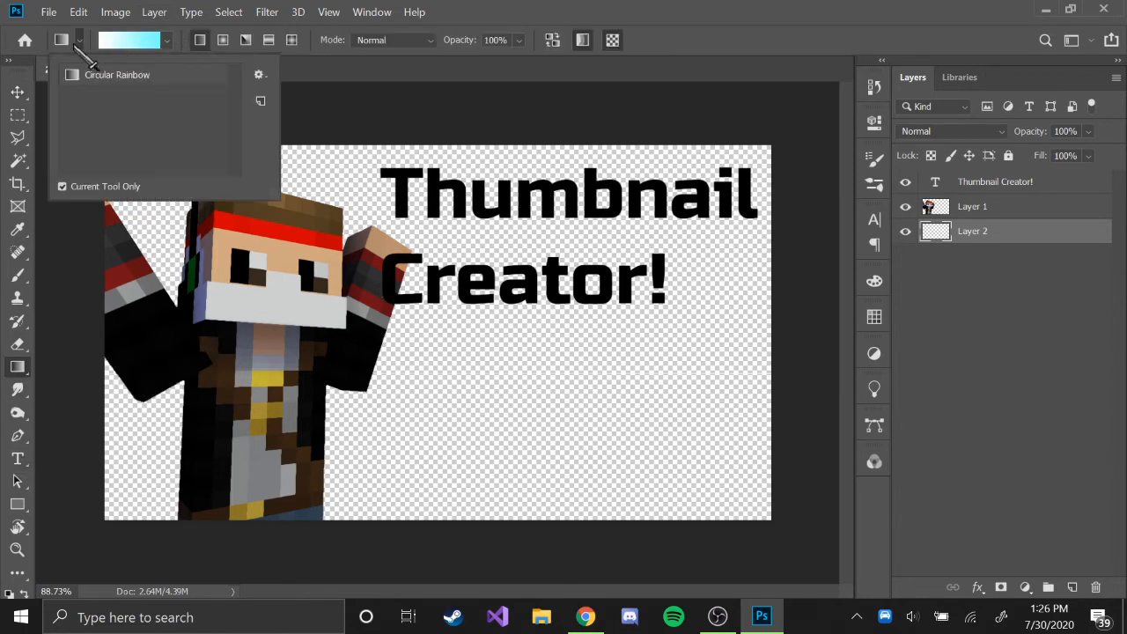
pyautogui.click(222, 40)
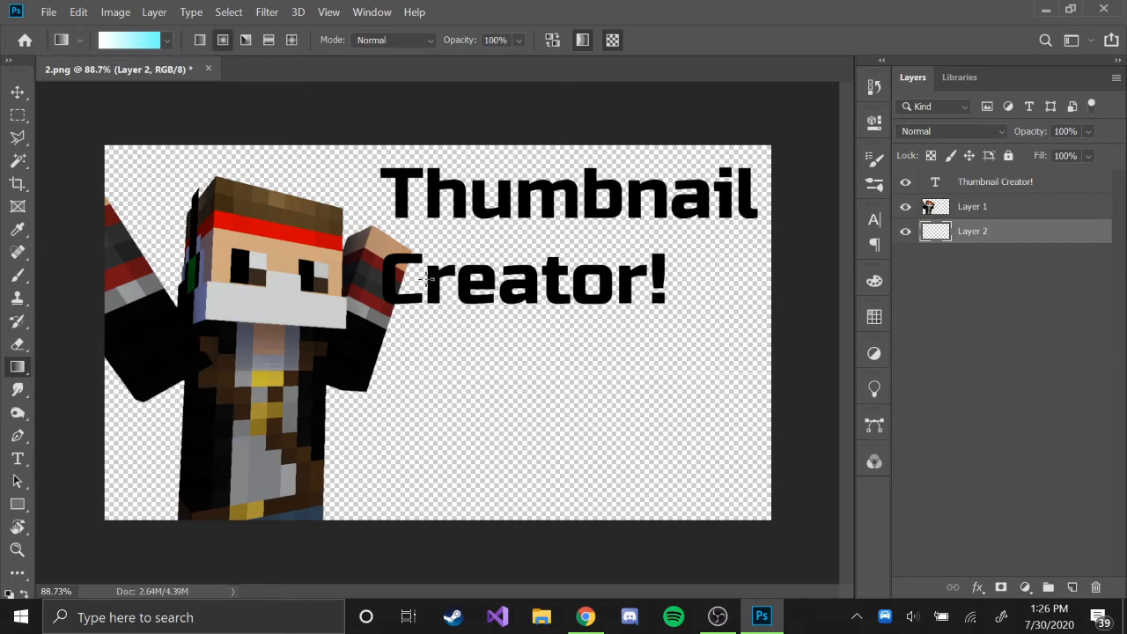
pyautogui.moveTo(416, 380); pyautogui.dragTo(410, 614)
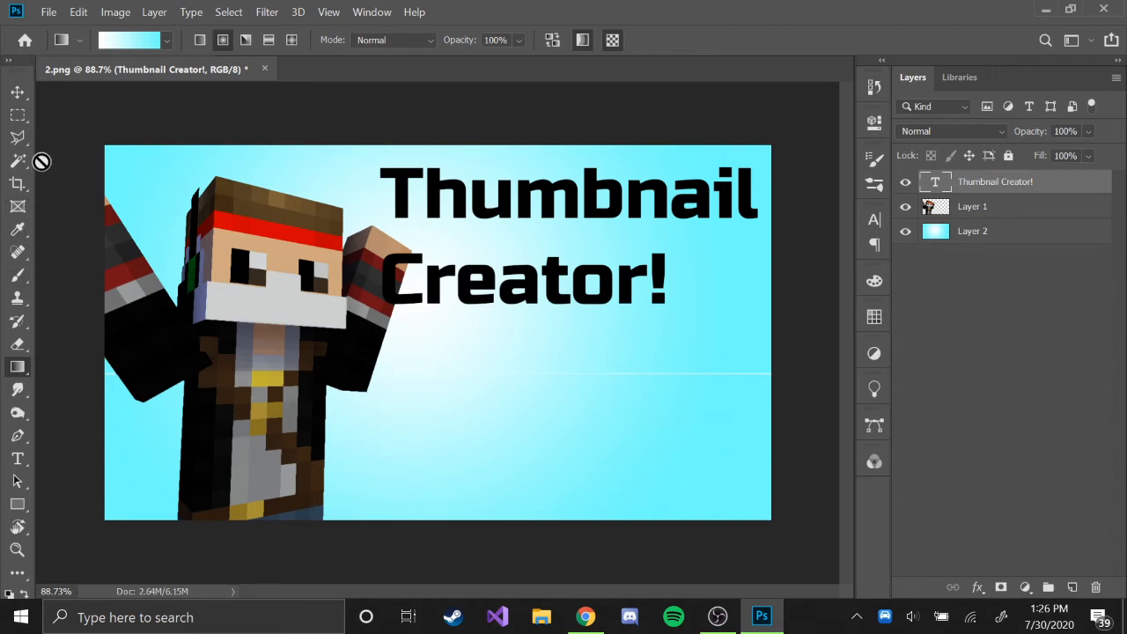
pyautogui.click(19, 461)
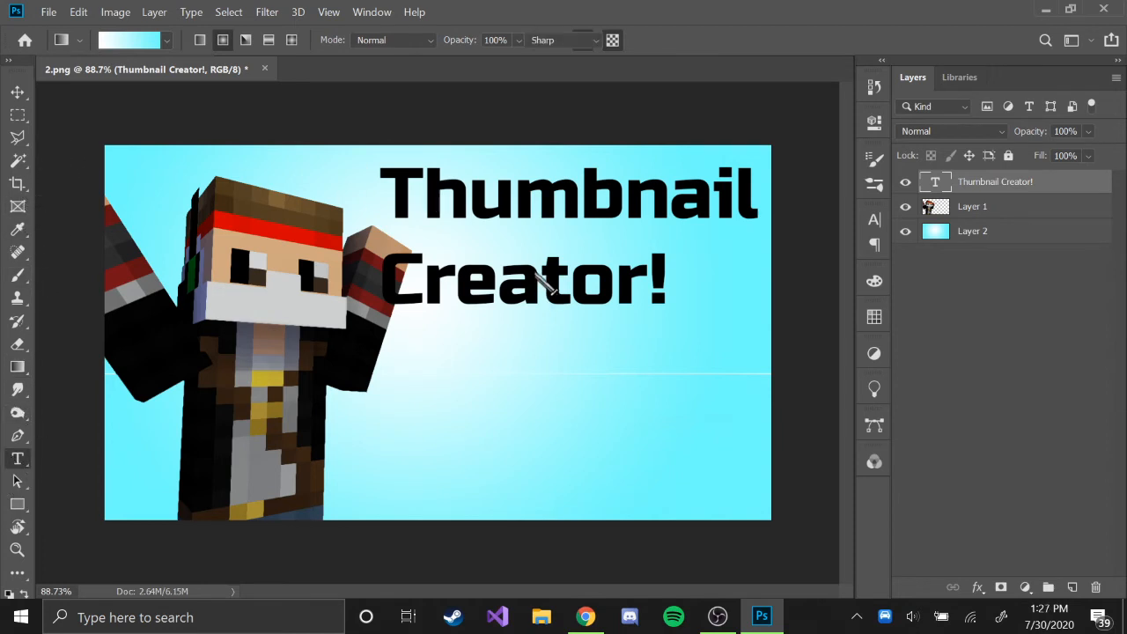
pyautogui.click(535, 303)
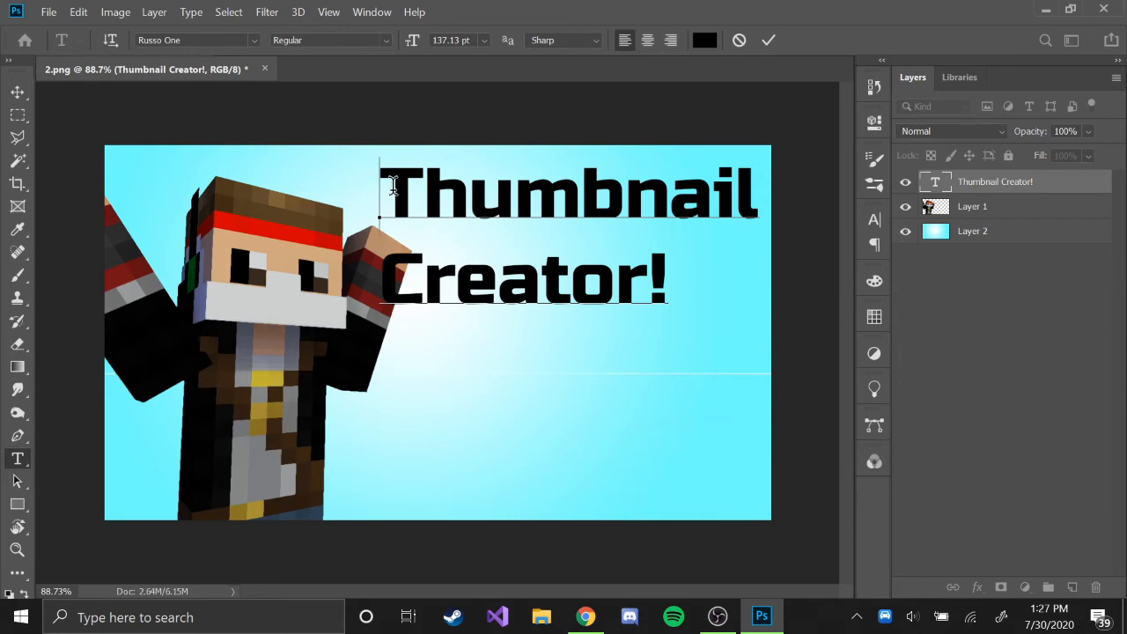
pyautogui.click(1020, 190)
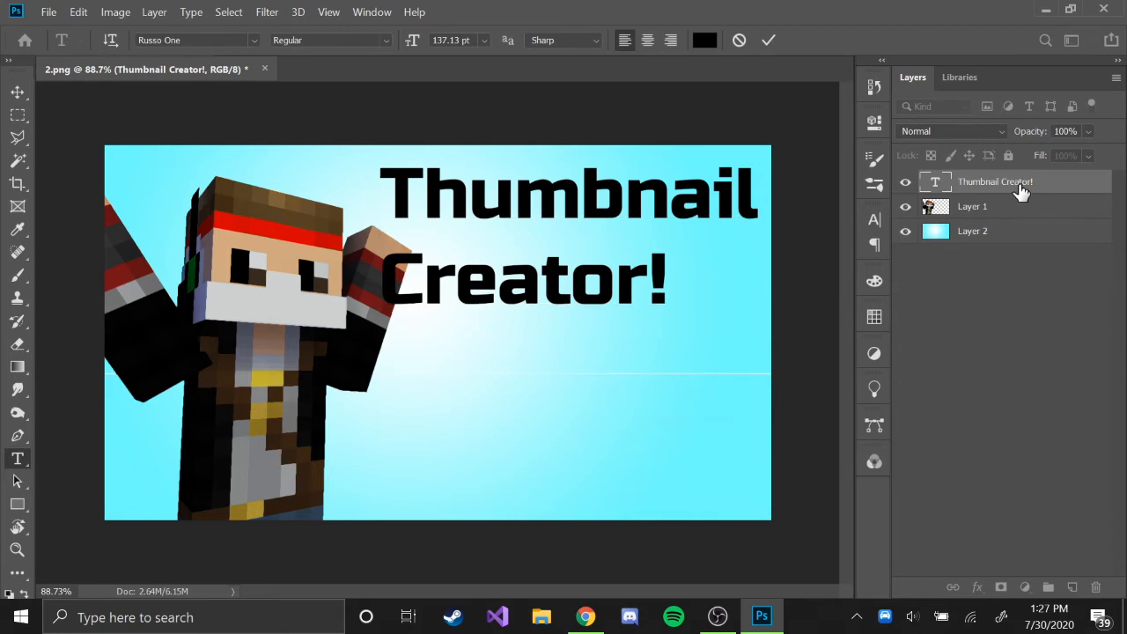
pyautogui.rightClick(1020, 189)
pyautogui.click(1100, 374)
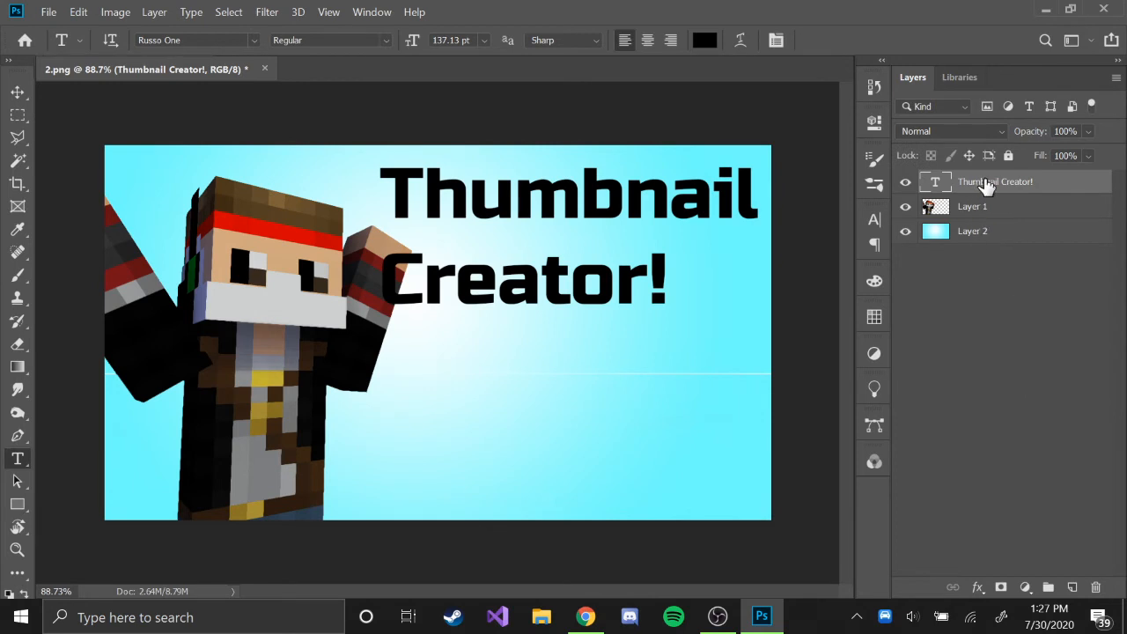
# - Add a white 4 px inside stroke to the "Thumbnail Creator!" text layer through its layer style
pyautogui.click(977, 587)
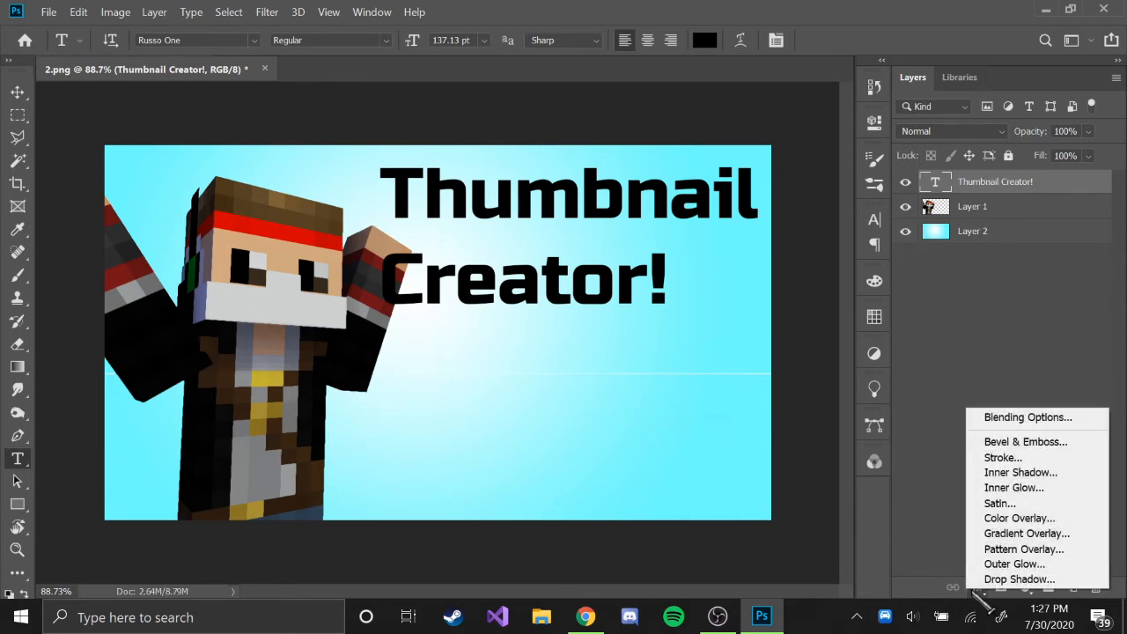
pyautogui.click(1017, 418)
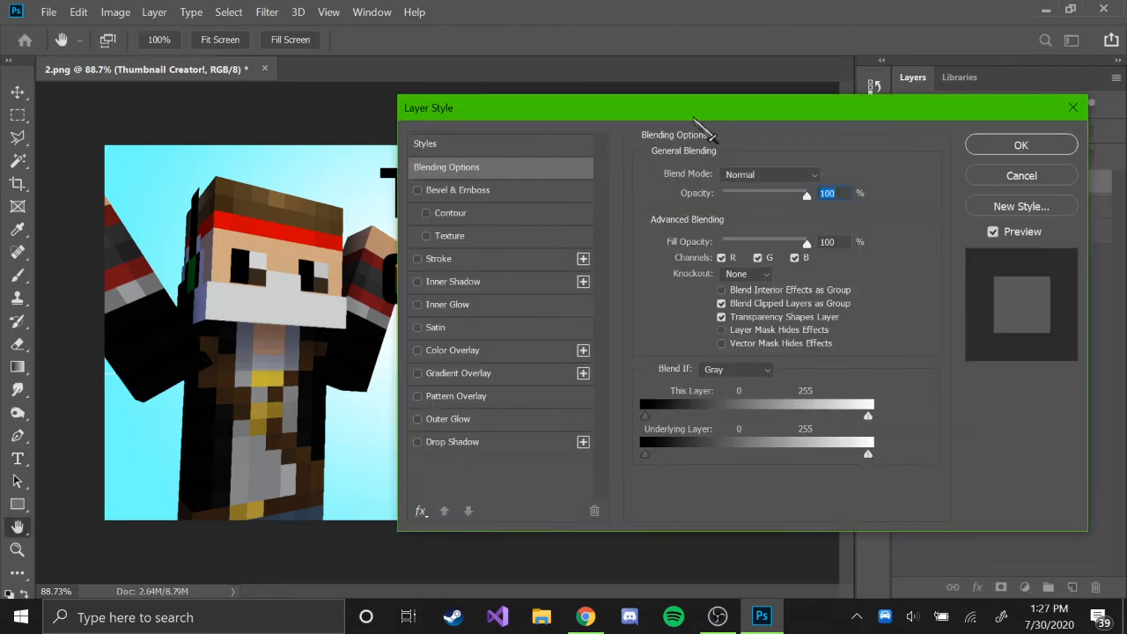
pyautogui.moveTo(693, 120); pyautogui.dragTo(712, 142)
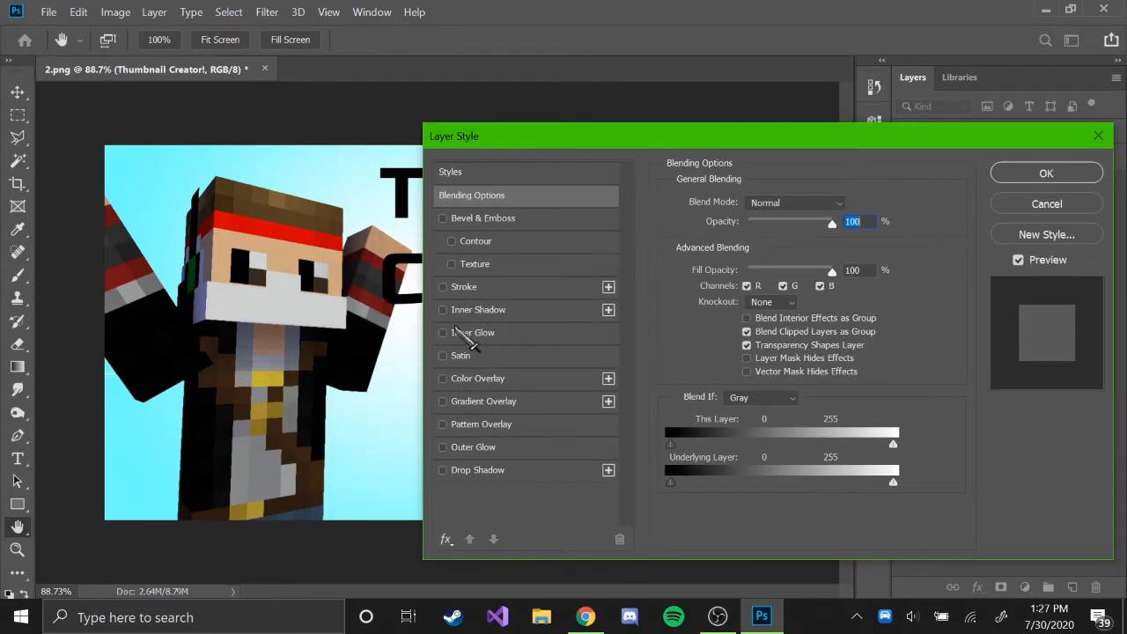
pyautogui.click(443, 287)
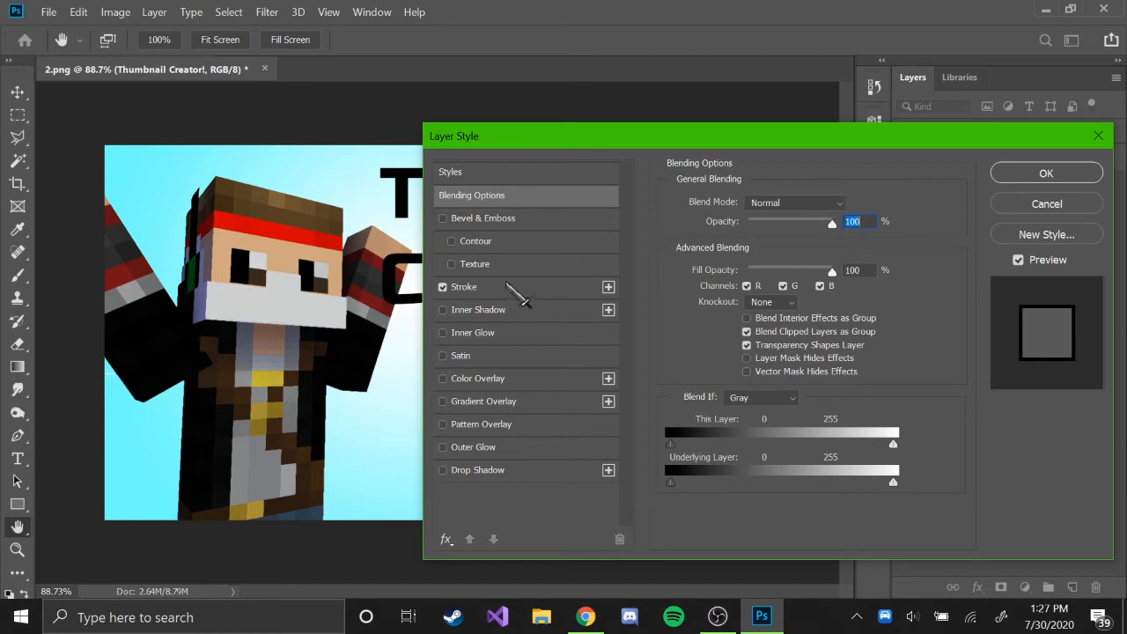
pyautogui.click(499, 289)
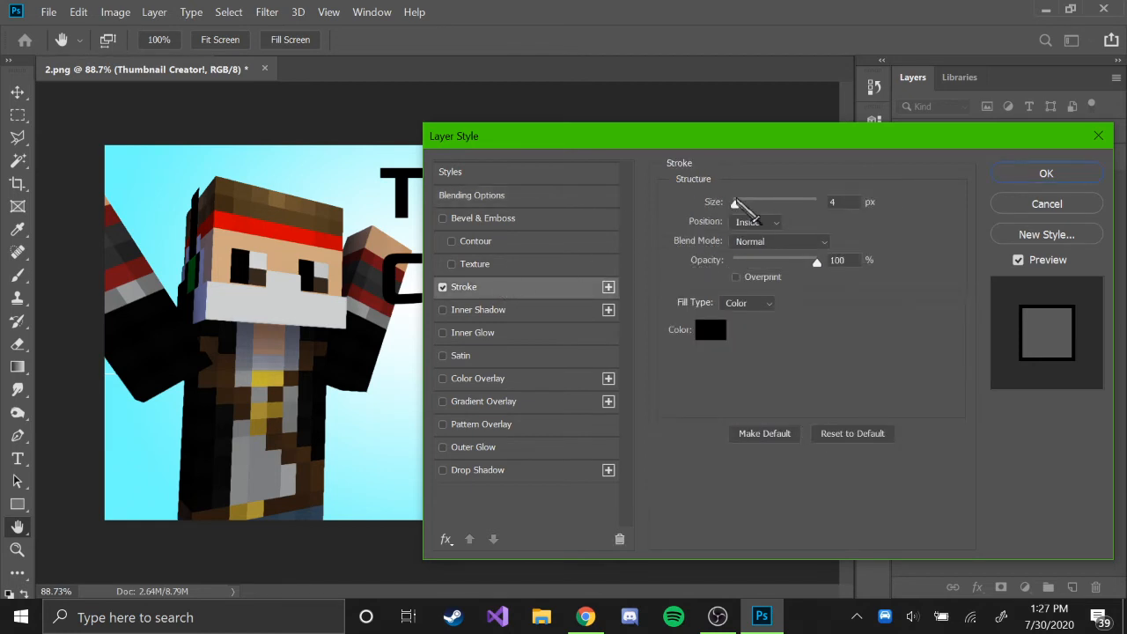
pyautogui.click(711, 331)
pyautogui.write('ffffff')
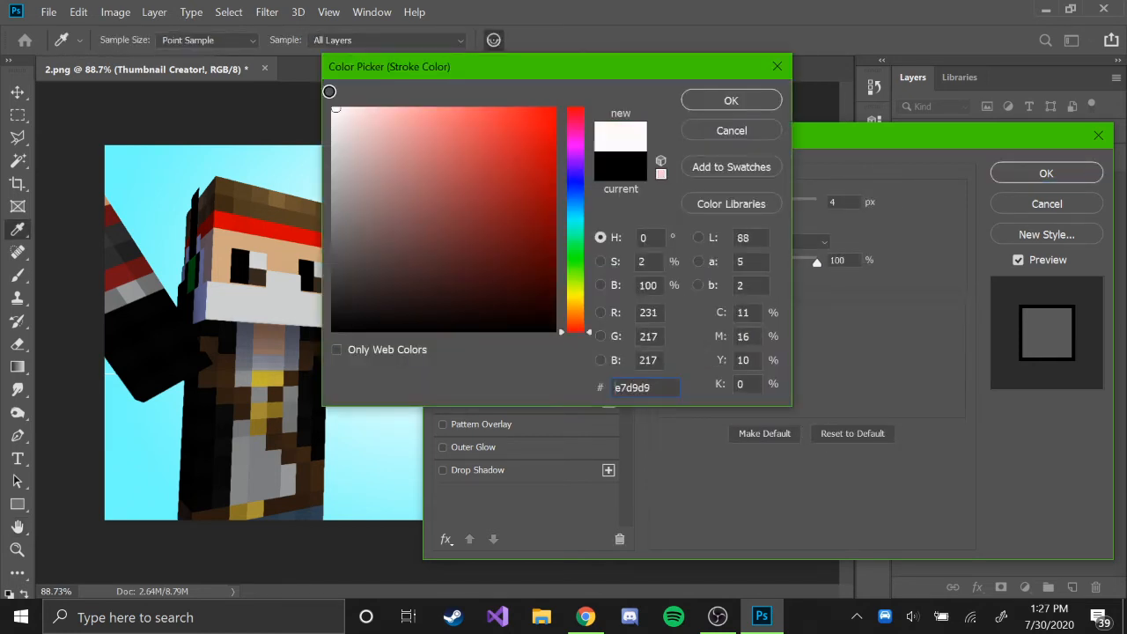
pyautogui.click(721, 110)
pyautogui.moveTo(795, 143)
pyautogui.mouseDown()
pyautogui.moveTo(931, 182)
pyautogui.moveTo(795, 126)
pyautogui.mouseUp()
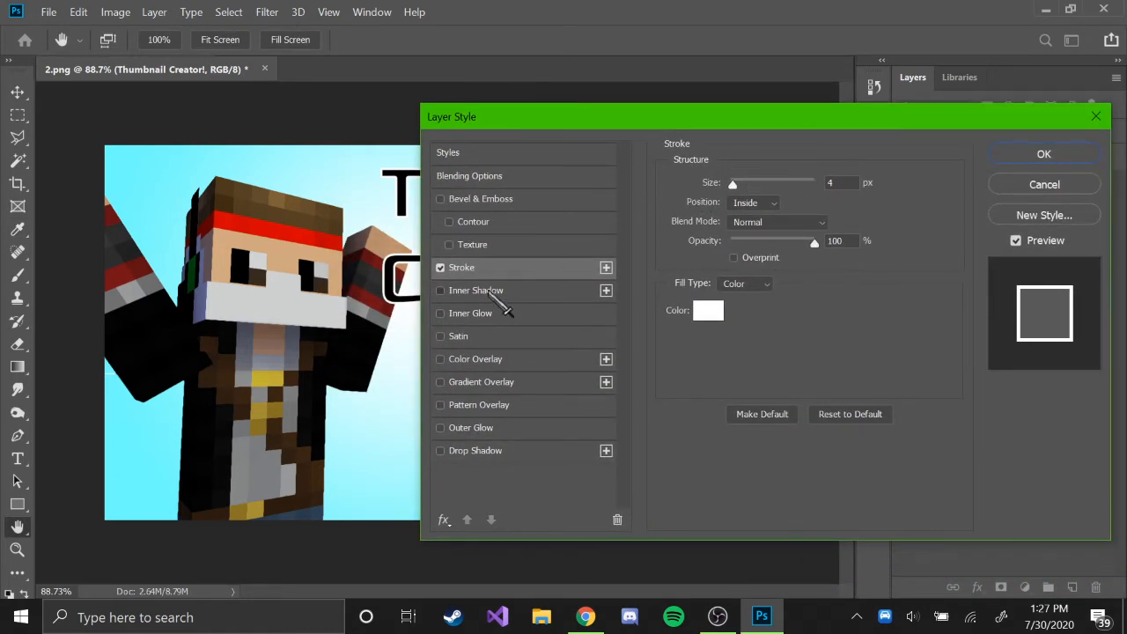
# - Enable the Inner Shadow and Inner Glow effects on the title text layer
pyautogui.click(495, 293)
pyautogui.click(480, 317)
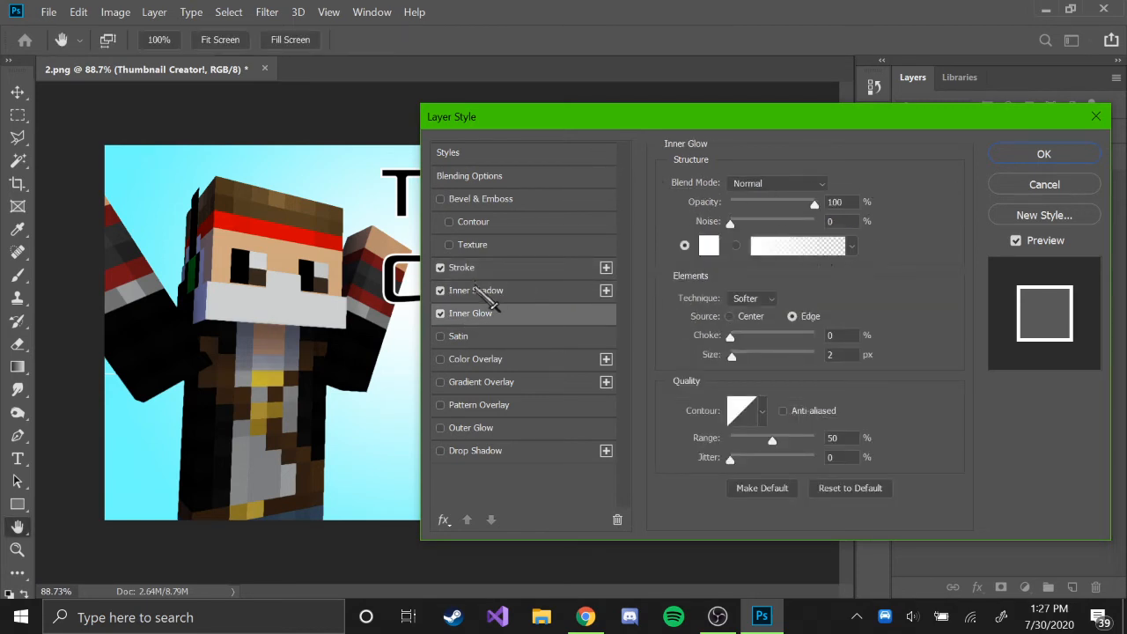
pyautogui.click(480, 292)
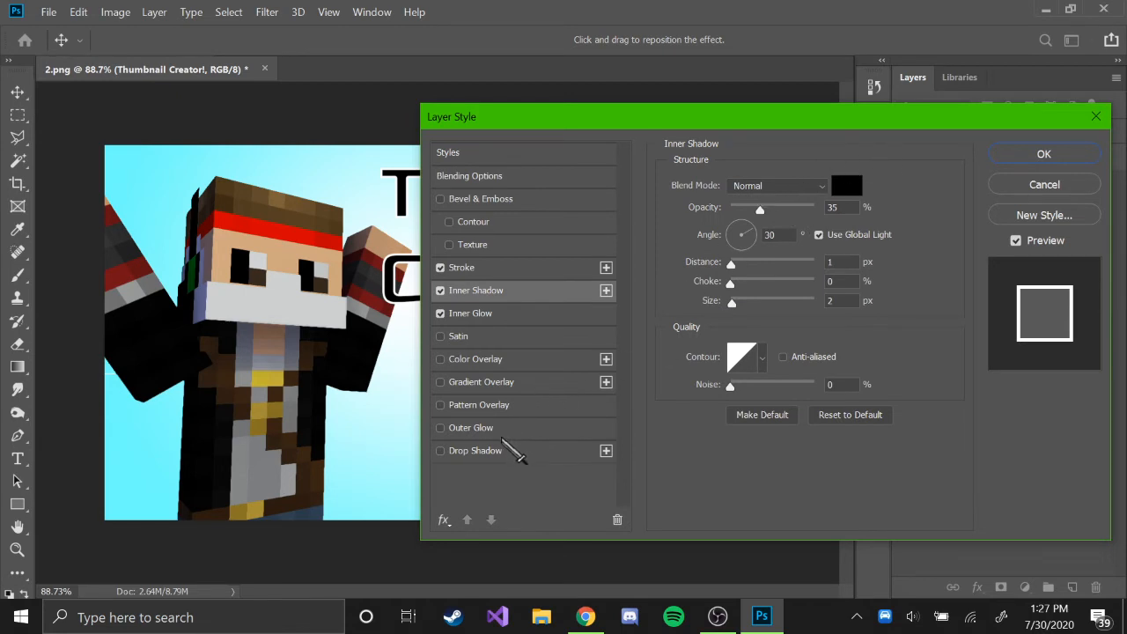
# - Add a black drop shadow to the title text at a 148° angle with 0% noise, and apply the layer style
pyautogui.click(492, 453)
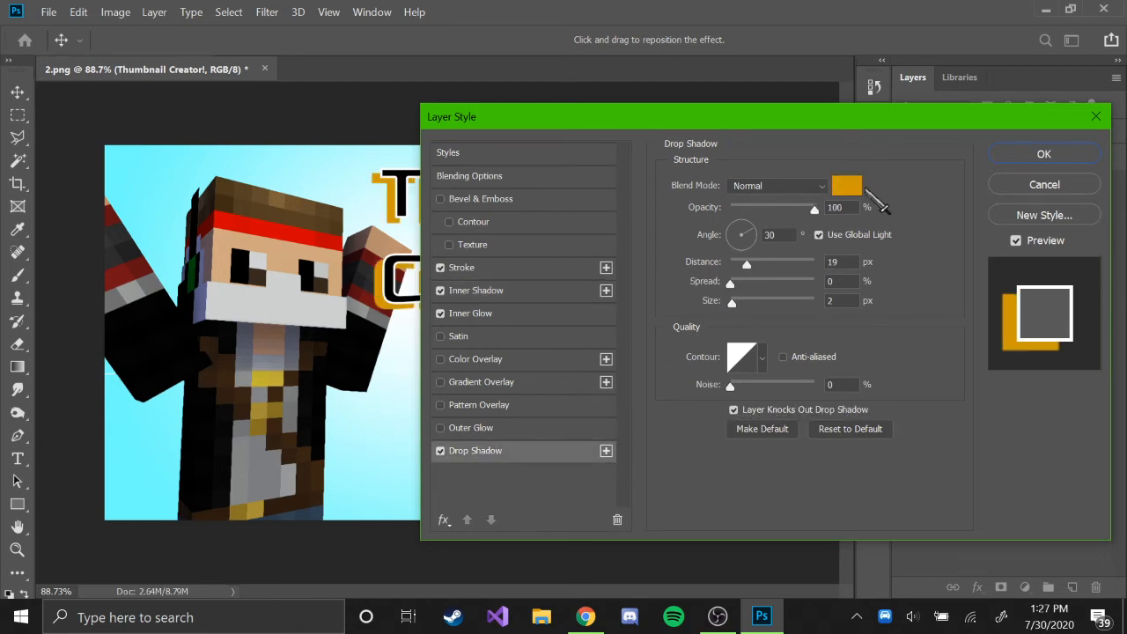
pyautogui.click(835, 192)
pyautogui.moveTo(553, 203); pyautogui.dragTo(555, 339)
pyautogui.click(734, 103)
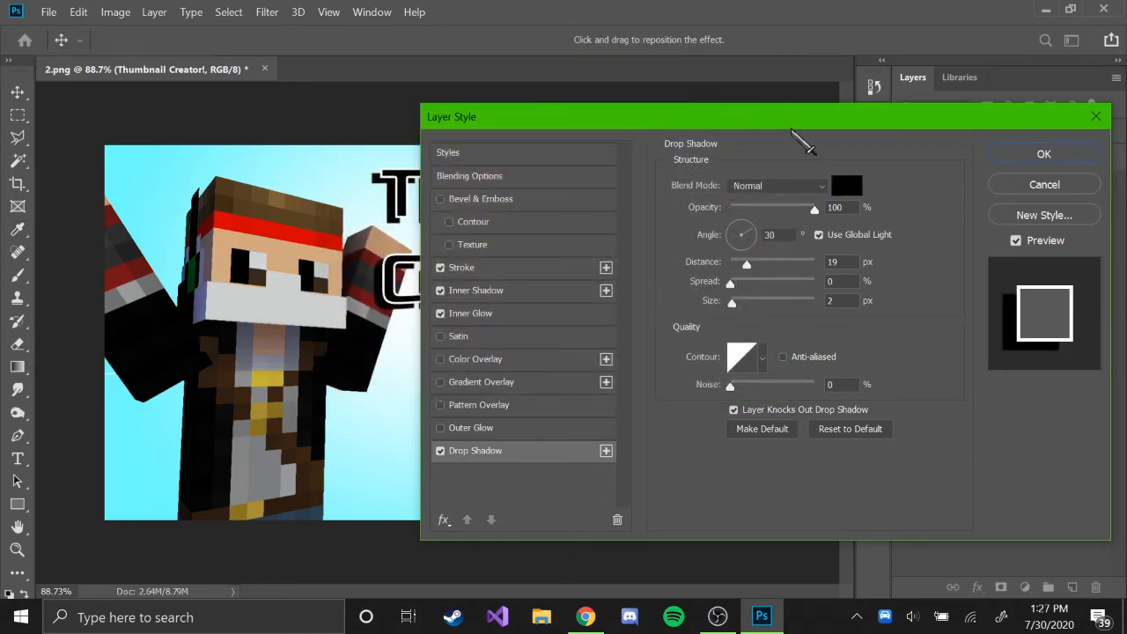
pyautogui.moveTo(742, 243); pyautogui.dragTo(662, 187)
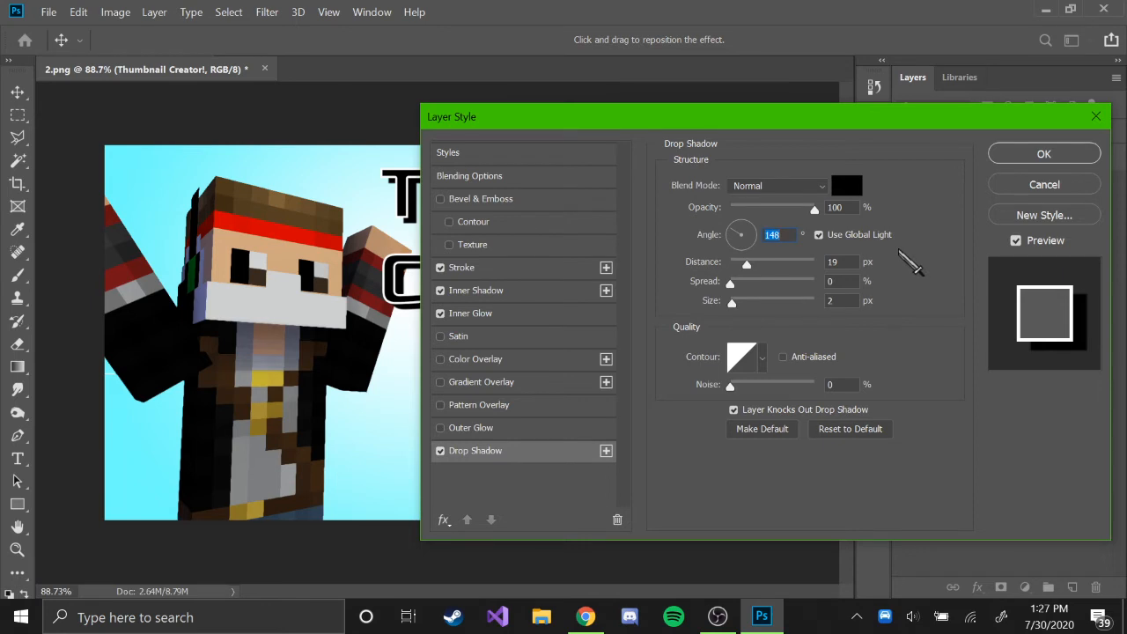
pyautogui.moveTo(730, 385); pyautogui.dragTo(691, 396)
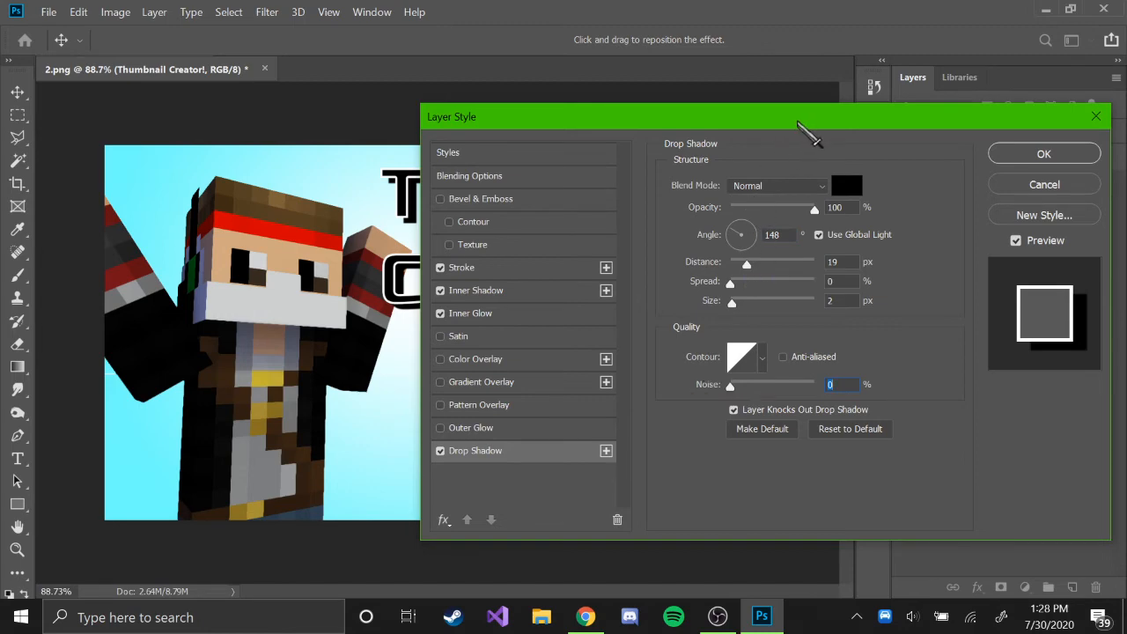
pyautogui.moveTo(801, 126); pyautogui.dragTo(533, 285)
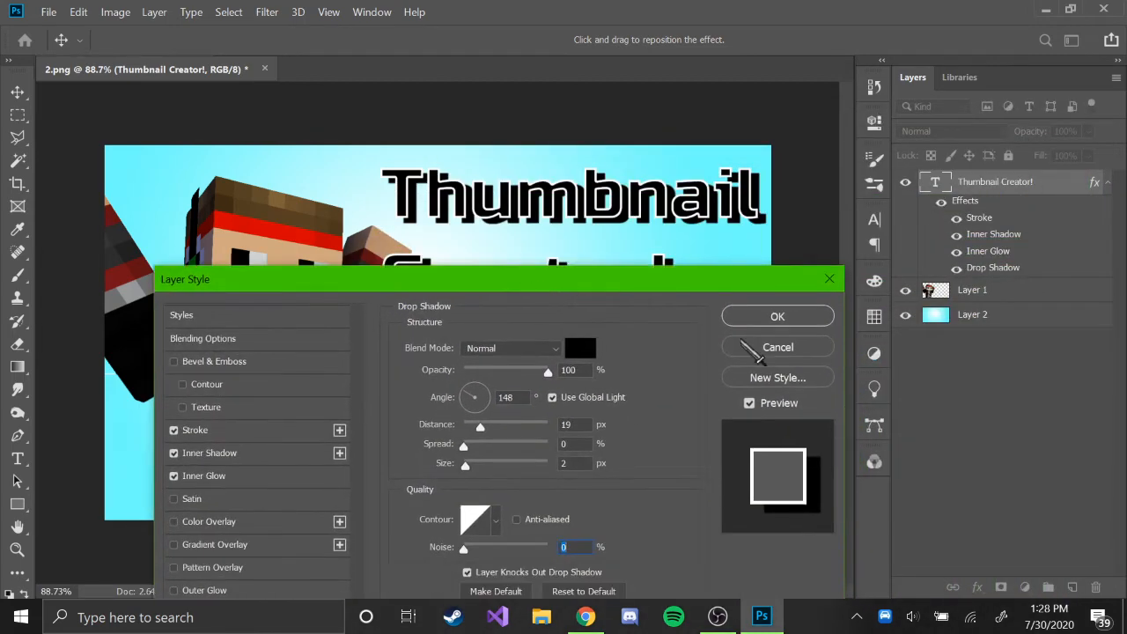
pyautogui.click(778, 316)
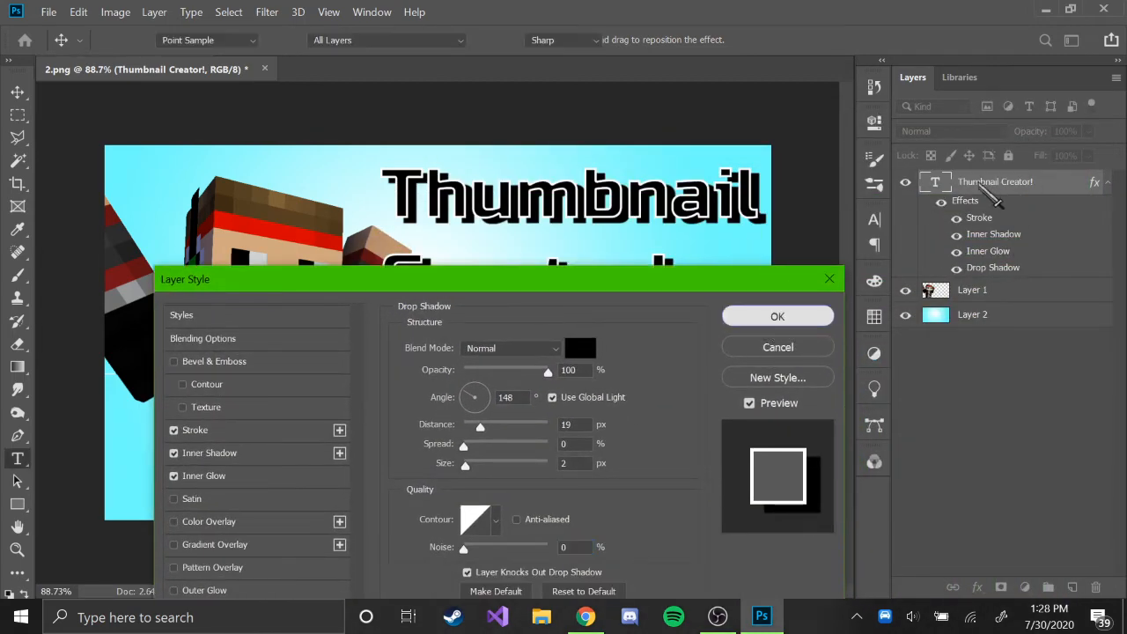
# - Recolor all of the "Thumbnail Creator!" title text to blue #1f2ddd and commit the text edit
pyautogui.click(557, 210)
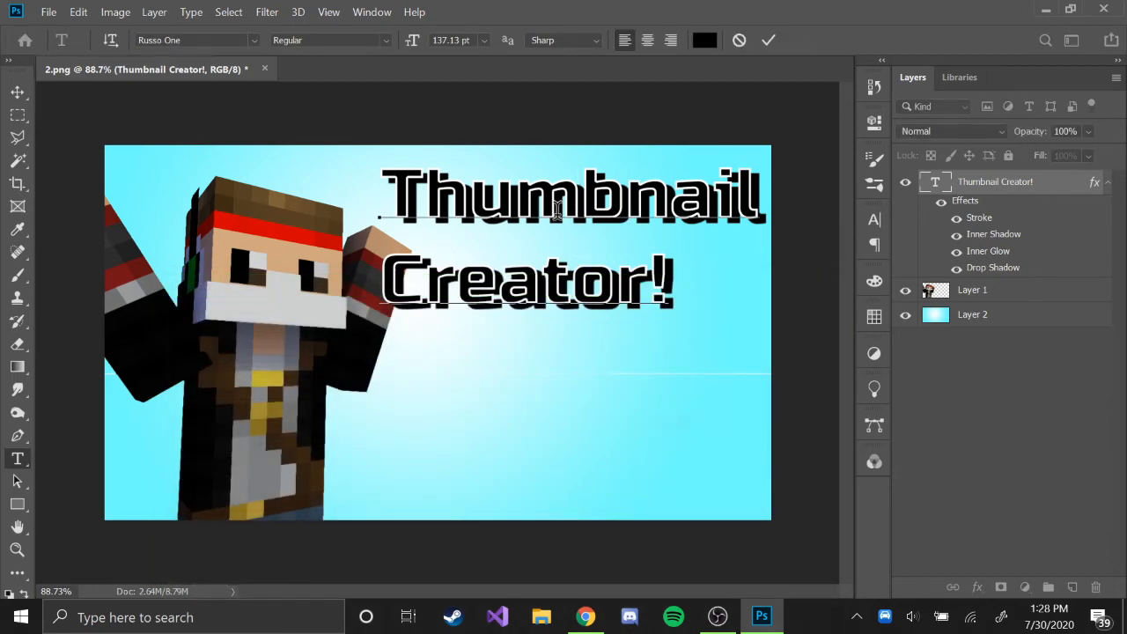
pyautogui.moveTo(390, 185); pyautogui.dragTo(738, 314)
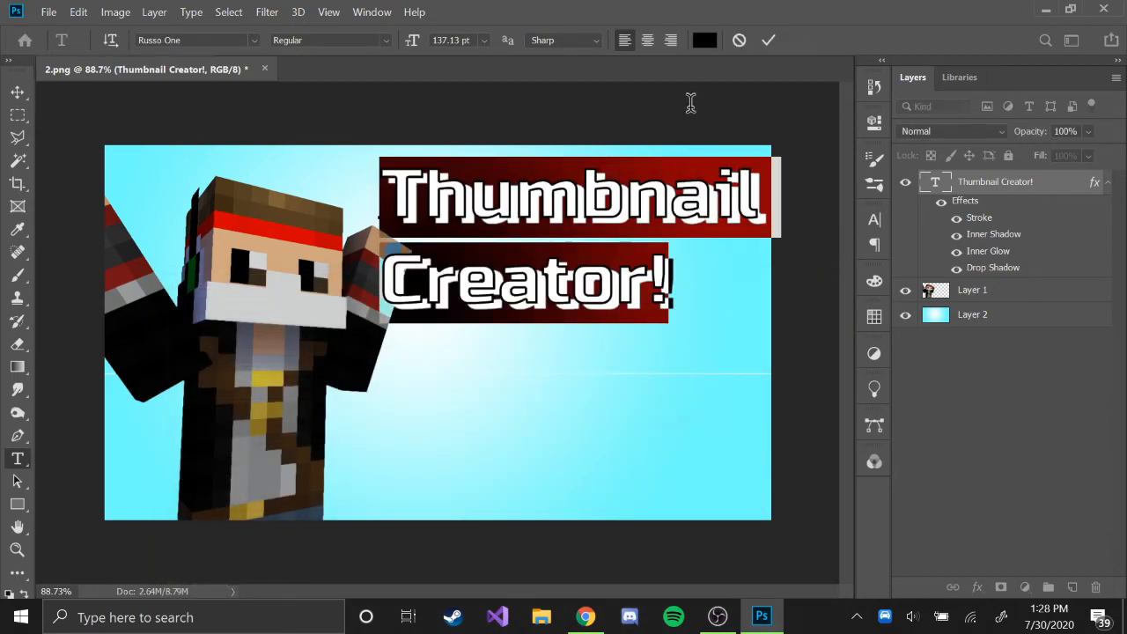
pyautogui.hotkey('ctrl', 'h')
pyautogui.click(705, 39)
pyautogui.moveTo(533, 176); pyautogui.dragTo(534, 110)
pyautogui.moveTo(692, 64); pyautogui.dragTo(889, 192)
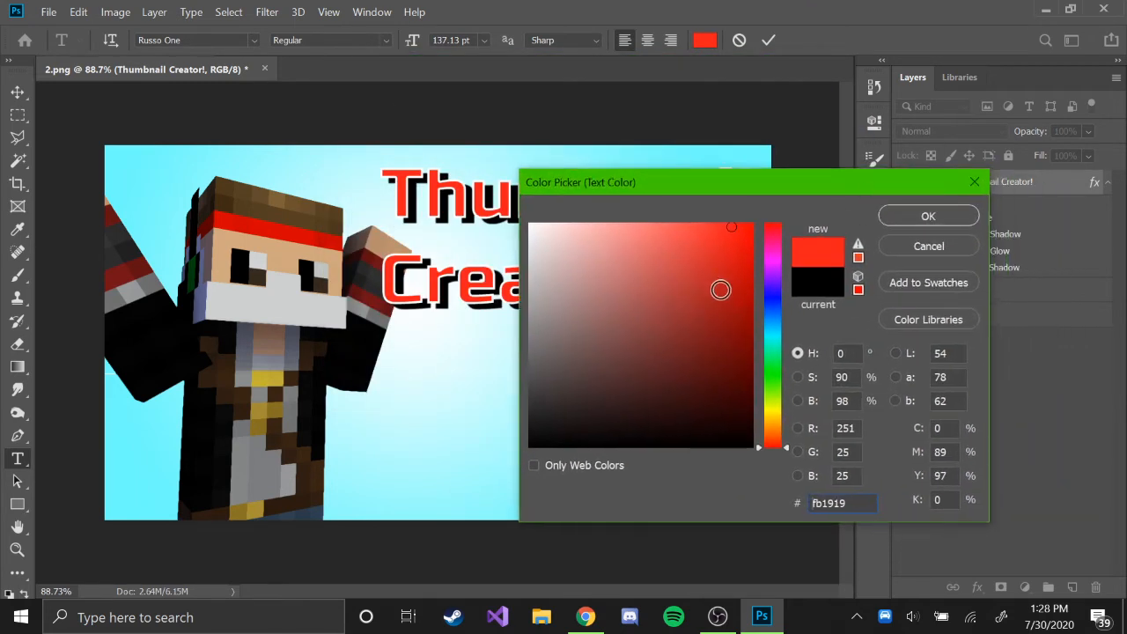
pyautogui.moveTo(720, 289); pyautogui.dragTo(485, 208)
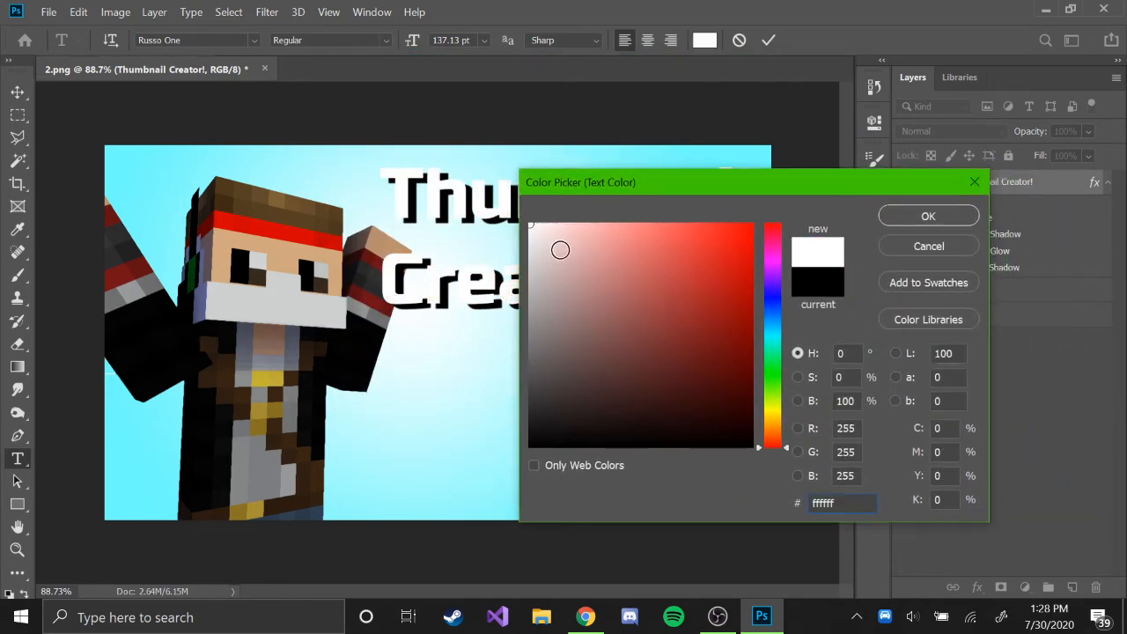
pyautogui.click(608, 285)
pyautogui.moveTo(771, 378); pyautogui.dragTo(772, 300)
pyautogui.moveTo(718, 262); pyautogui.dragTo(721, 252)
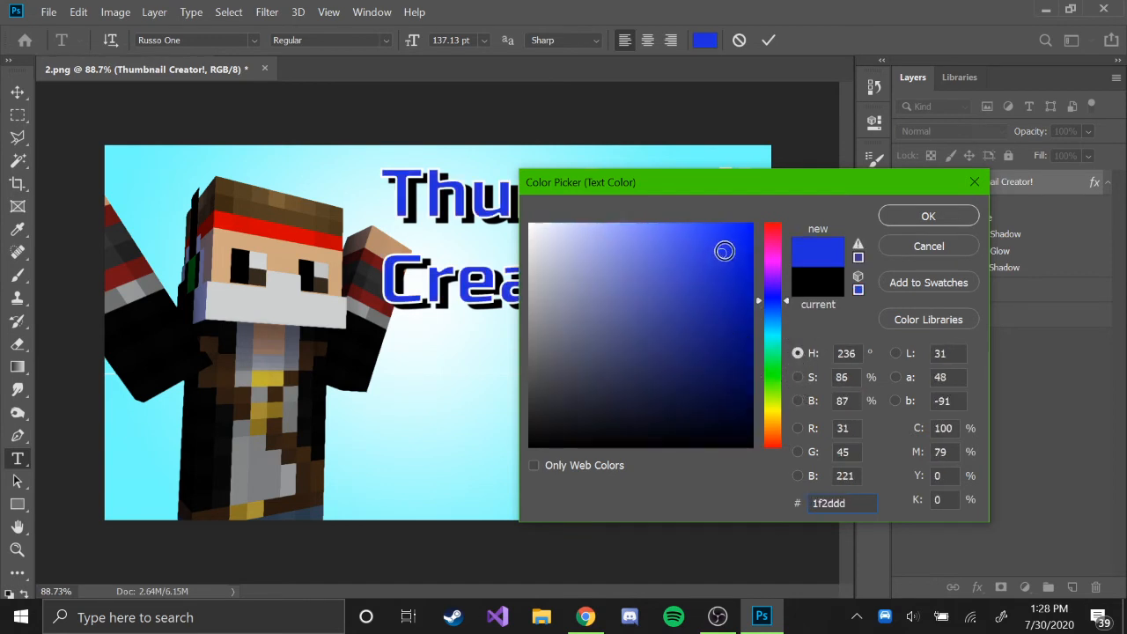
pyautogui.click(883, 218)
pyautogui.click(748, 284)
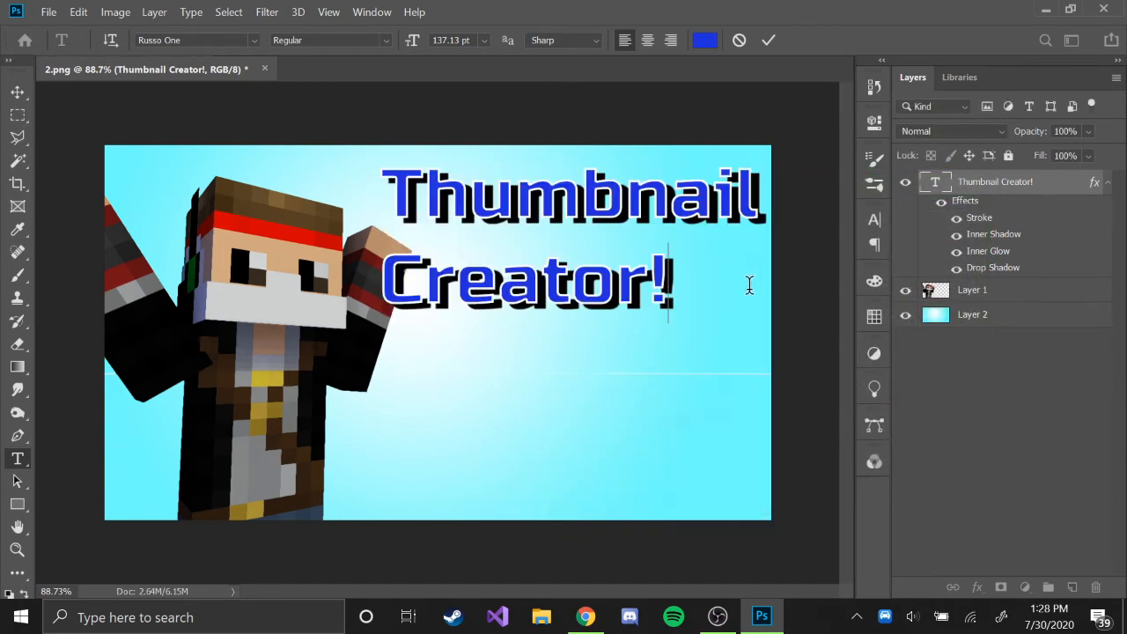
pyautogui.click(708, 507)
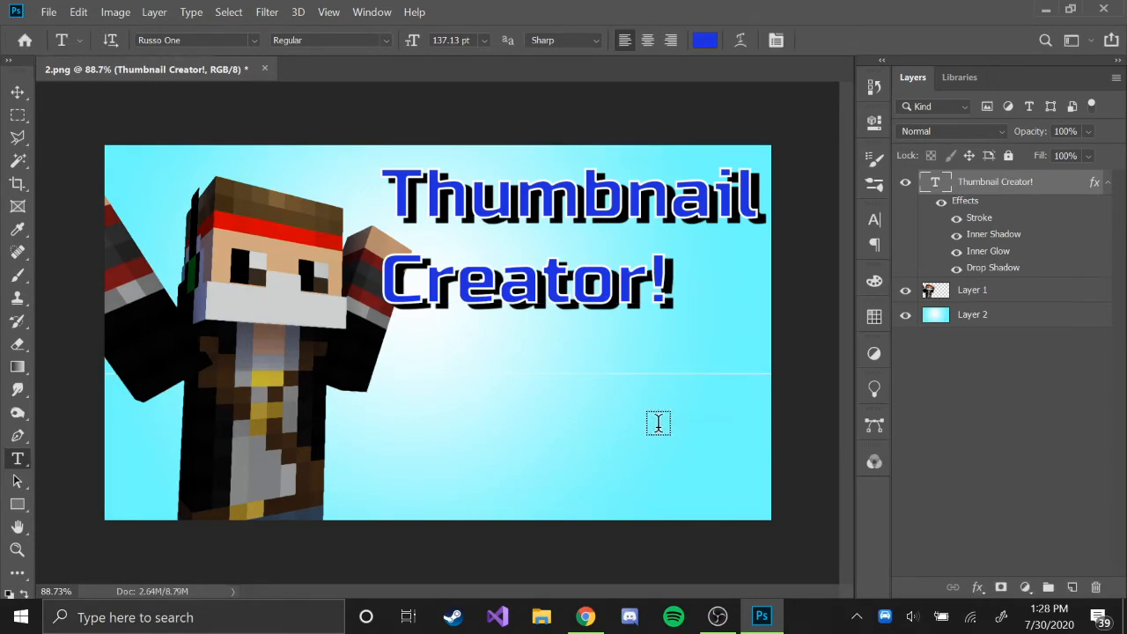
pyautogui.click(984, 395)
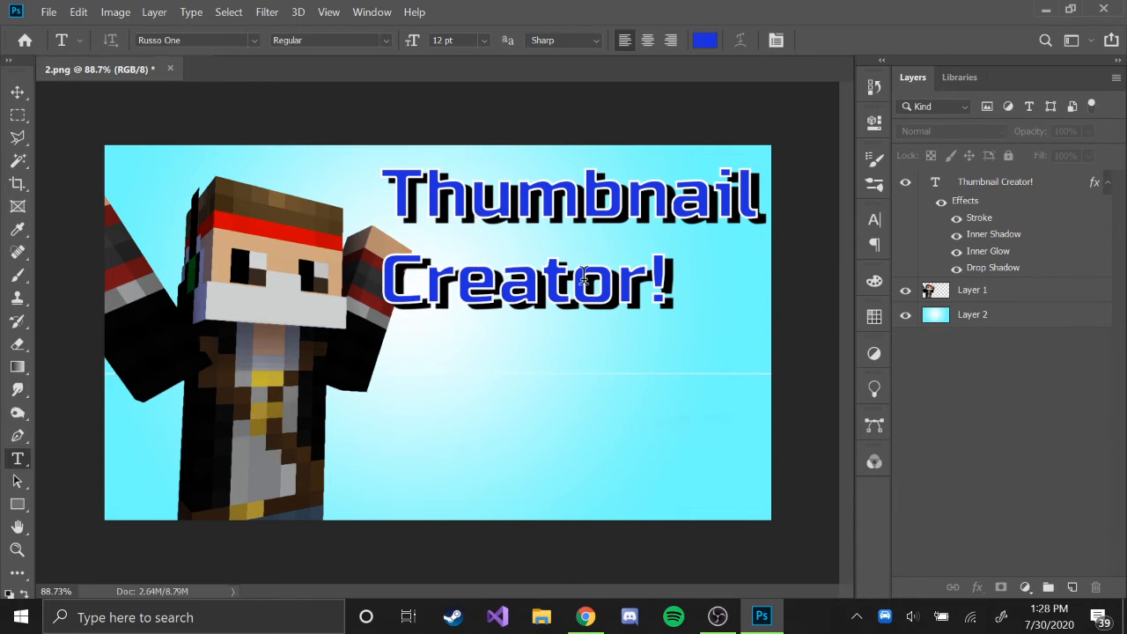
# - Move the title layer below the character layer, and try a drop shadow on the character with a 49° global light angle and 38 px distance
pyautogui.moveTo(1010, 187); pyautogui.dragTo(1013, 304)
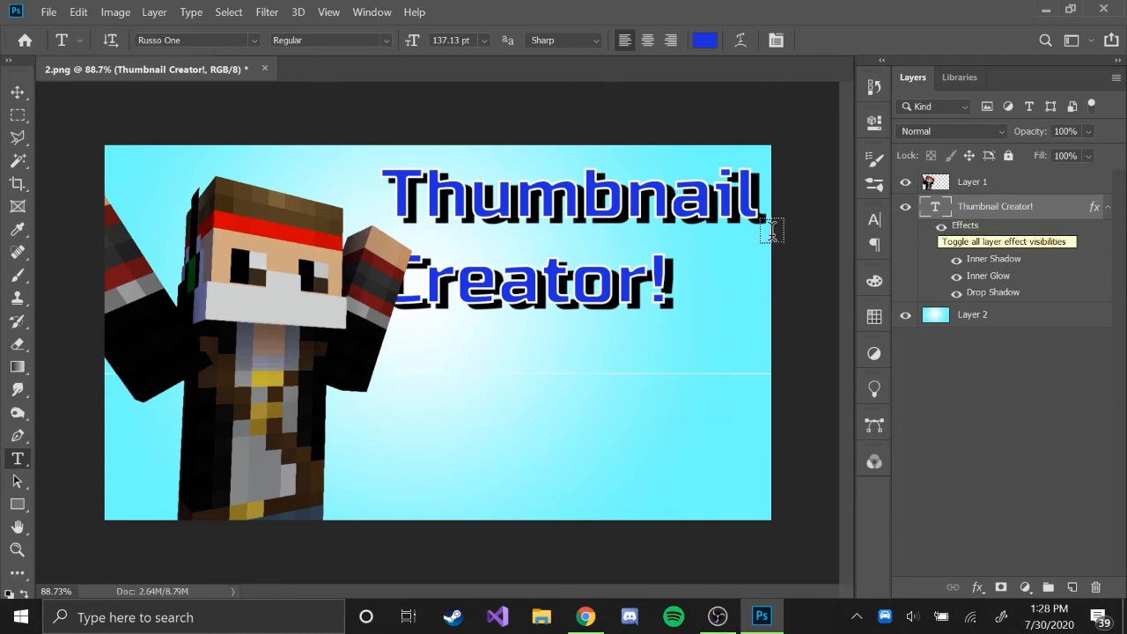
pyautogui.click(975, 181)
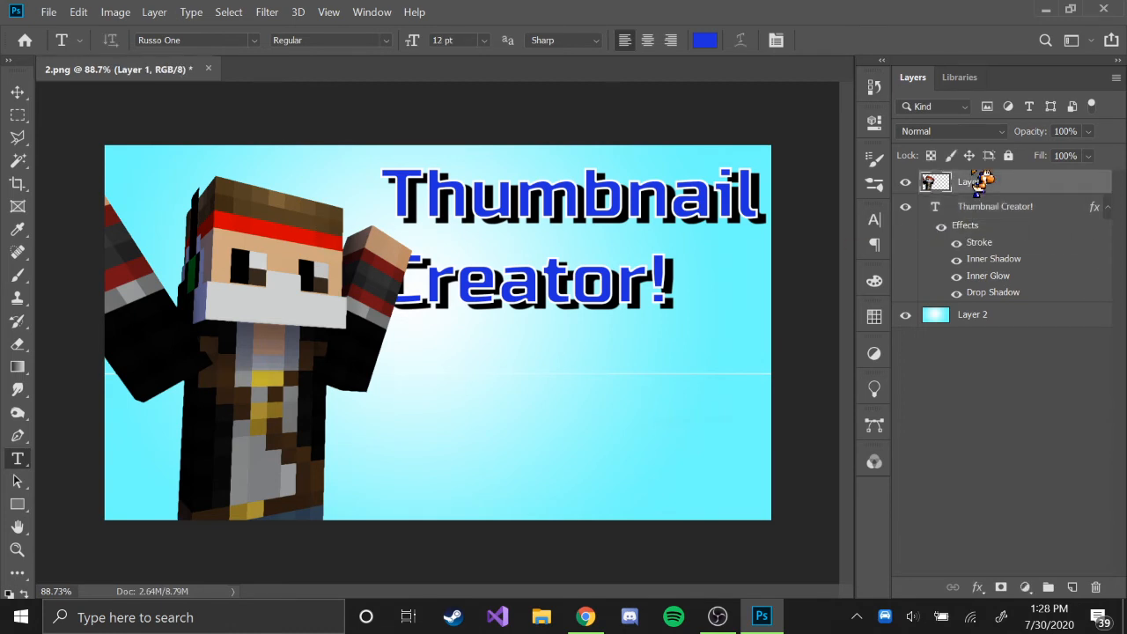
pyautogui.click(979, 587)
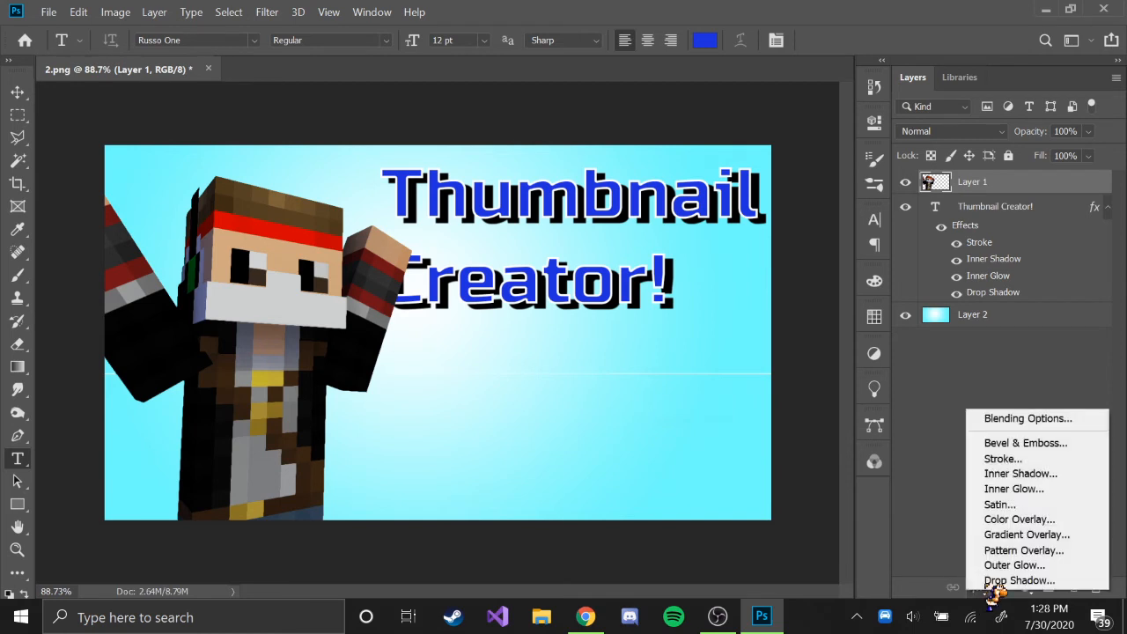
pyautogui.click(1044, 580)
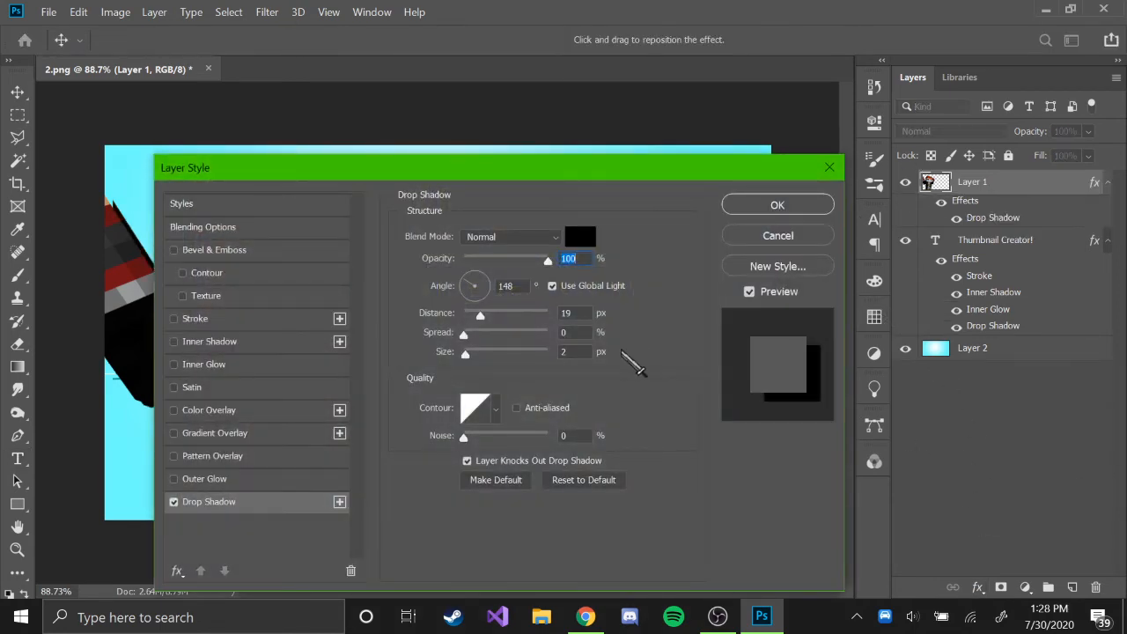
pyautogui.moveTo(543, 173); pyautogui.dragTo(753, 137)
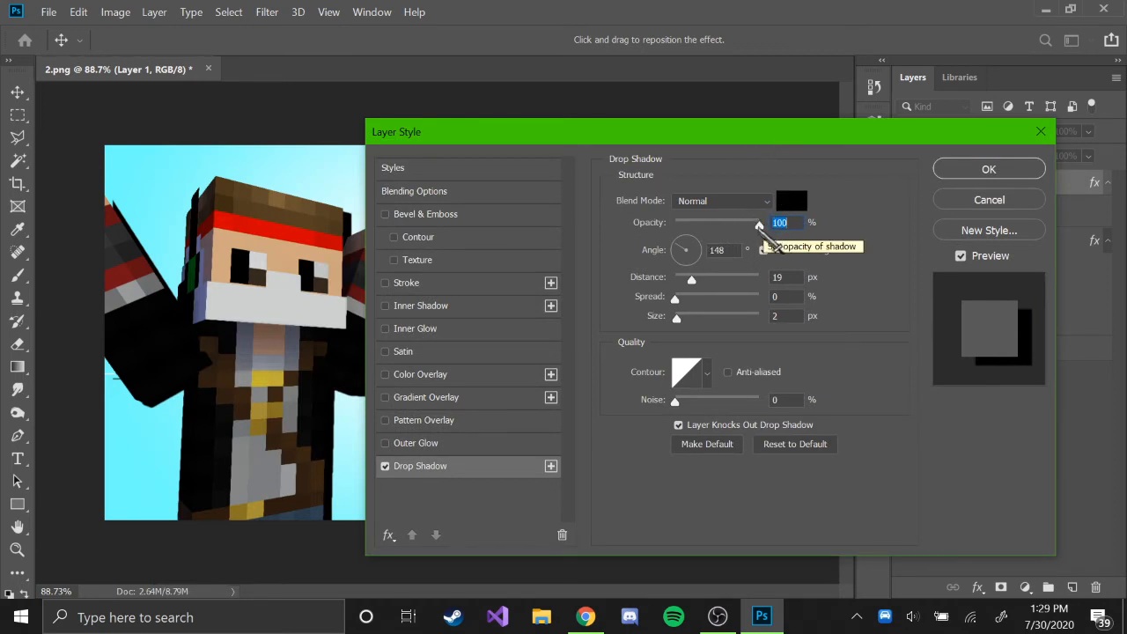
pyautogui.moveTo(677, 299); pyautogui.dragTo(737, 279)
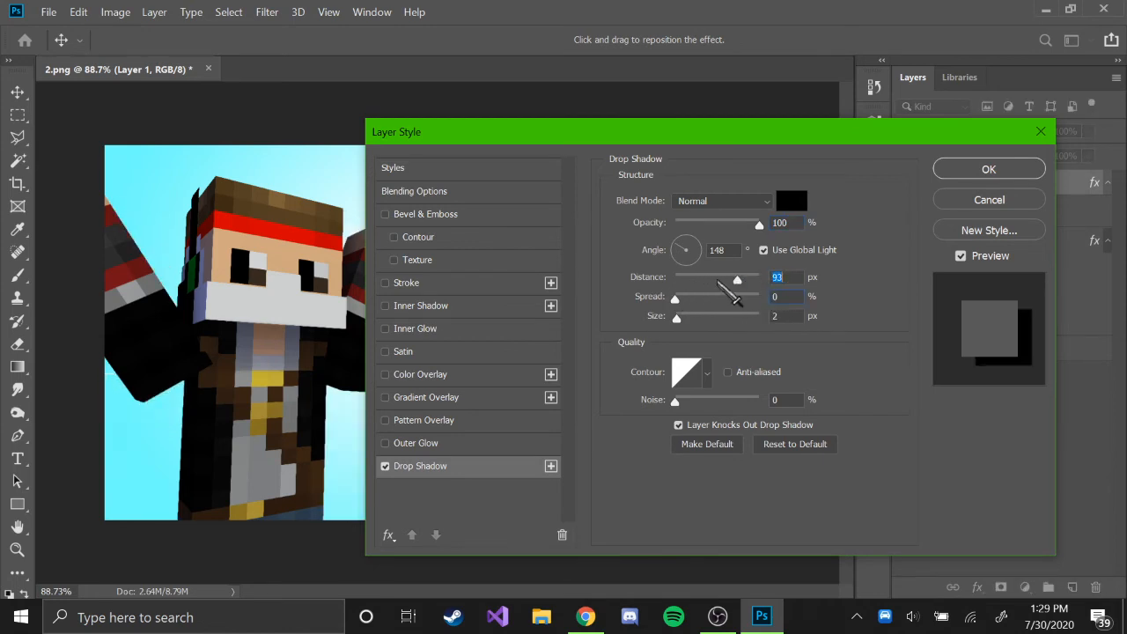
pyautogui.click(719, 280)
pyautogui.moveTo(676, 298); pyautogui.dragTo(702, 233)
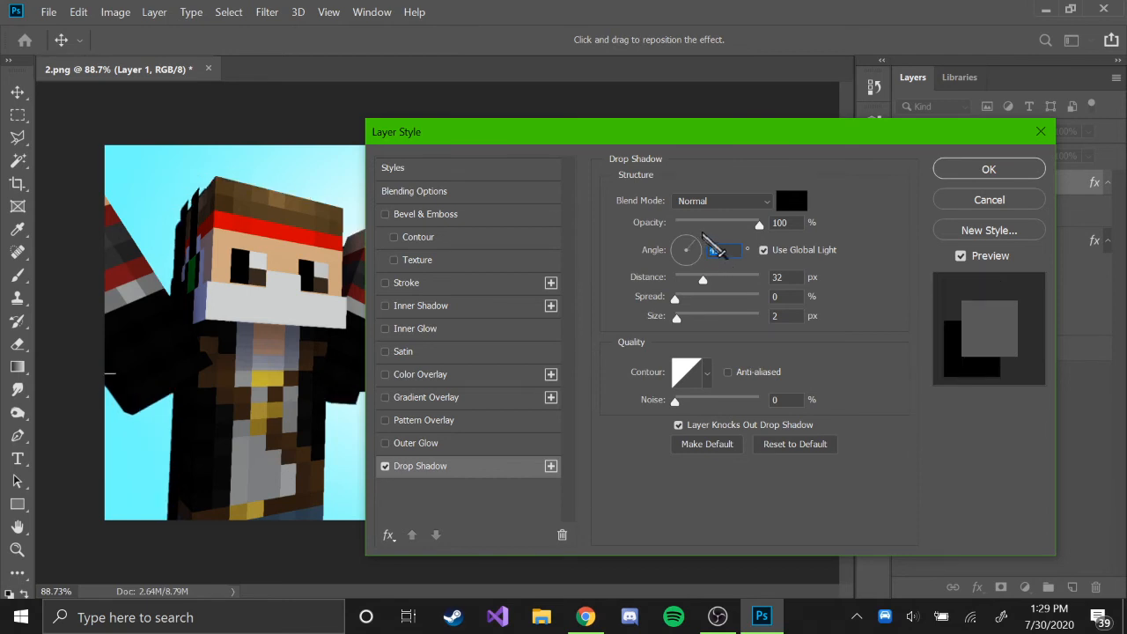
pyautogui.moveTo(702, 277)
pyautogui.mouseDown()
pyautogui.moveTo(675, 278)
pyautogui.moveTo(758, 290)
pyautogui.moveTo(728, 295)
pyautogui.moveTo(708, 280)
pyautogui.mouseUp()
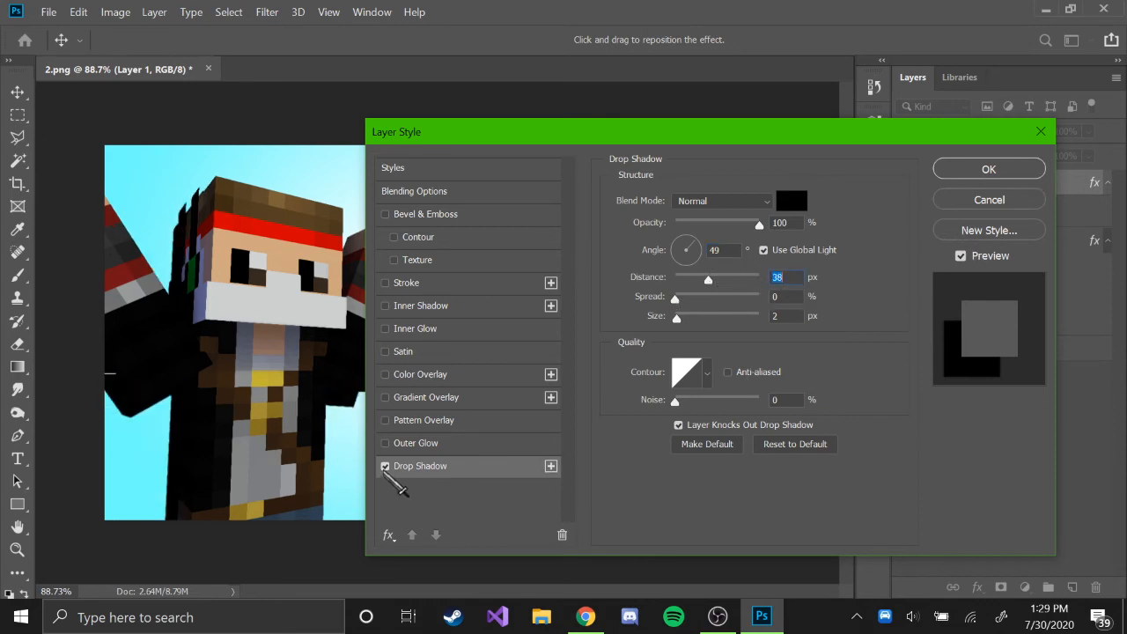
# - Replace the character layer's drop shadow with a white 4 px inside stroke, and move the title layer back above it
pyautogui.click(385, 465)
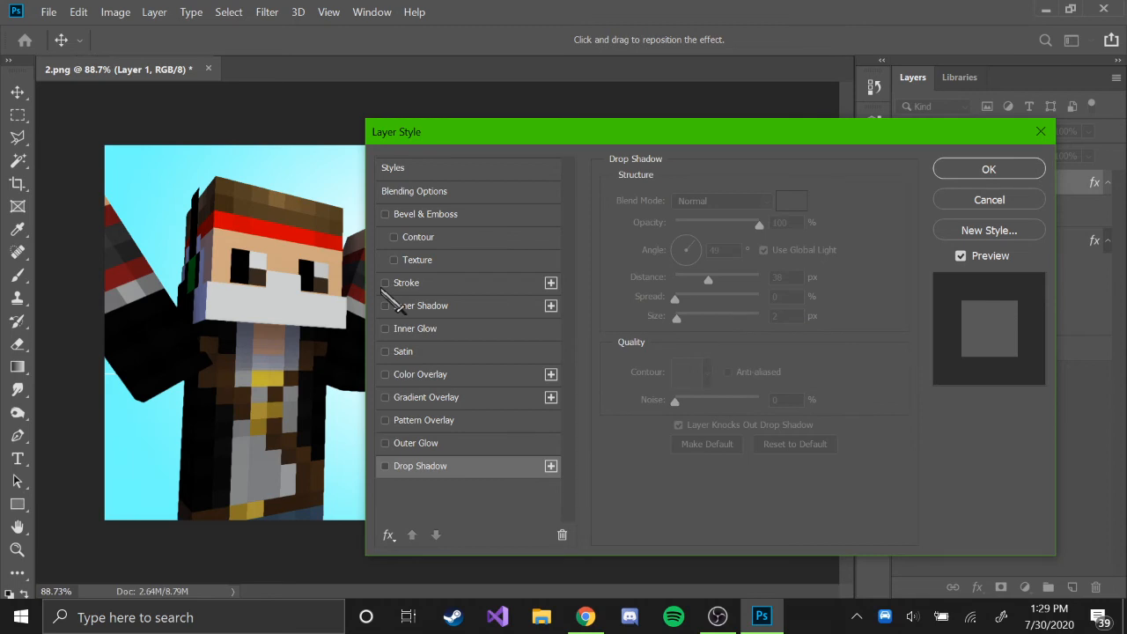
pyautogui.click(385, 284)
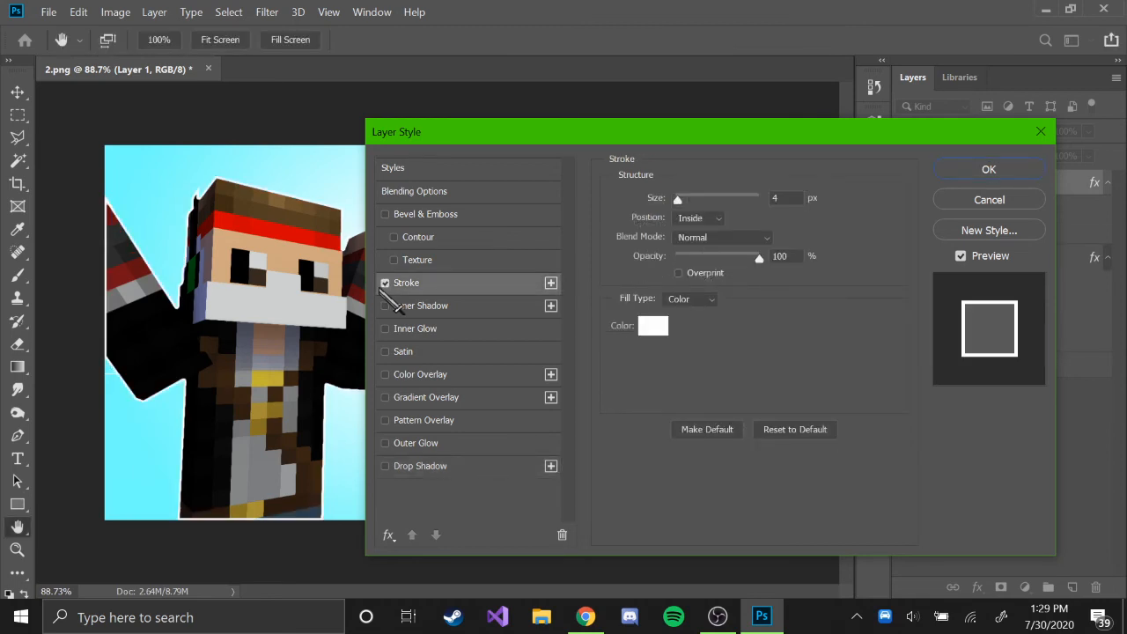
pyautogui.click(989, 169)
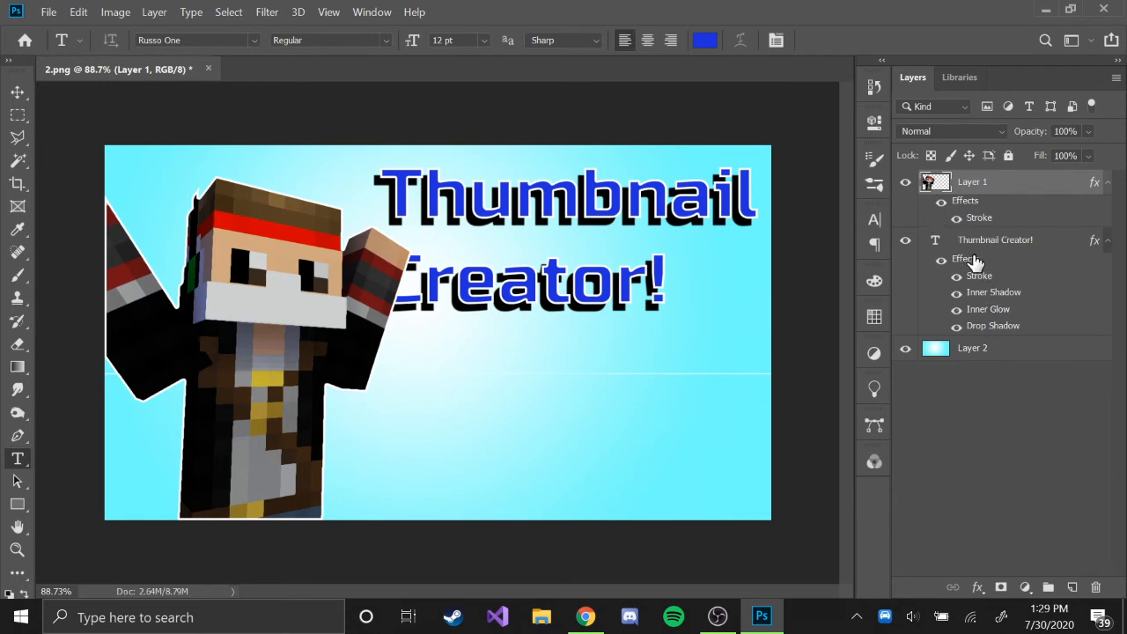
pyautogui.moveTo(975, 261)
pyautogui.mouseDown()
pyautogui.moveTo(984, 254)
pyautogui.moveTo(969, 183)
pyautogui.mouseUp()
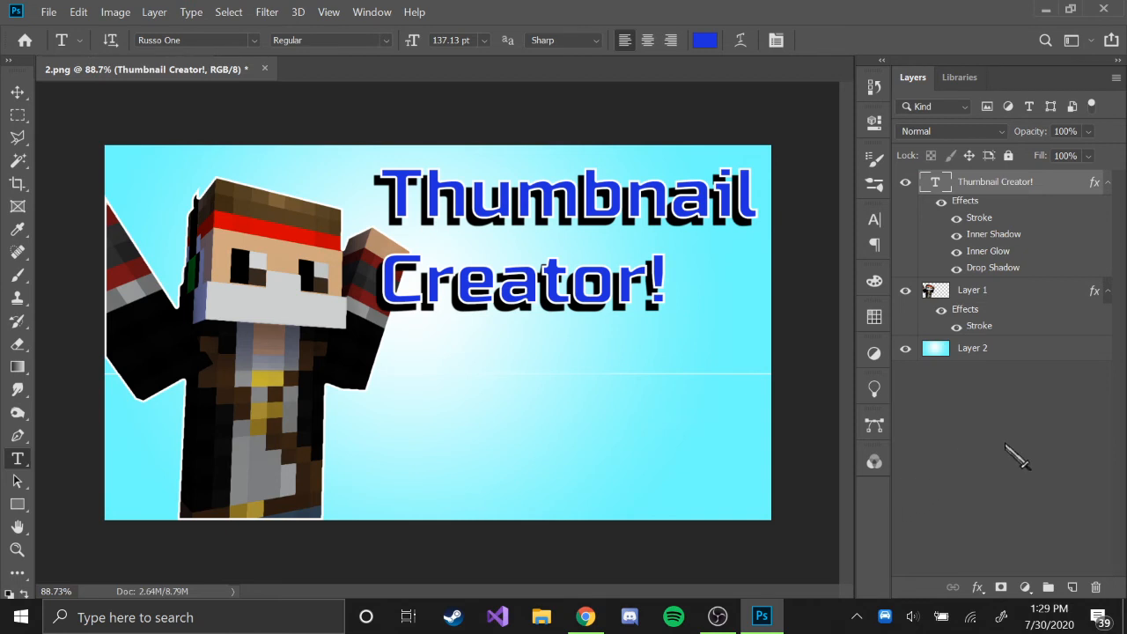
pyautogui.click(1008, 462)
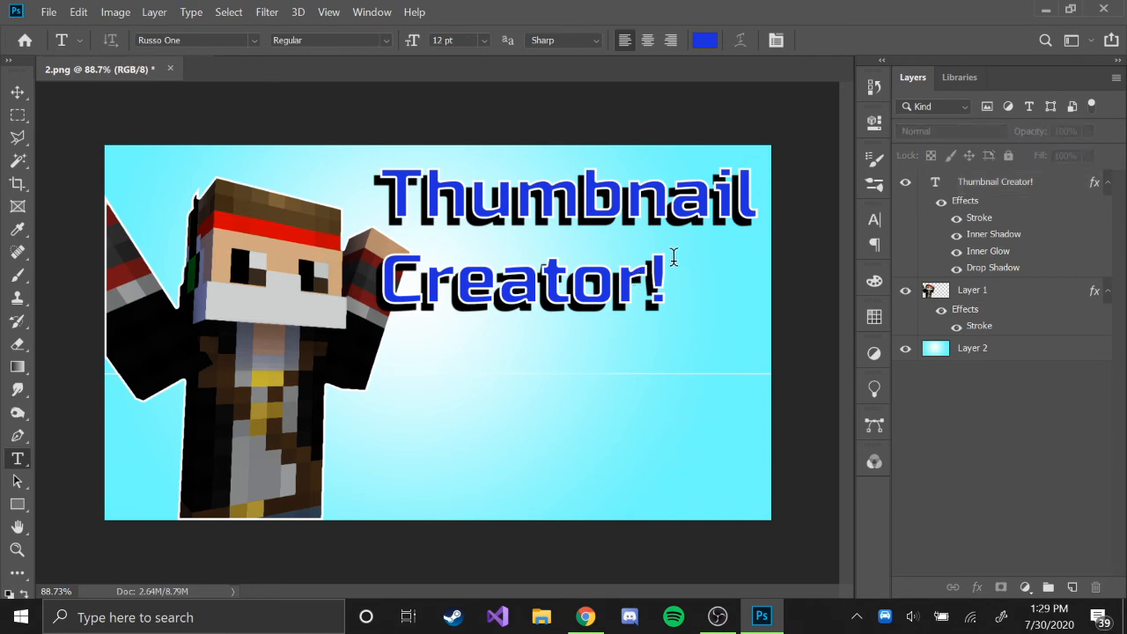
pyautogui.click(48, 11)
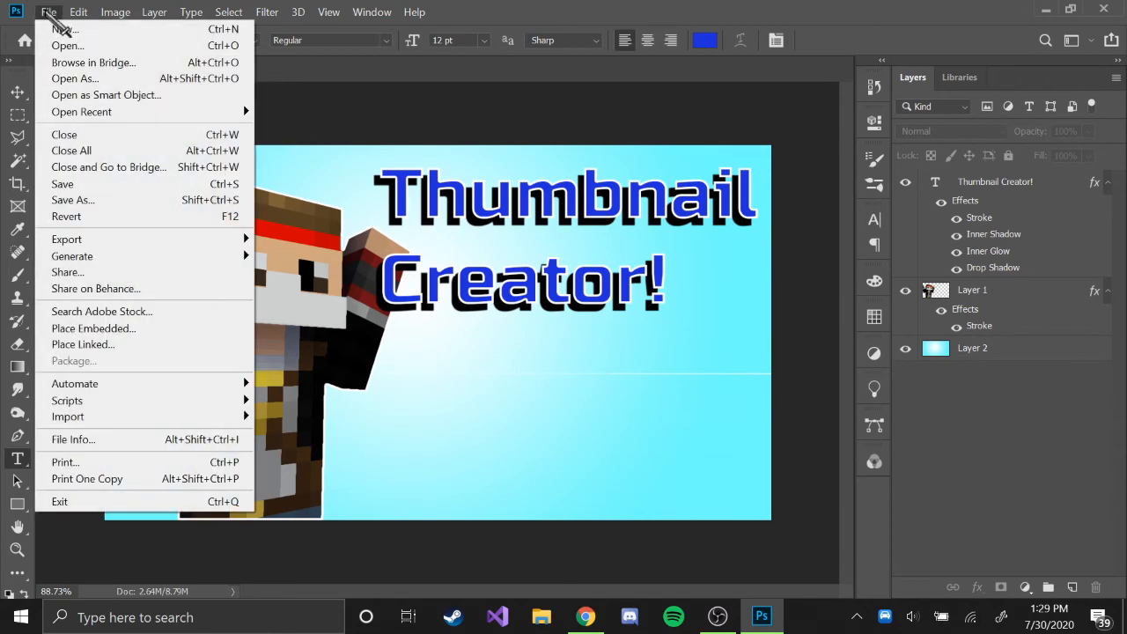
pyautogui.moveTo(79, 11)
pyautogui.click(975, 426)
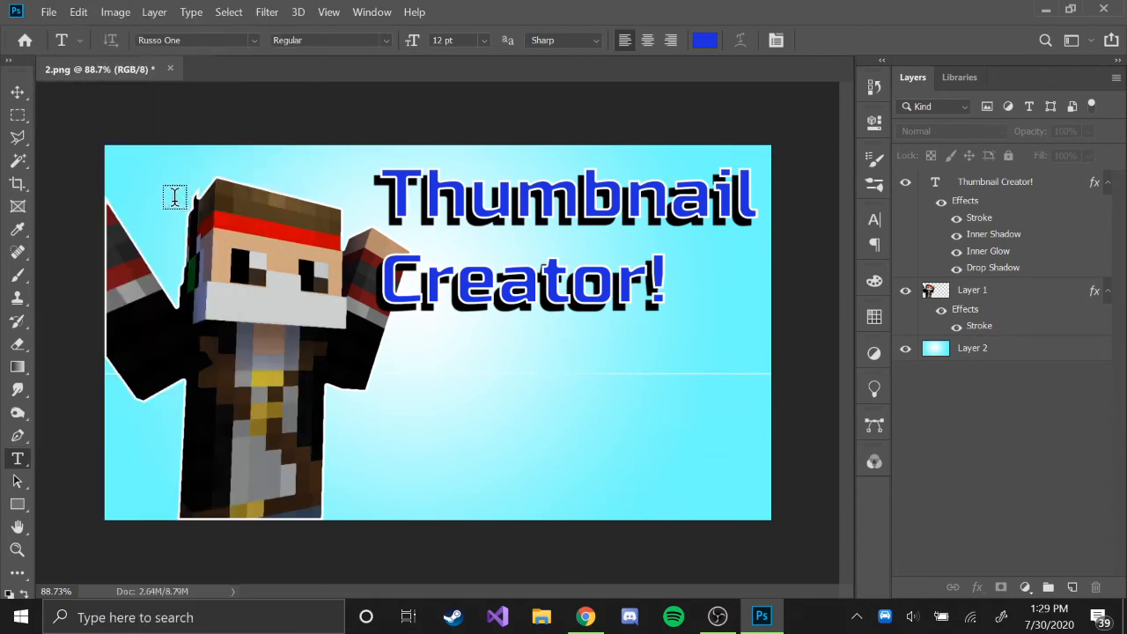
# - Try moving the title text up and to the right on the canvas, and undo the move
pyautogui.click(18, 91)
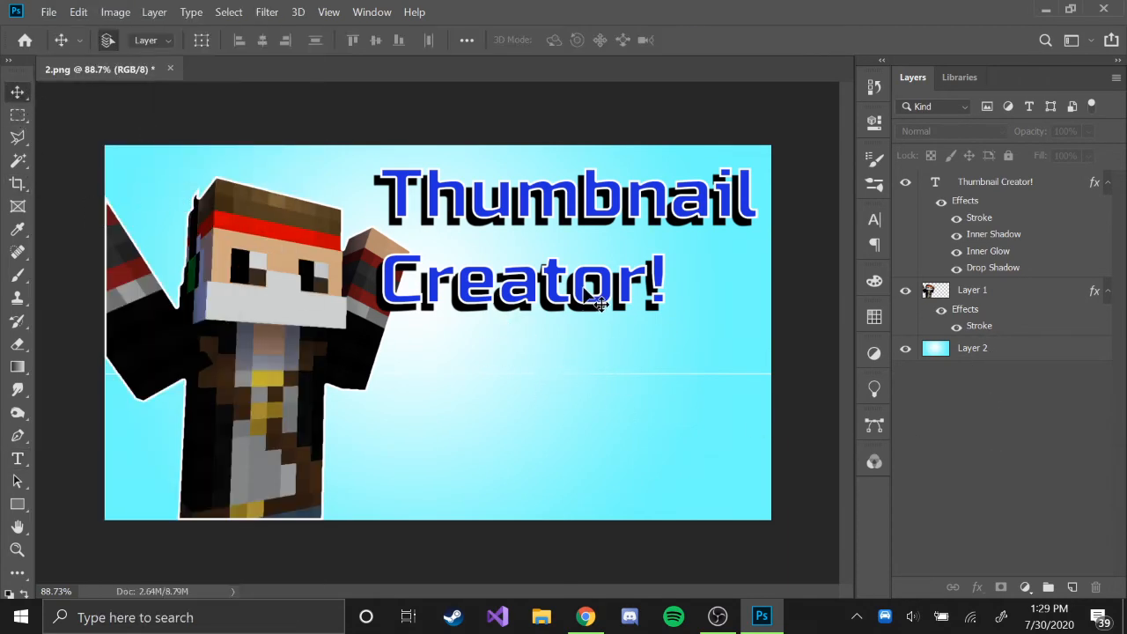
pyautogui.moveTo(596, 303); pyautogui.dragTo(630, 267)
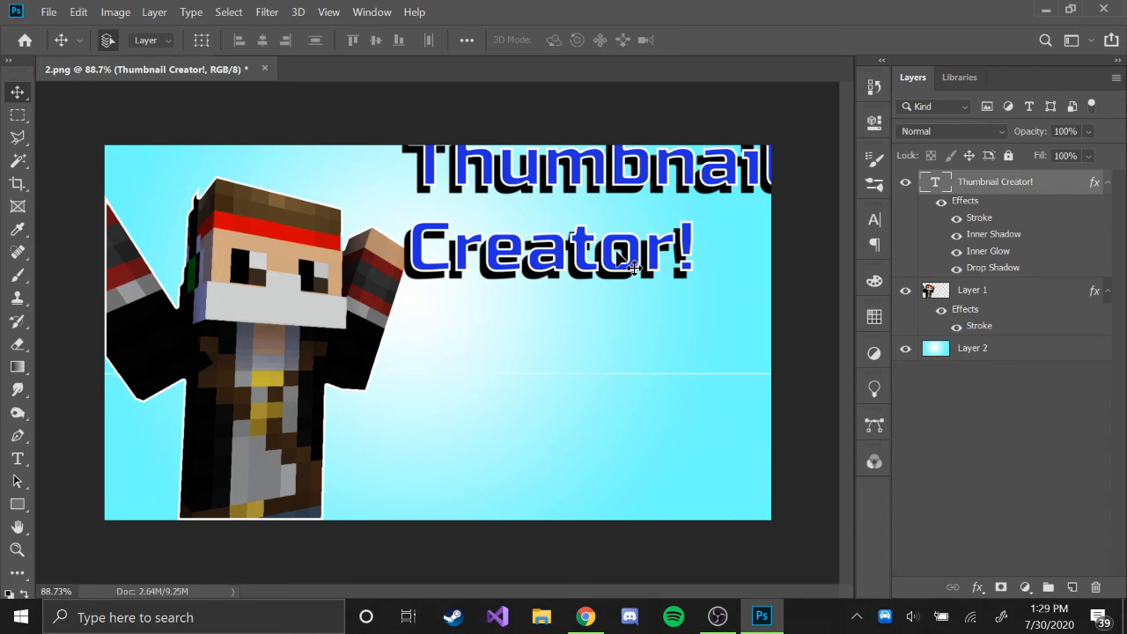
pyautogui.hotkey('ctrl', 'z')
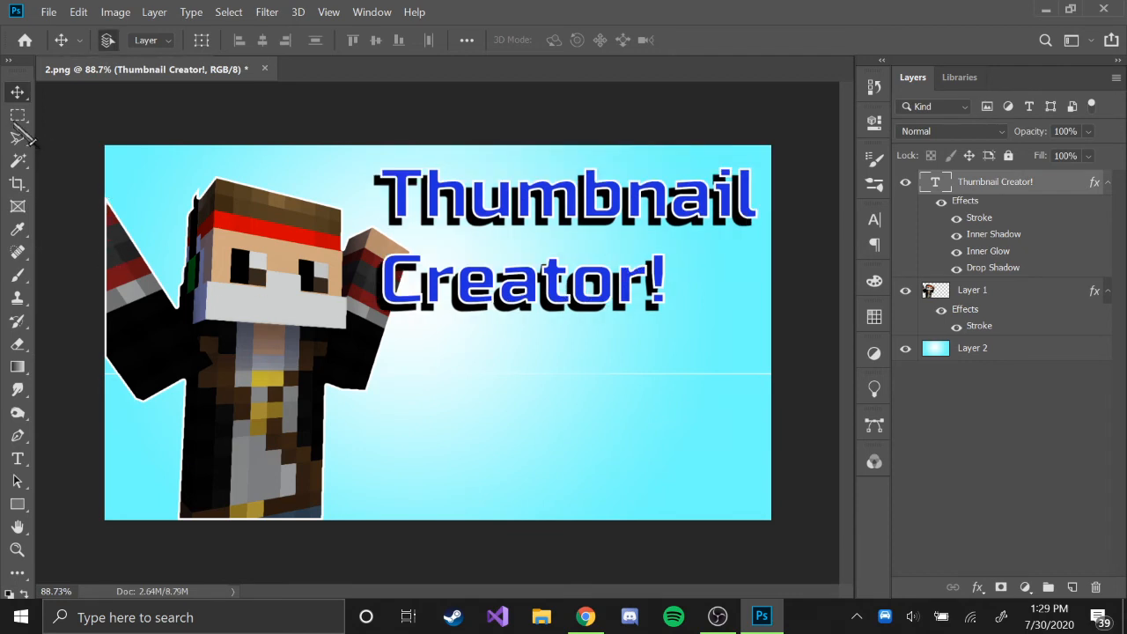
# - Try to erase the thin white line in the background on Layer 2, and undo the eraser stroke
pyautogui.click(942, 351)
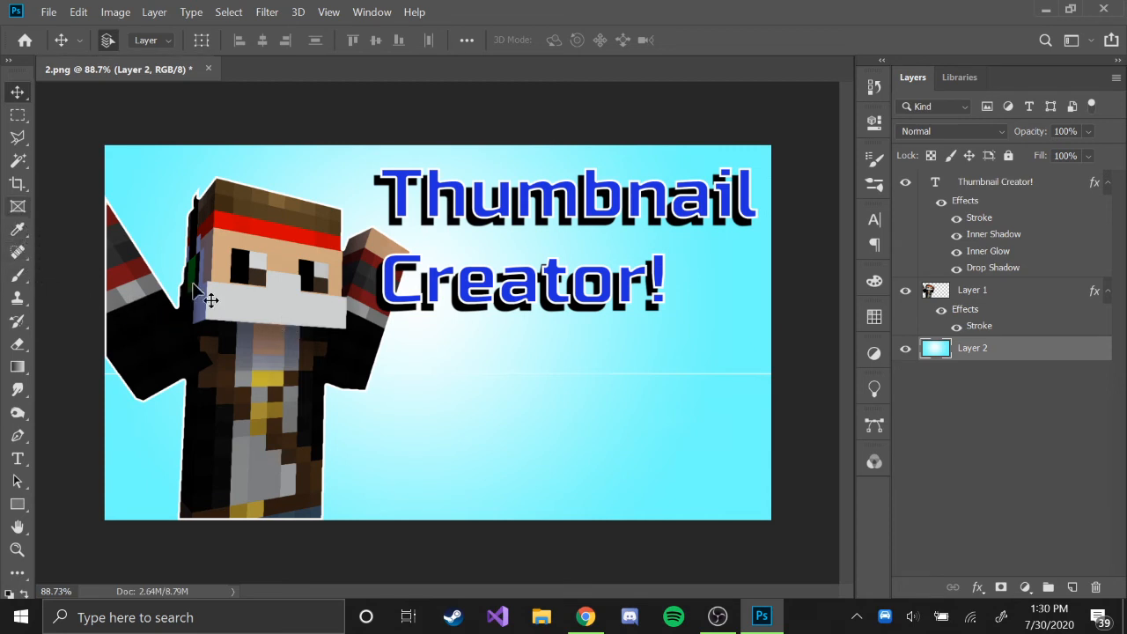
pyautogui.press('e')
pyautogui.moveTo(554, 384); pyautogui.dragTo(654, 381)
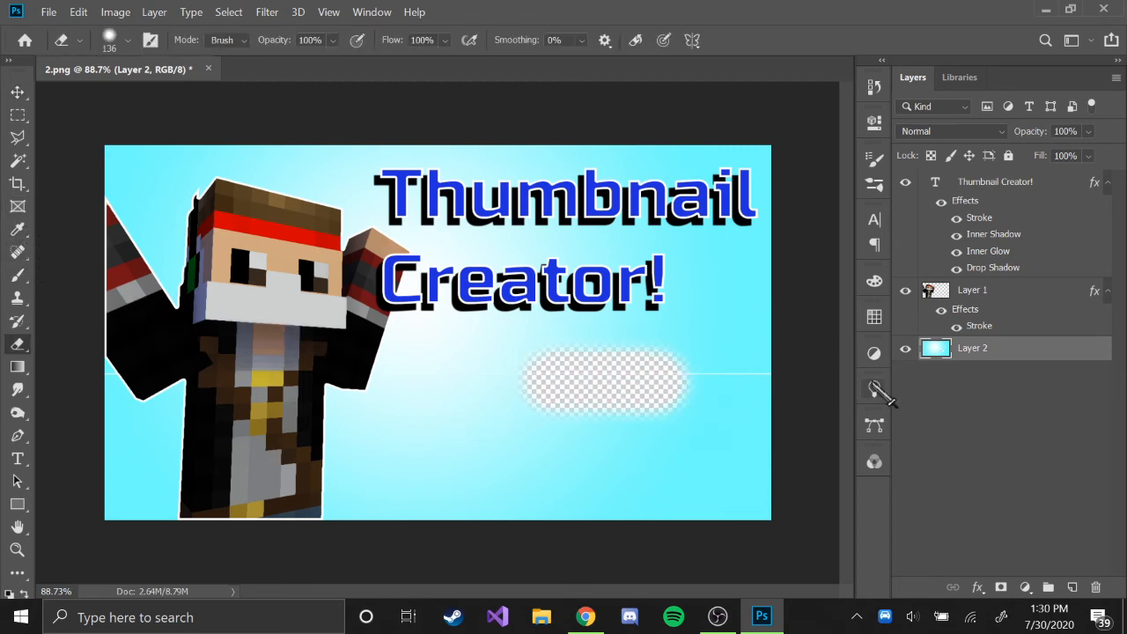
pyautogui.hotkey('ctrl', 'z')
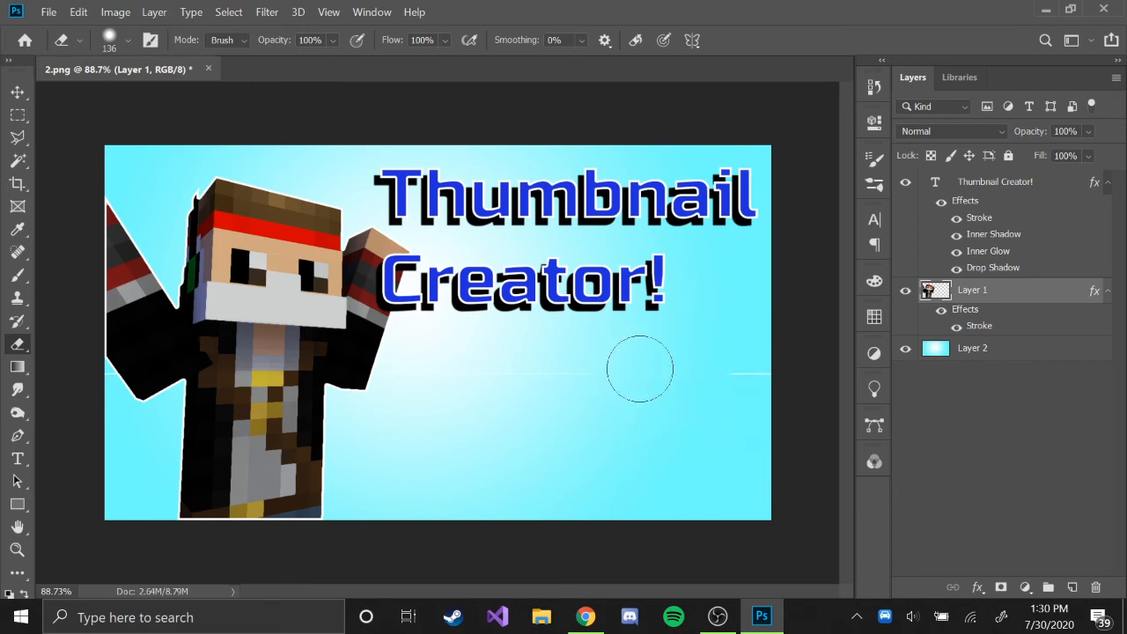
# - Erase the thin white line near the canvas's right edge on Layer 1, and undo the extra eraser stroke beside the character's arm
pyautogui.moveTo(640, 369); pyautogui.dragTo(721, 372)
pyautogui.moveTo(434, 377); pyautogui.dragTo(403, 388)
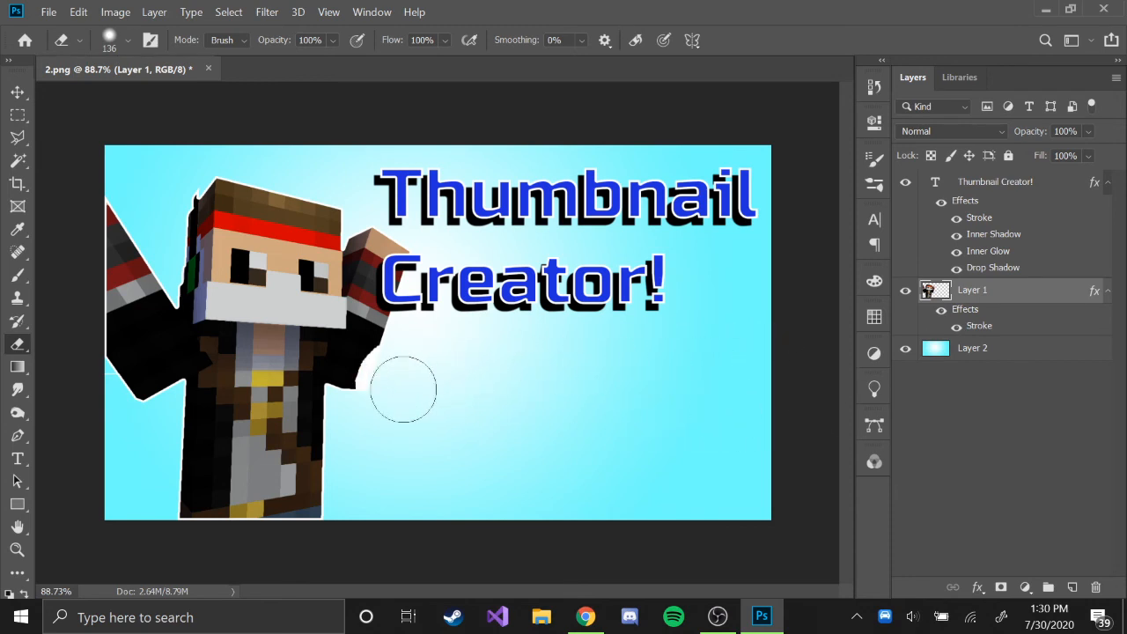
pyautogui.hotkey('ctrl', 'z')
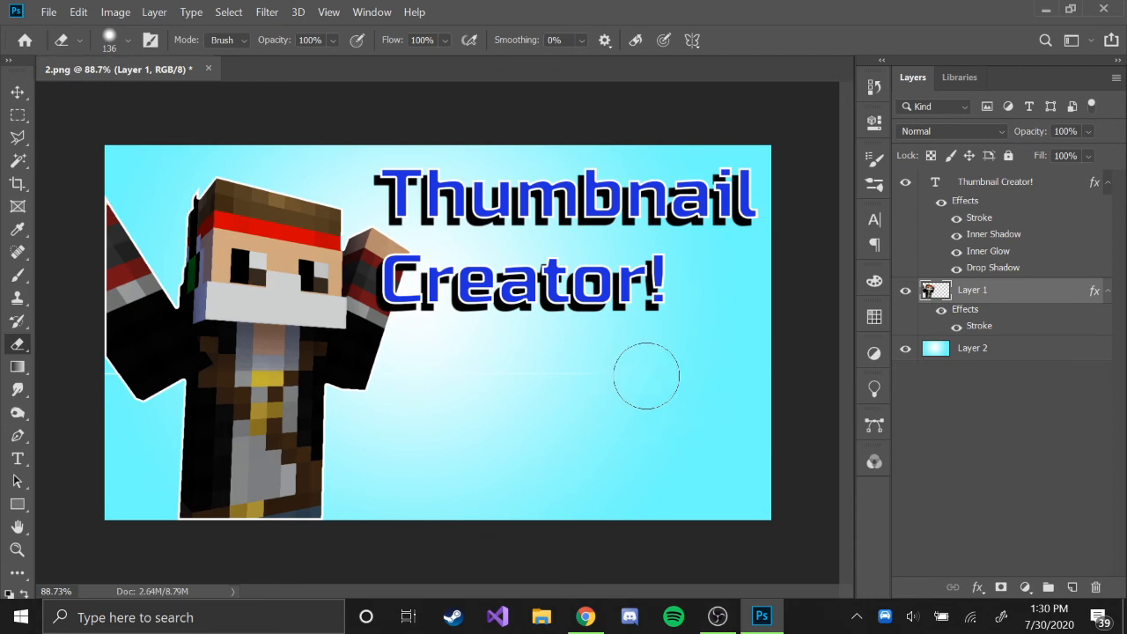
# - Erase the middle stretch of the thin white line below the title on Layer 1, and undo the stroke cutting into the character's arm
pyautogui.keyDown('alt'); pyautogui.scroll(6, 651, 386); pyautogui.keyUp('alt')
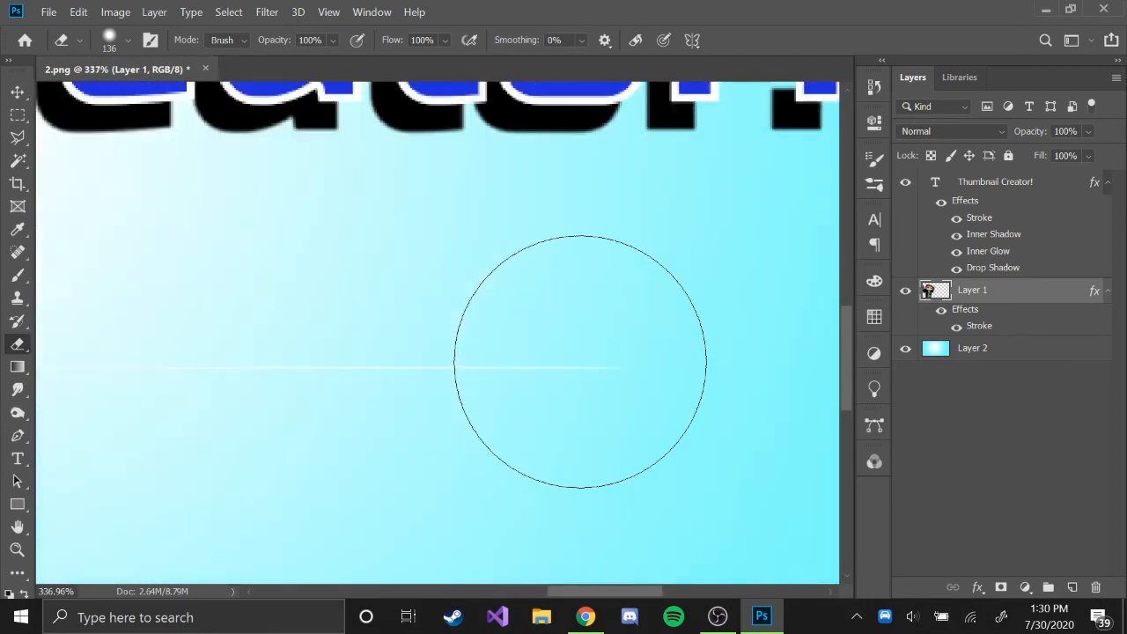
pyautogui.moveTo(581, 591); pyautogui.dragTo(563, 592)
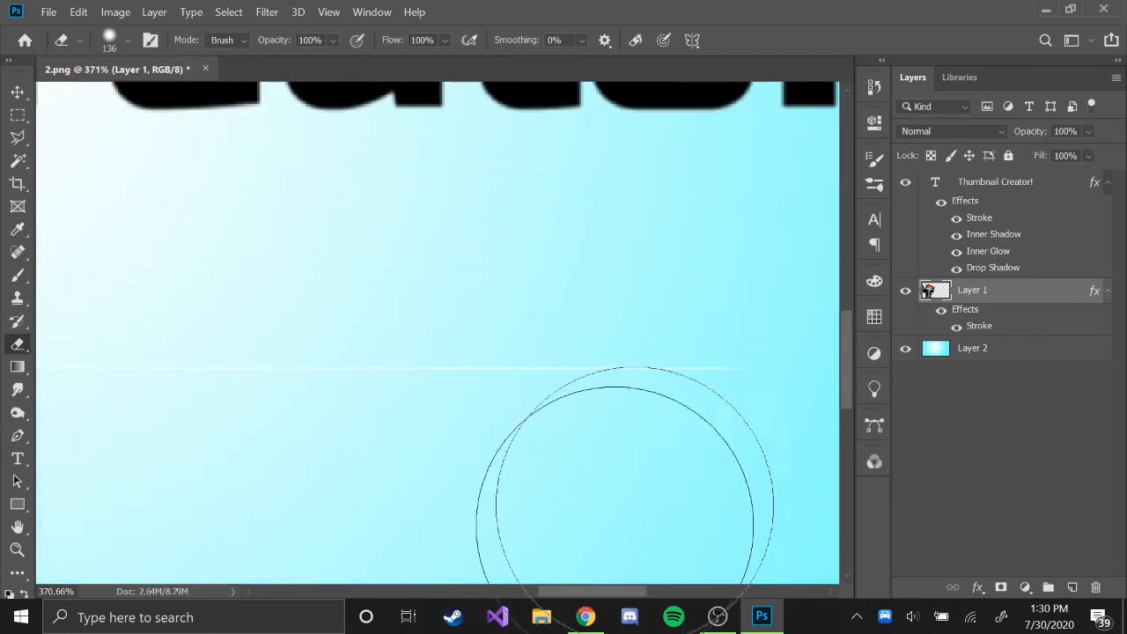
pyautogui.moveTo(679, 383); pyautogui.dragTo(645, 375)
pyautogui.moveTo(617, 591); pyautogui.dragTo(585, 591)
pyautogui.moveTo(674, 367); pyautogui.dragTo(352, 352)
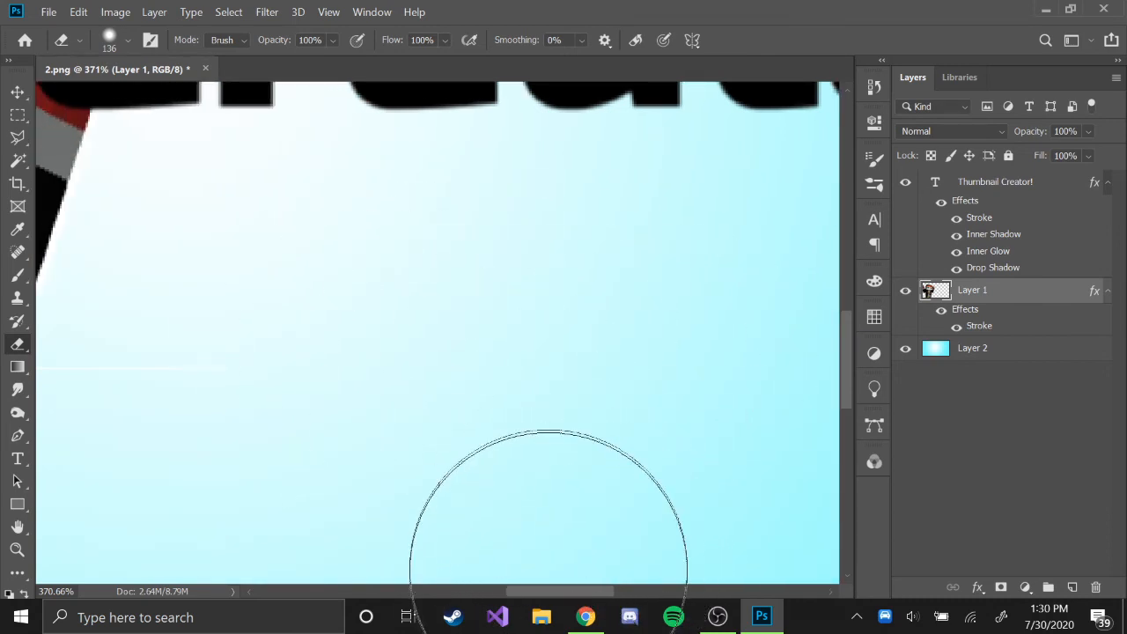
pyautogui.moveTo(533, 591); pyautogui.dragTo(507, 592)
pyautogui.moveTo(503, 390); pyautogui.dragTo(372, 403)
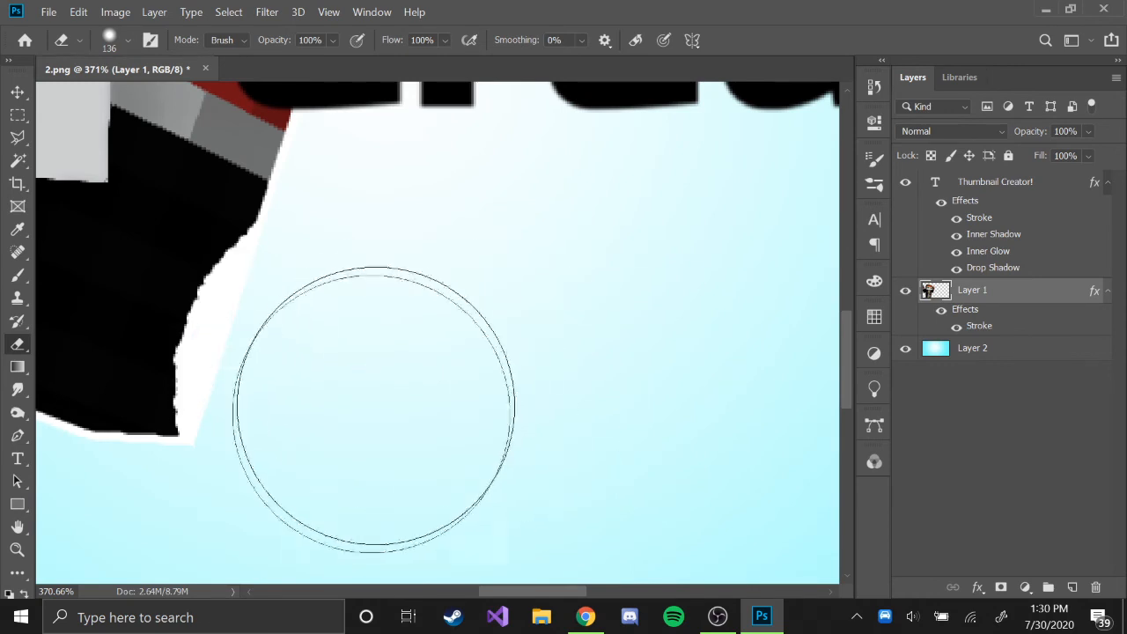
pyautogui.hotkey('ctrl', 'z')
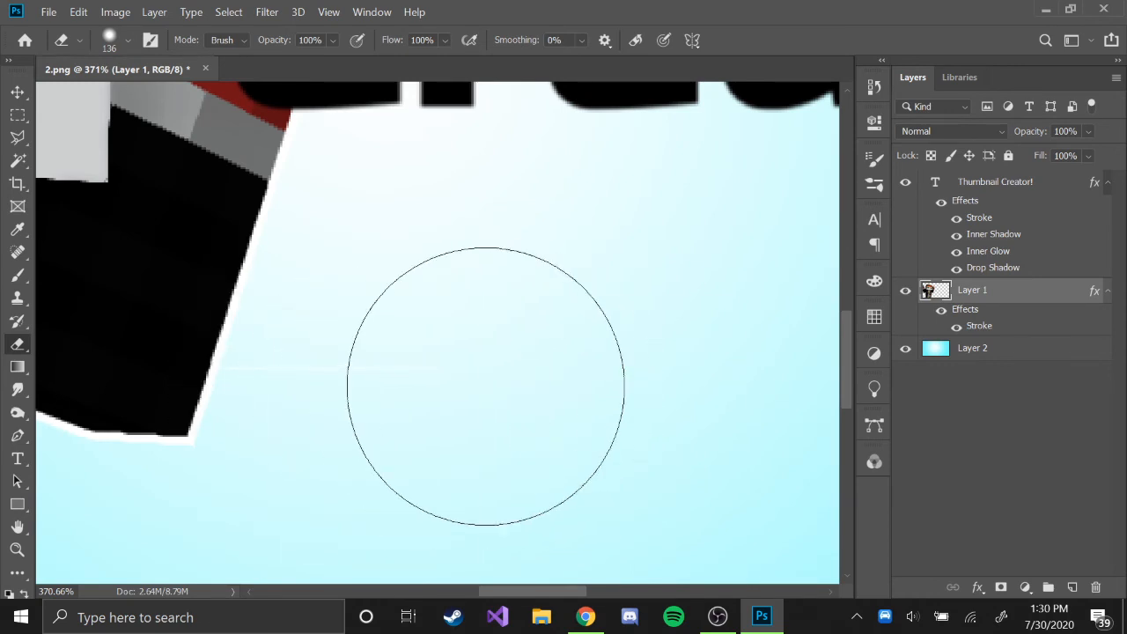
# - Set the eraser size to 40 px and erase the remaining white line beside the character's arm, undoing and redoing the stroke
pyautogui.rightClick(484, 392)
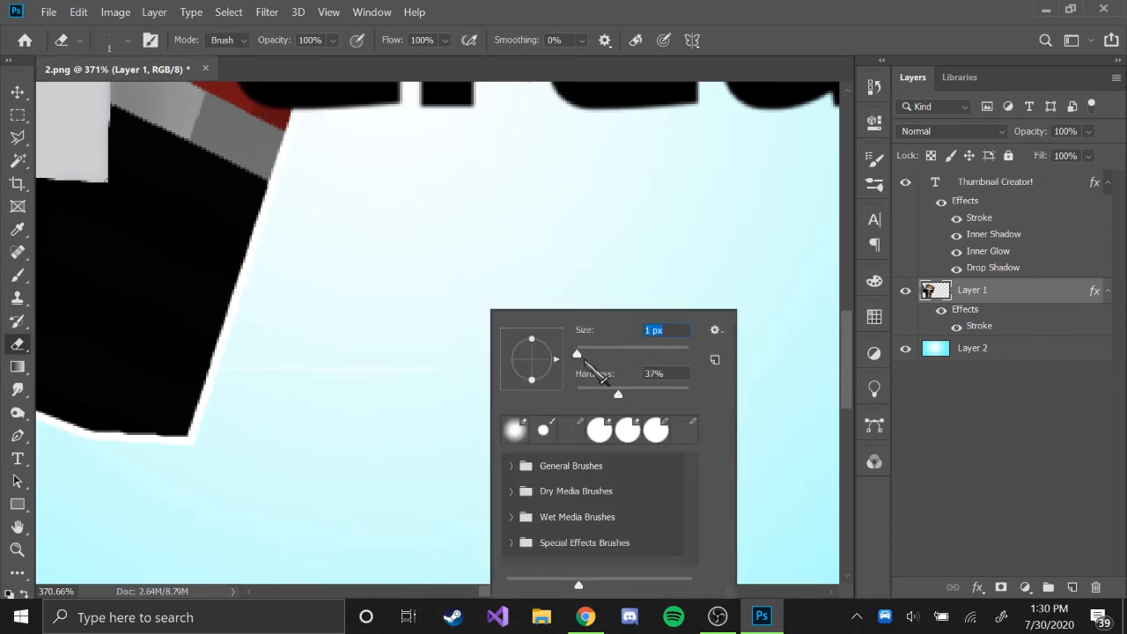
pyautogui.moveTo(605, 353); pyautogui.dragTo(599, 353)
pyautogui.moveTo(423, 360)
pyautogui.mouseDown()
pyautogui.moveTo(312, 362)
pyautogui.moveTo(292, 385)
pyautogui.moveTo(267, 385)
pyautogui.mouseUp()
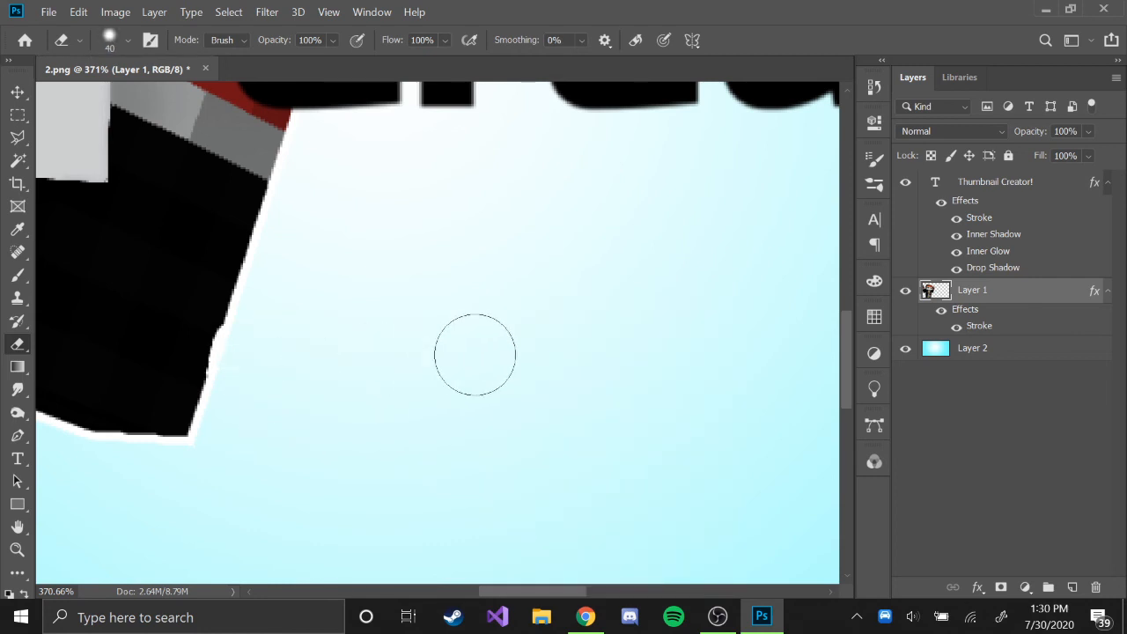
pyautogui.hotkey('ctrl', 'z')
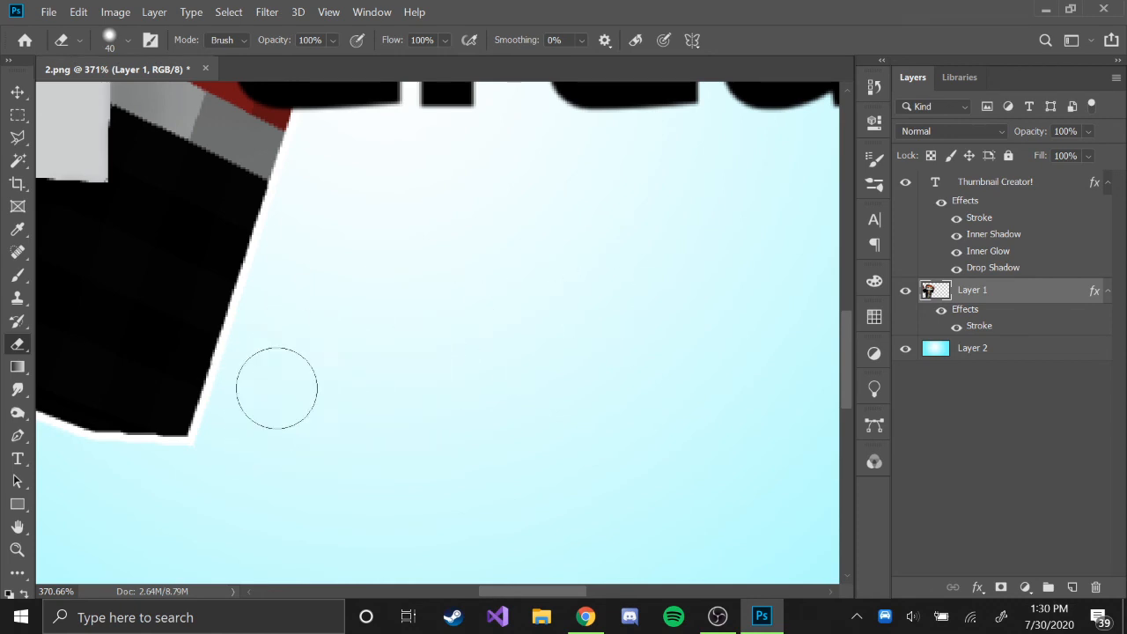
pyautogui.hotkey('ctrl', 'shift', 'z')
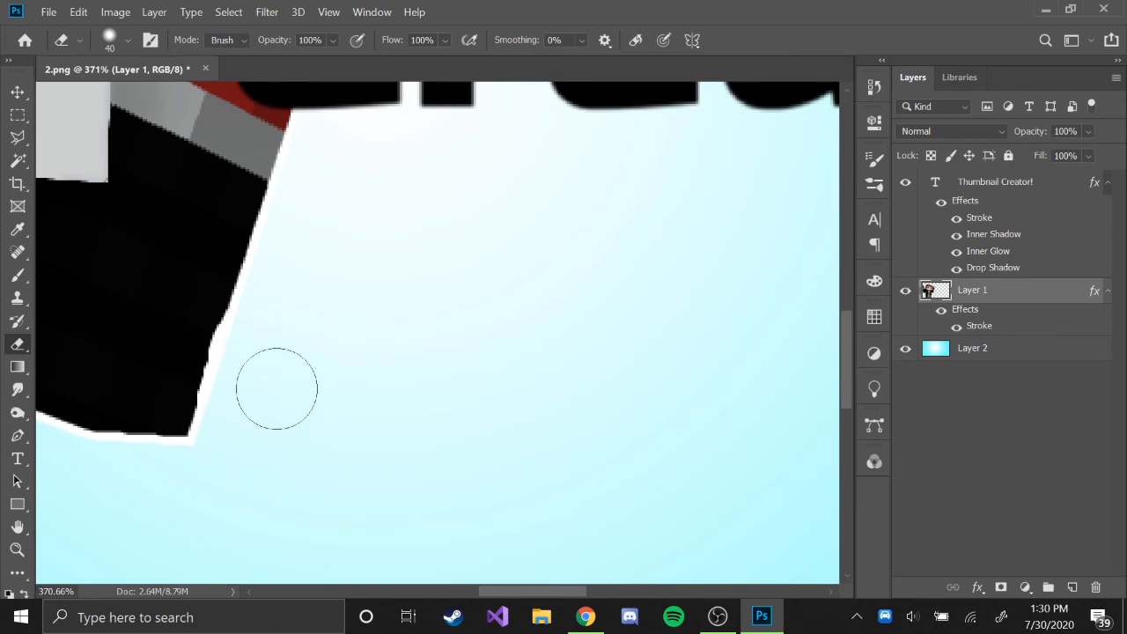
# - Quick-export the thumbnail as a PNG, replacing 2.png in the Thumbnails folder, and quit Photoshop without saving the document changes
pyautogui.moveTo(556, 591); pyautogui.dragTo(730, 578)
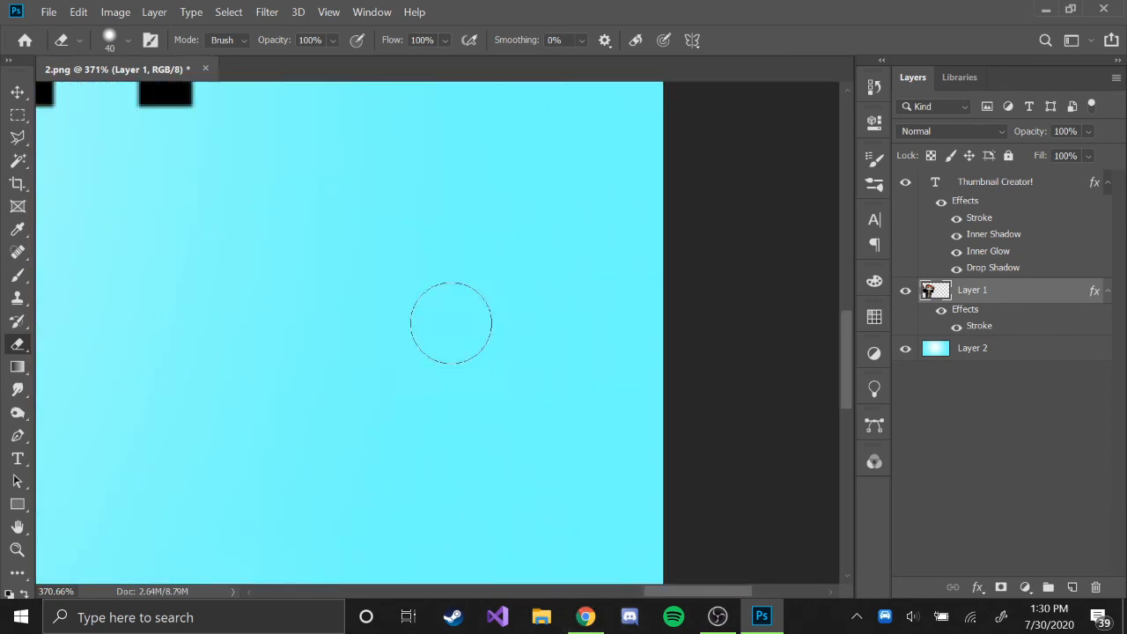
pyautogui.keyDown('alt'); pyautogui.scroll(-3, 453, 333); pyautogui.keyUp('alt')
pyautogui.keyDown('alt'); pyautogui.scroll(-7, 454, 332); pyautogui.keyUp('alt')
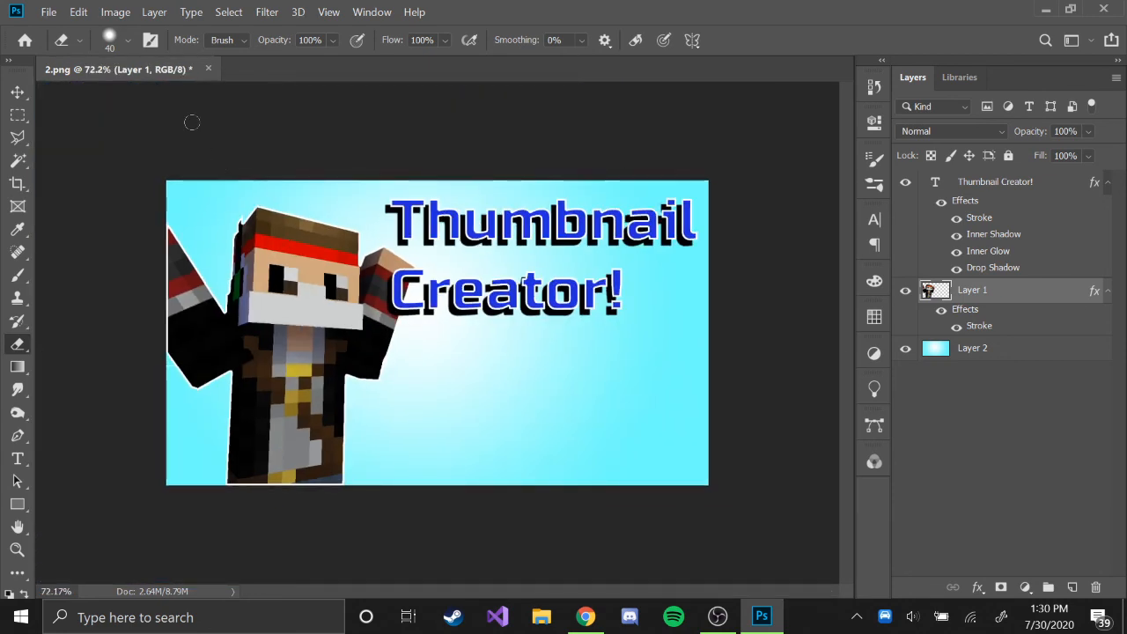
pyautogui.click(49, 12)
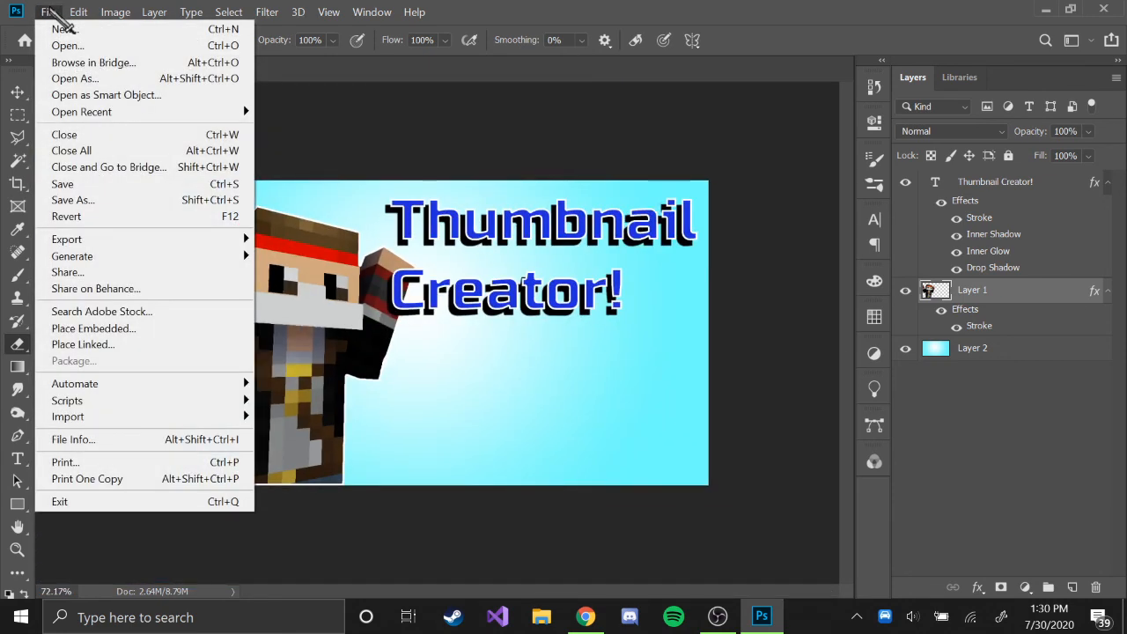
pyautogui.moveTo(79, 13)
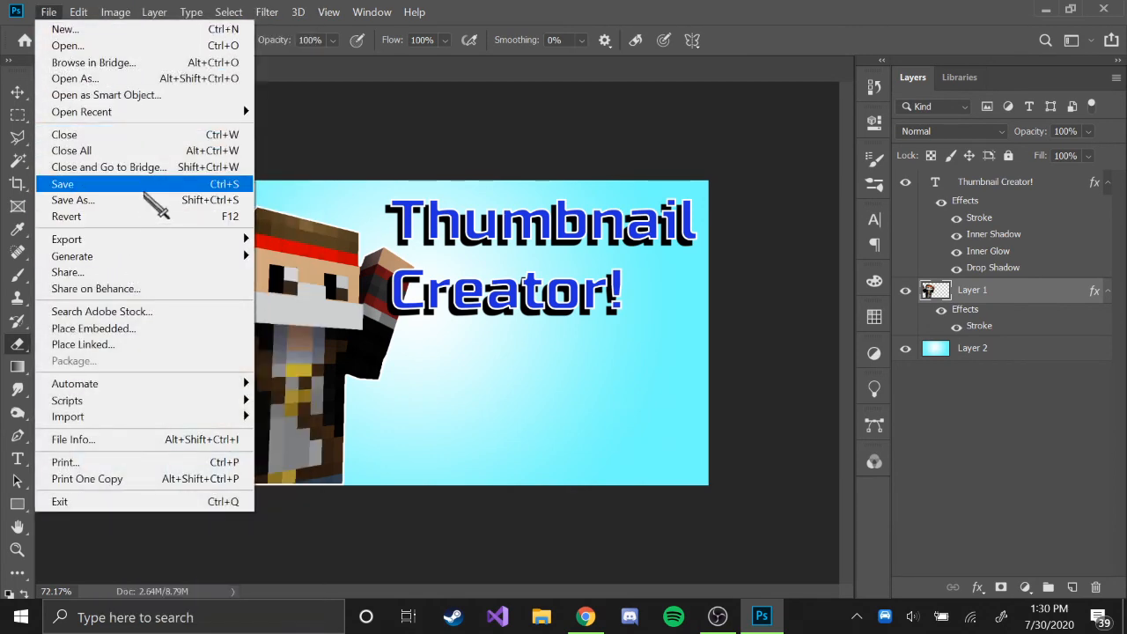
pyautogui.moveTo(185, 240)
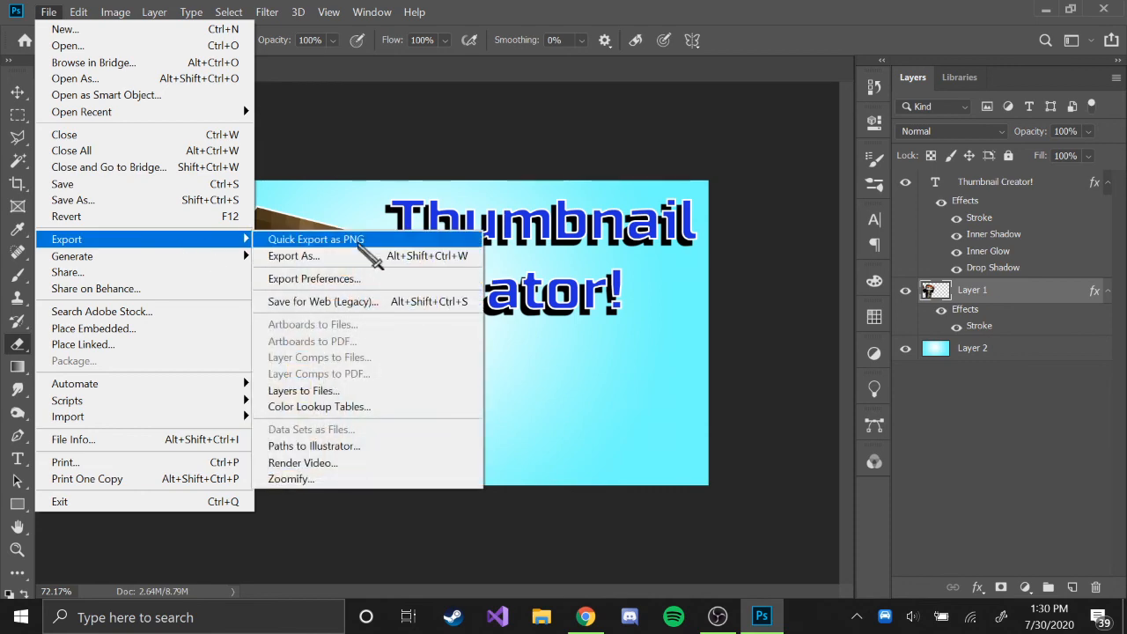
pyautogui.click(358, 242)
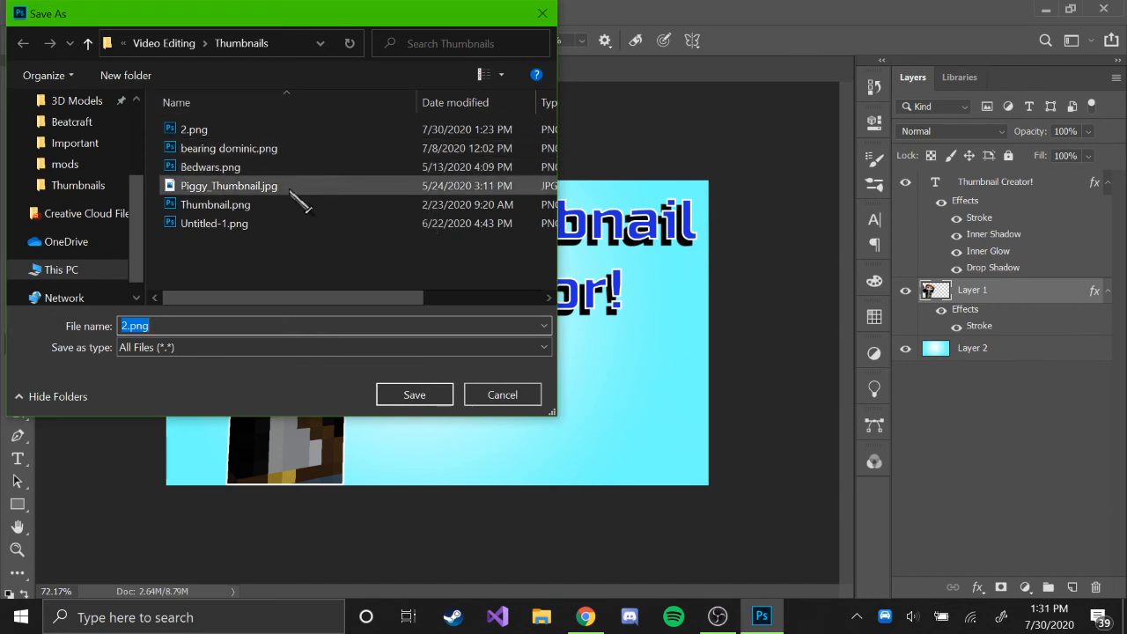
pyautogui.click(443, 398)
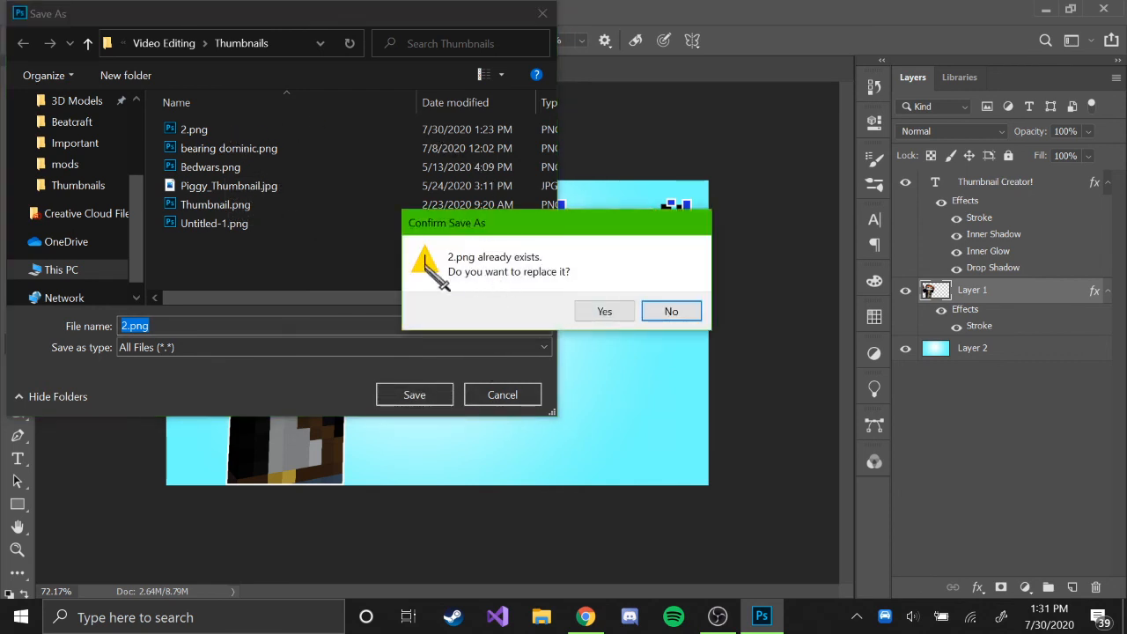
pyautogui.click(605, 313)
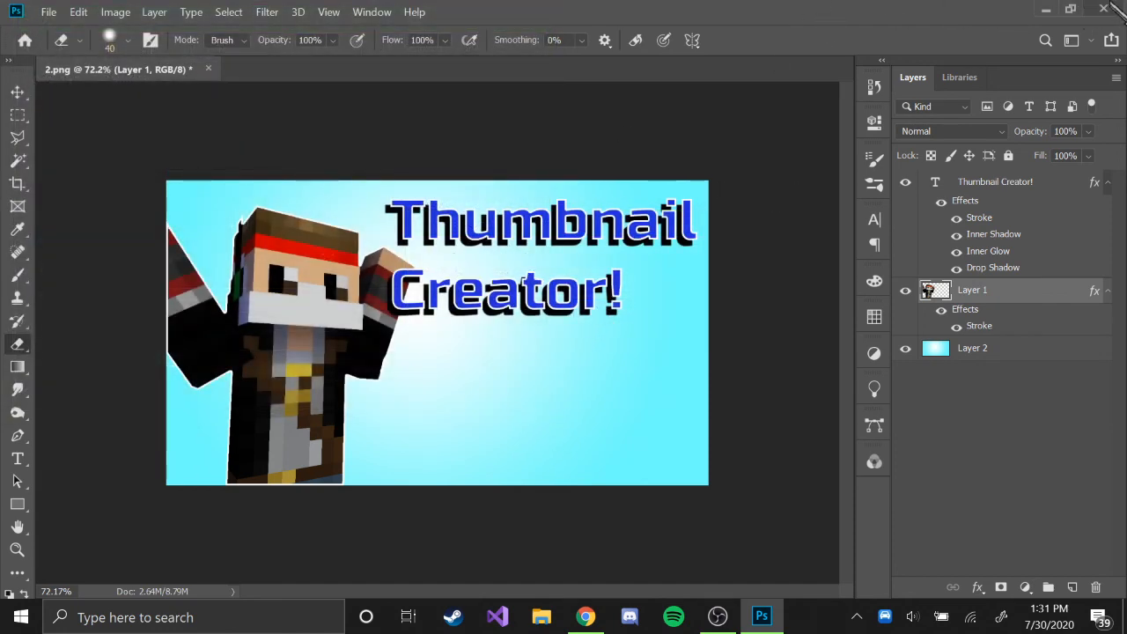
pyautogui.click(1112, 8)
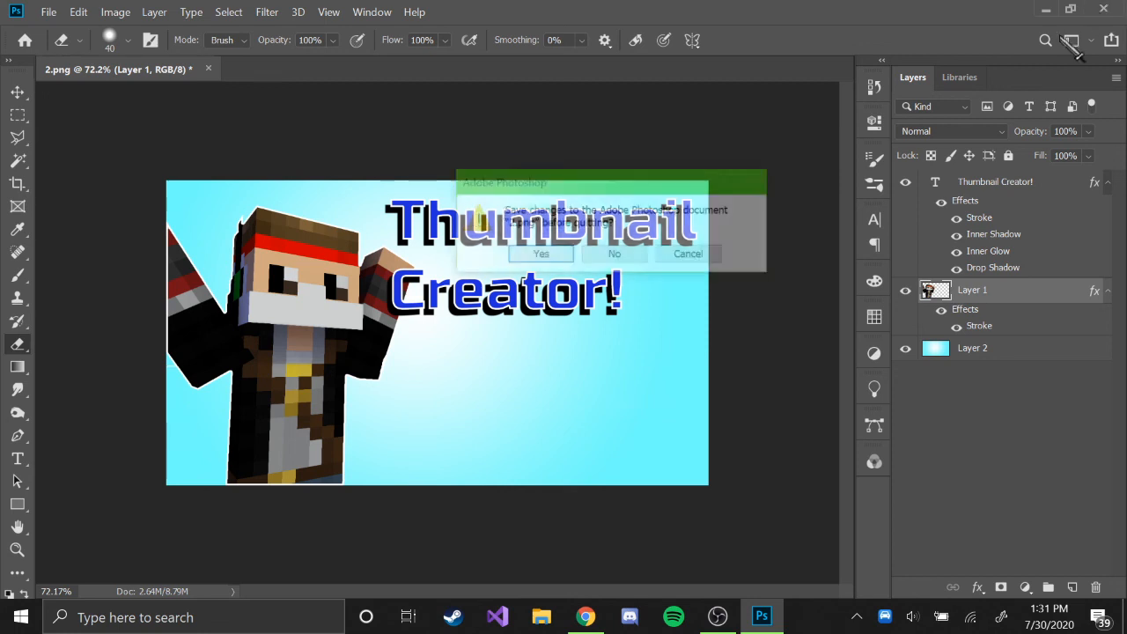
pyautogui.click(620, 266)
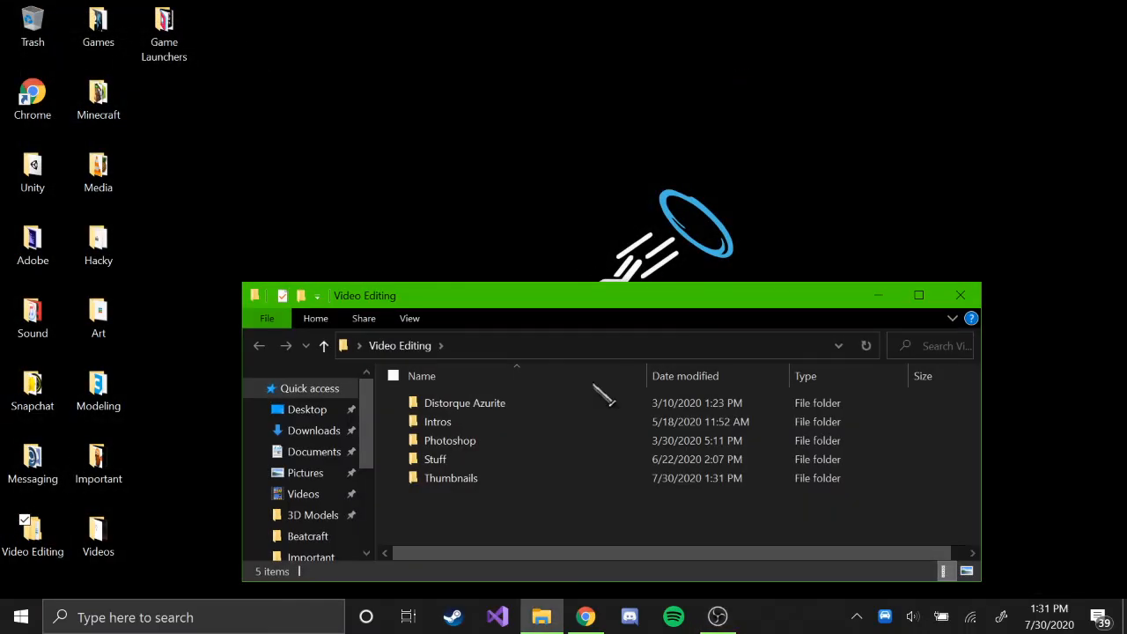
# - Open 2.png from the Video Editing > Thumbnails folder with the Photos app
pyautogui.doubleClick(450, 478)
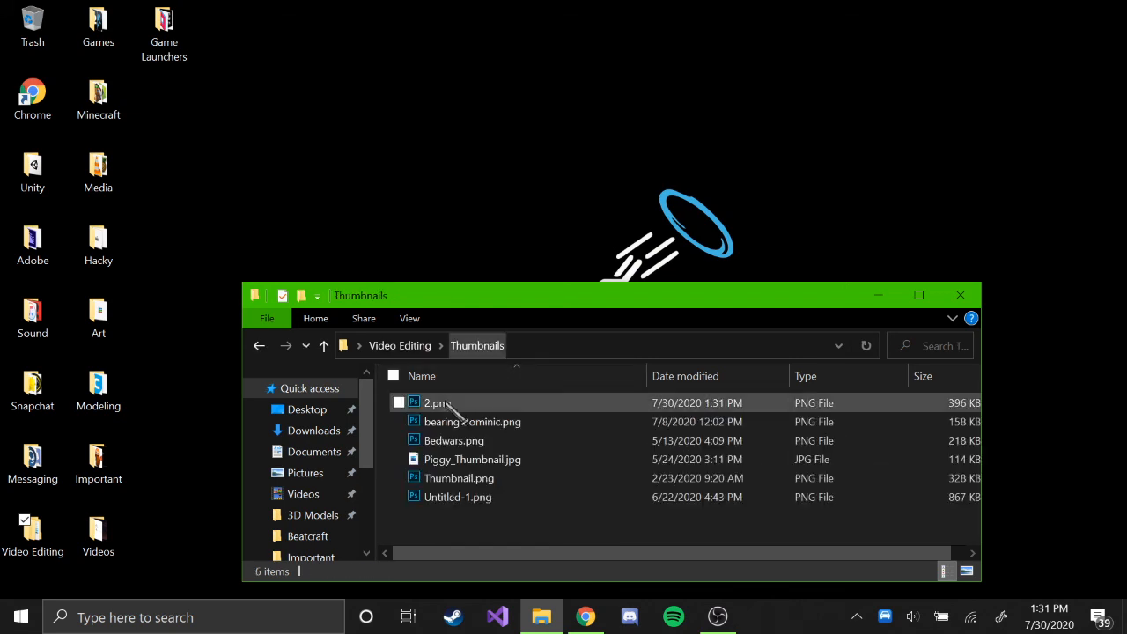
pyautogui.click(458, 403)
pyautogui.rightClick(461, 403)
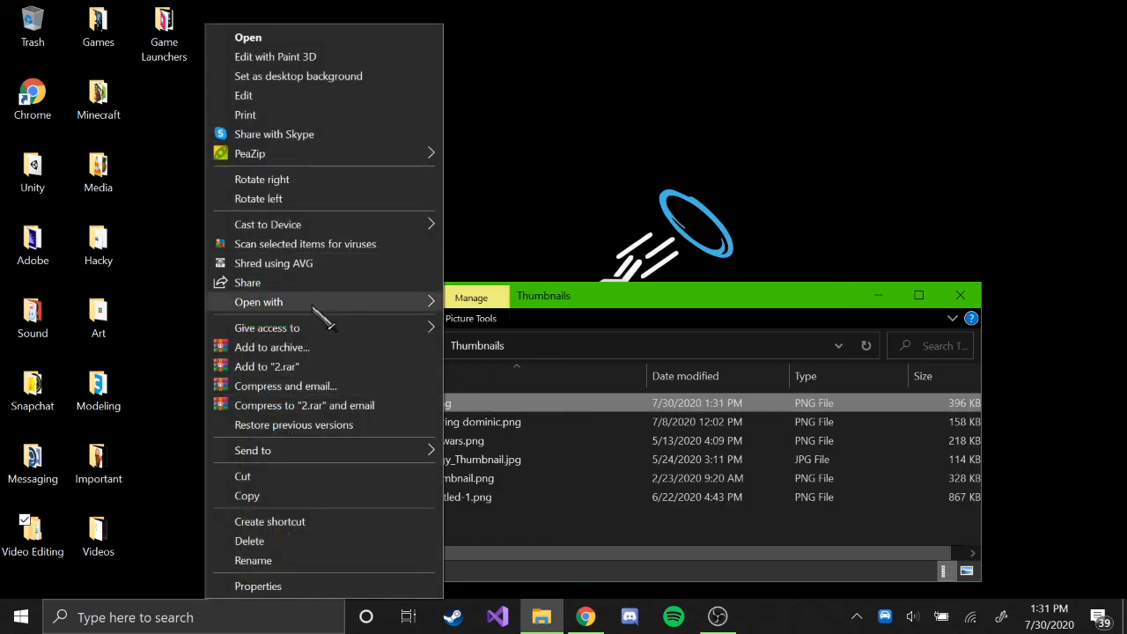
pyautogui.moveTo(314, 303)
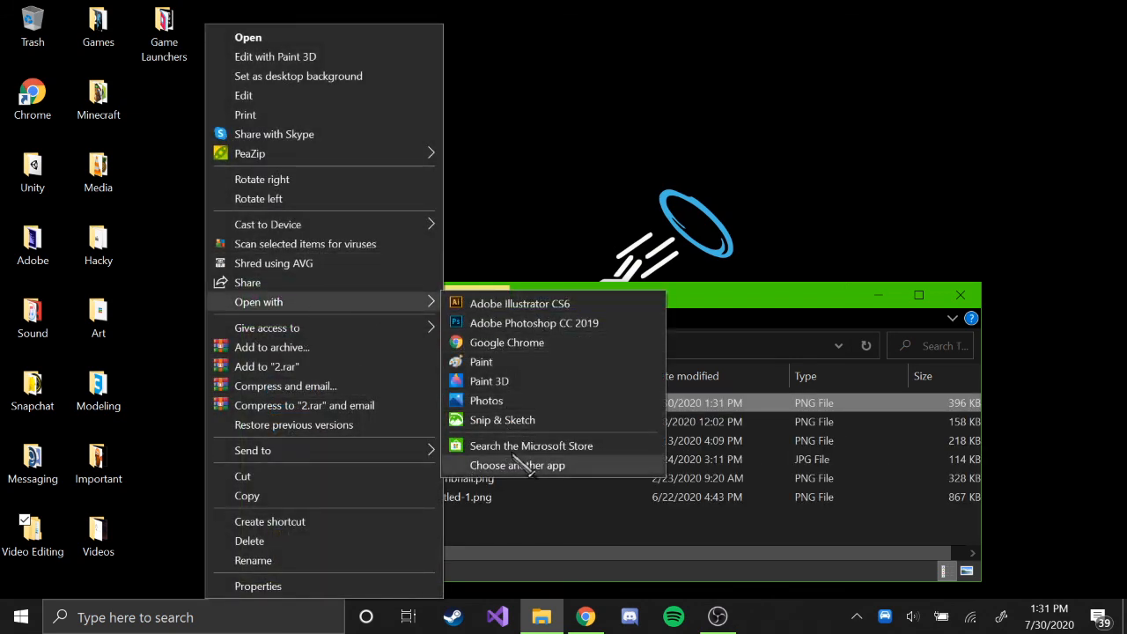
pyautogui.click(529, 401)
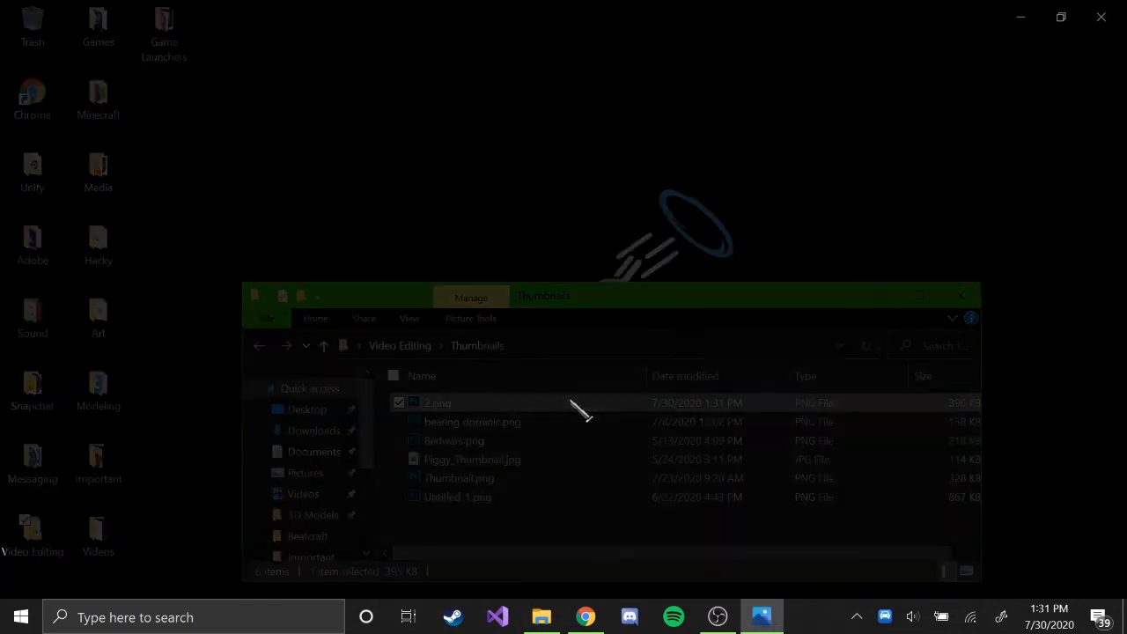